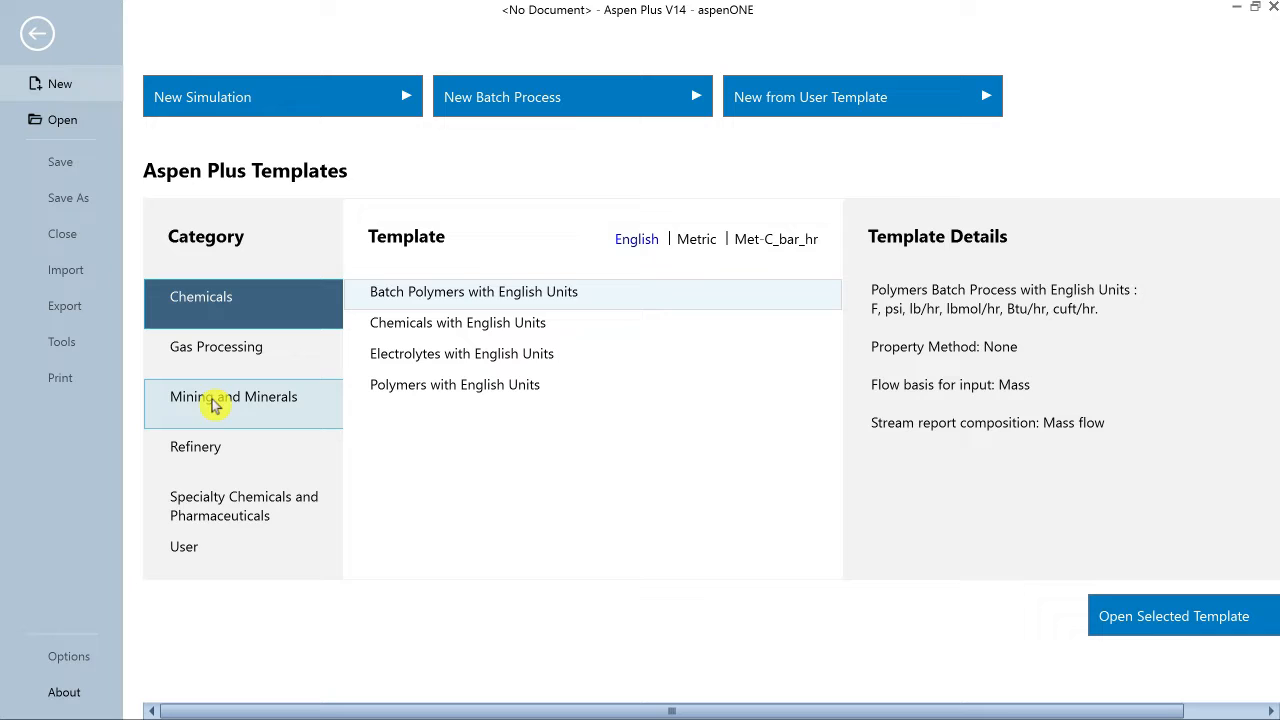
Select the Solids with Metric Units template under Mining and Minerals, and start a new simulation
left_click(213, 402)
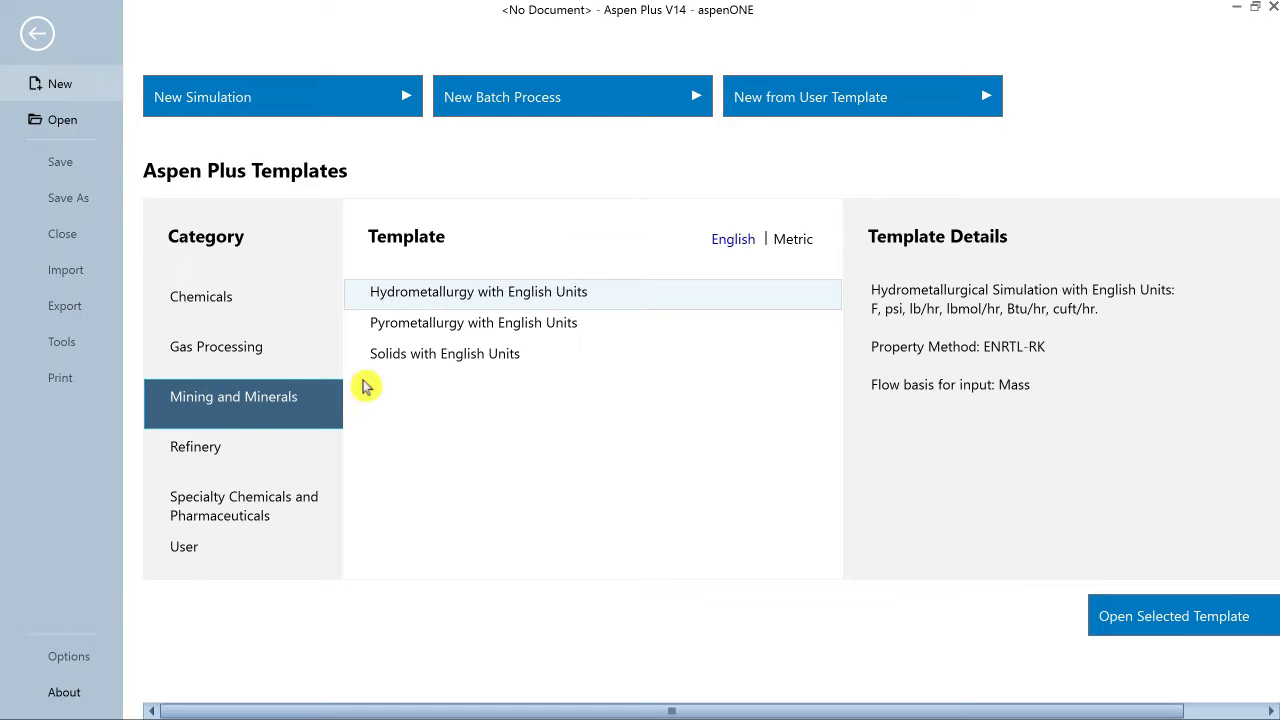
left_click(481, 356)
left_click(793, 240)
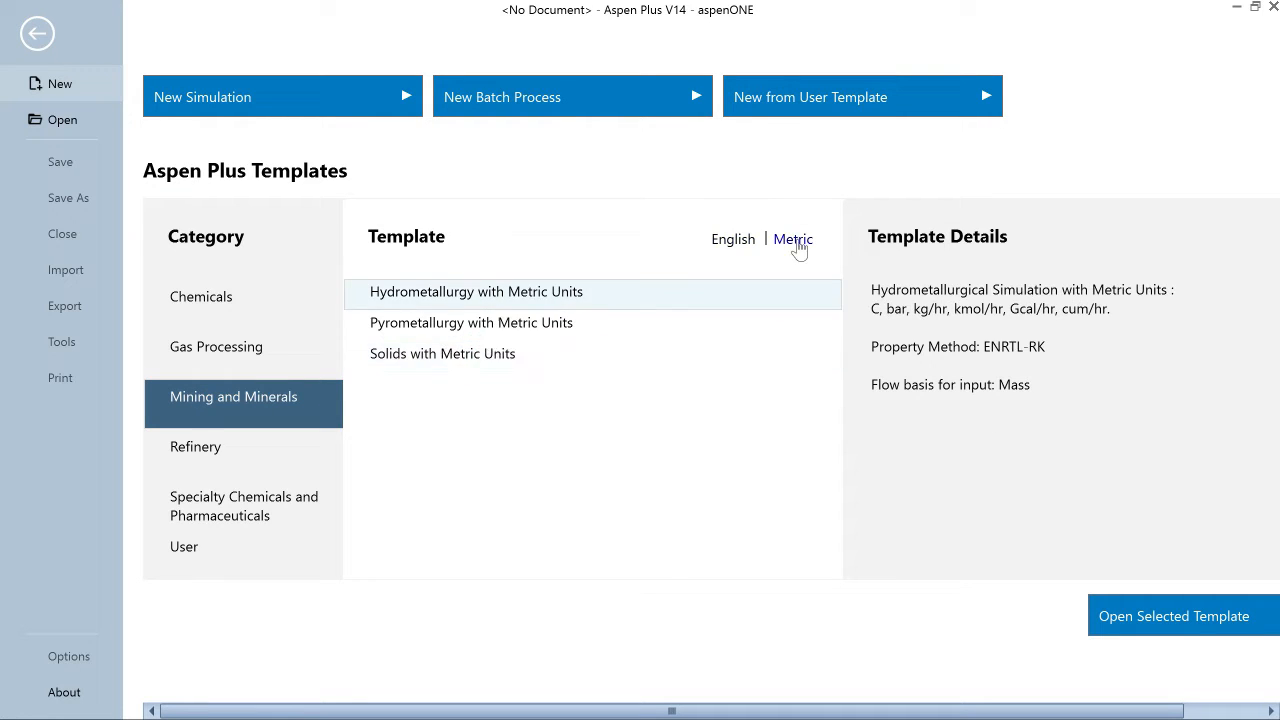
left_click(490, 358)
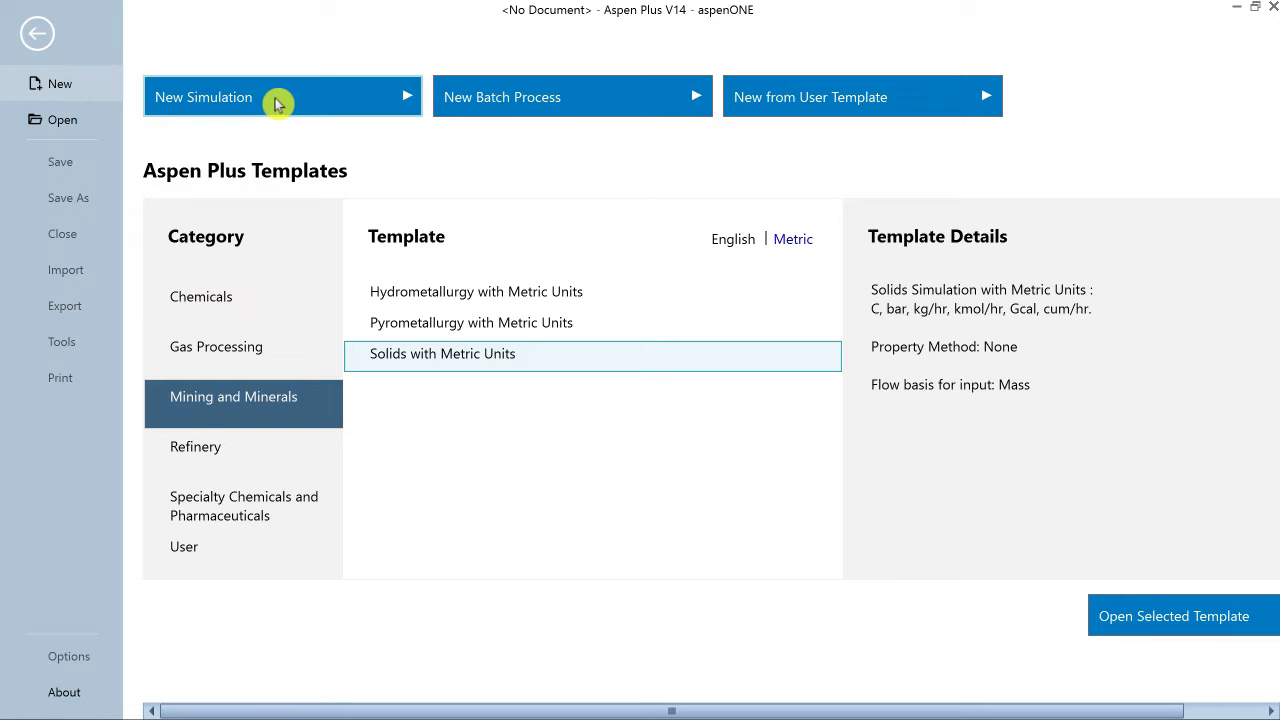
left_click(276, 103)
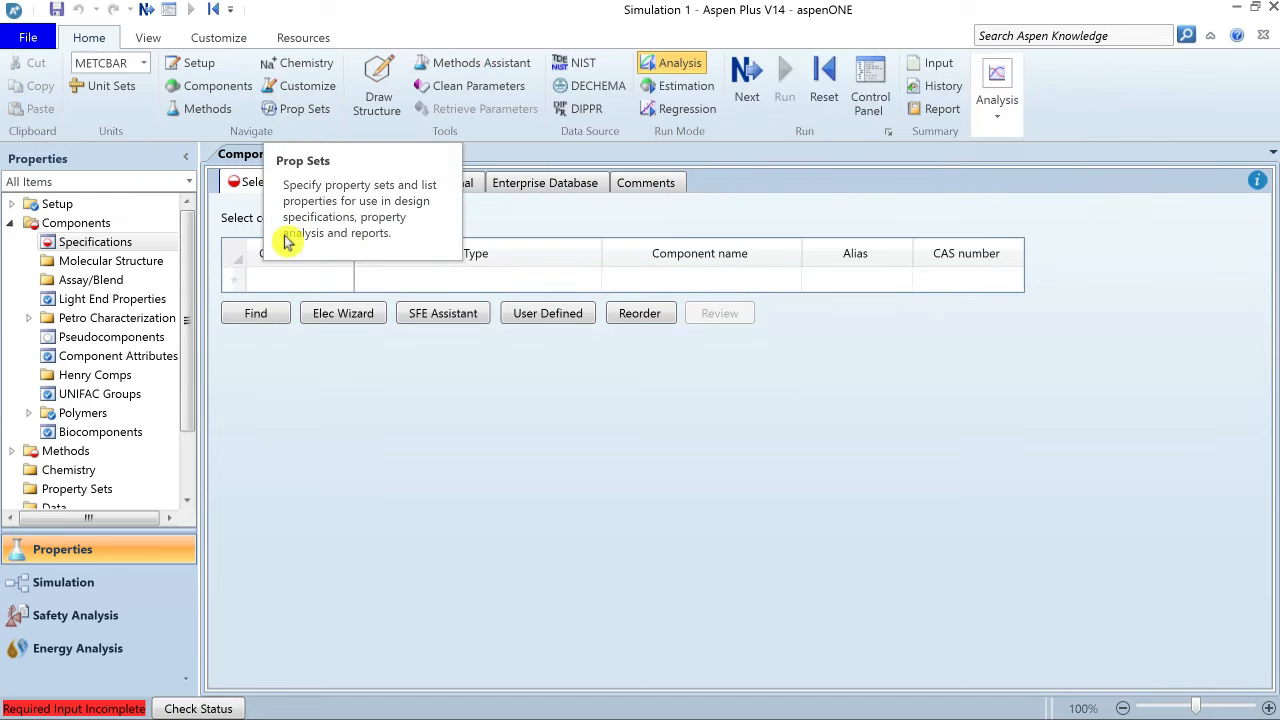
Add the components N2, O2, AL2O3 and C to the component list
left_click(290, 284)
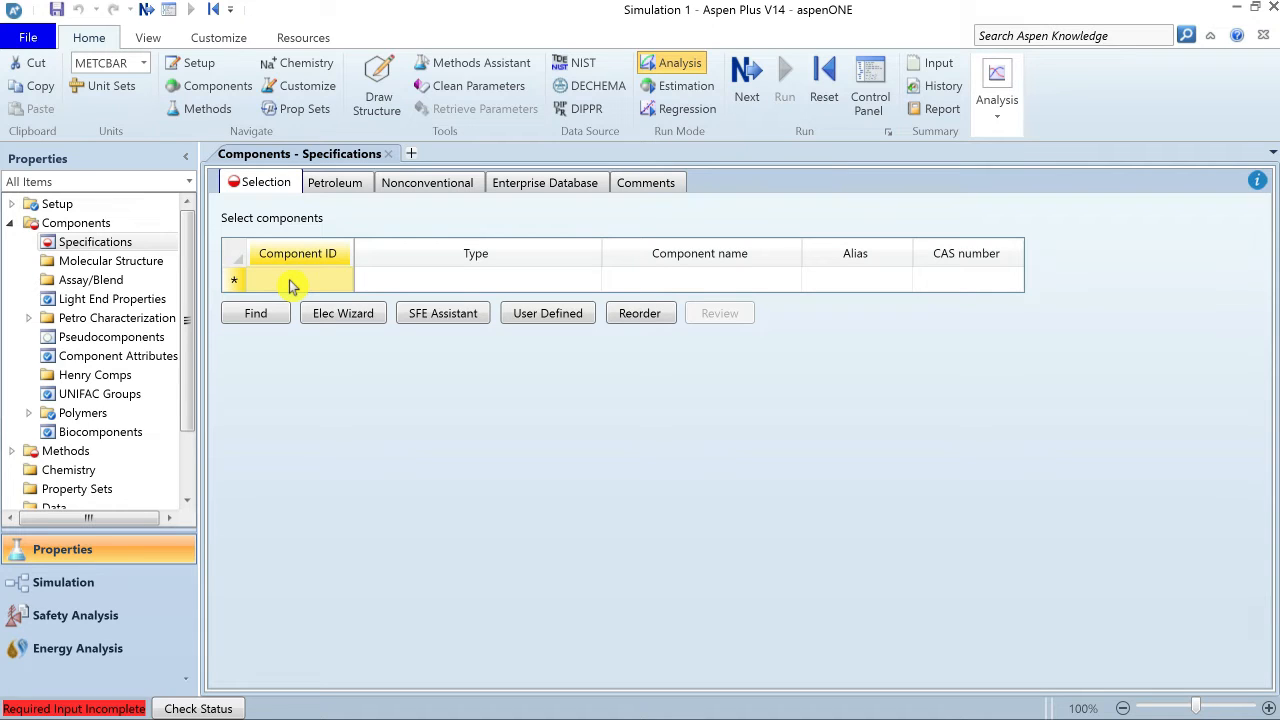
type("N2")
key("Return")
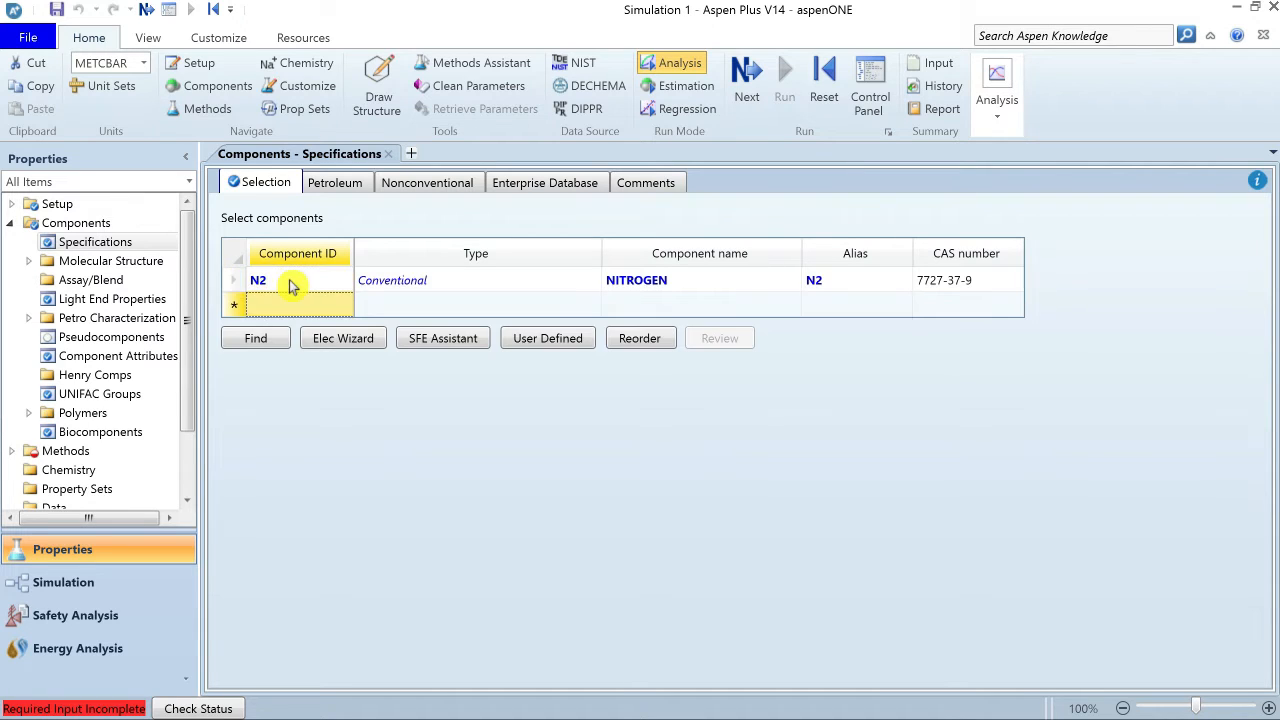
type("O2")
key("Return")
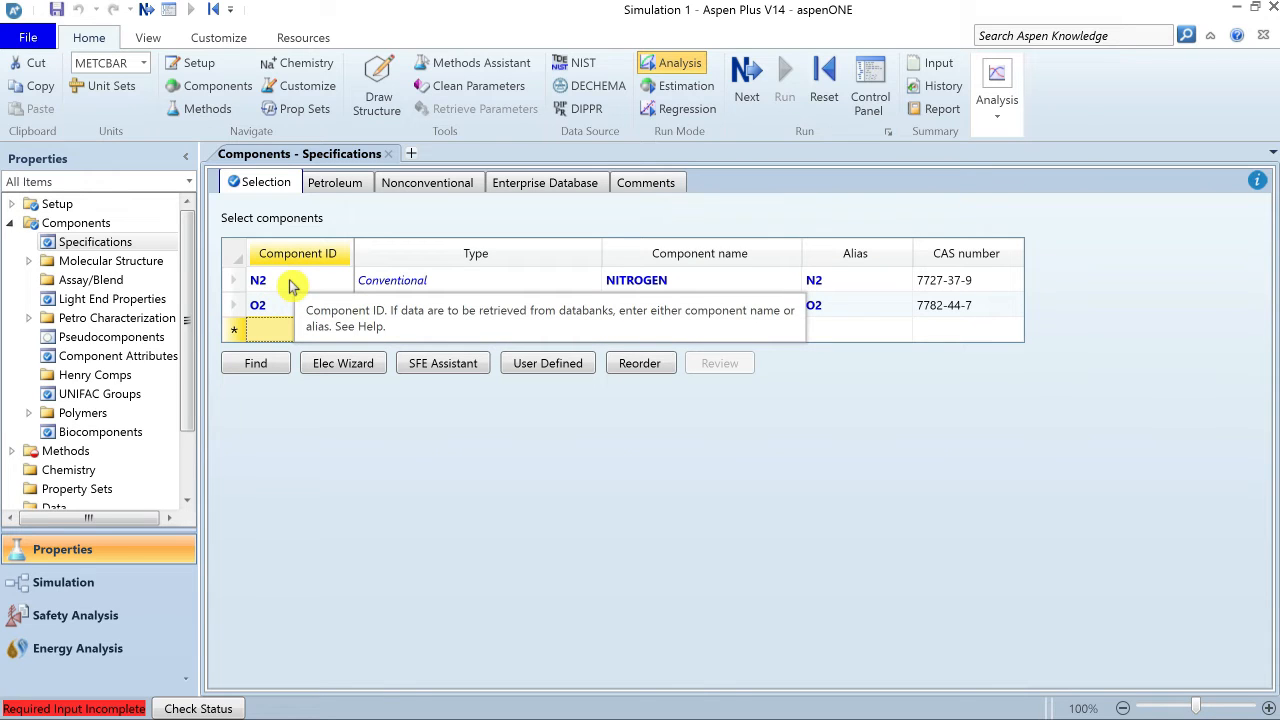
type("AL2O2")
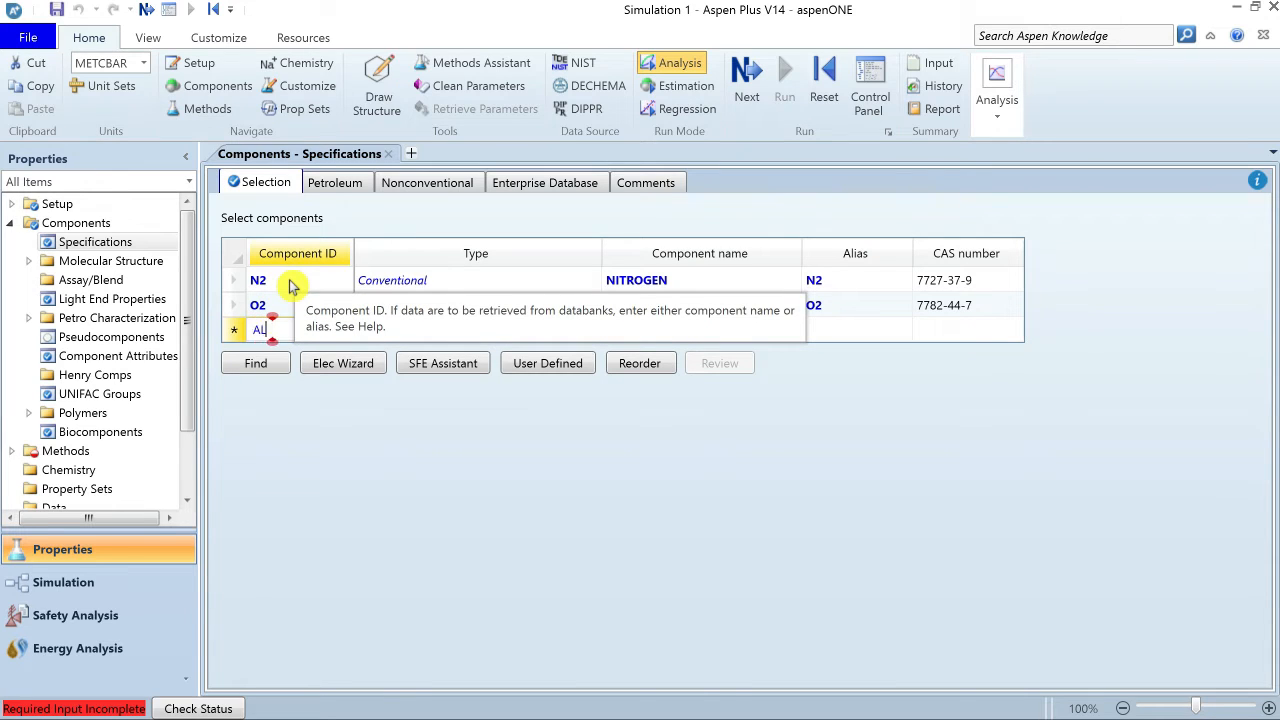
key("Return")
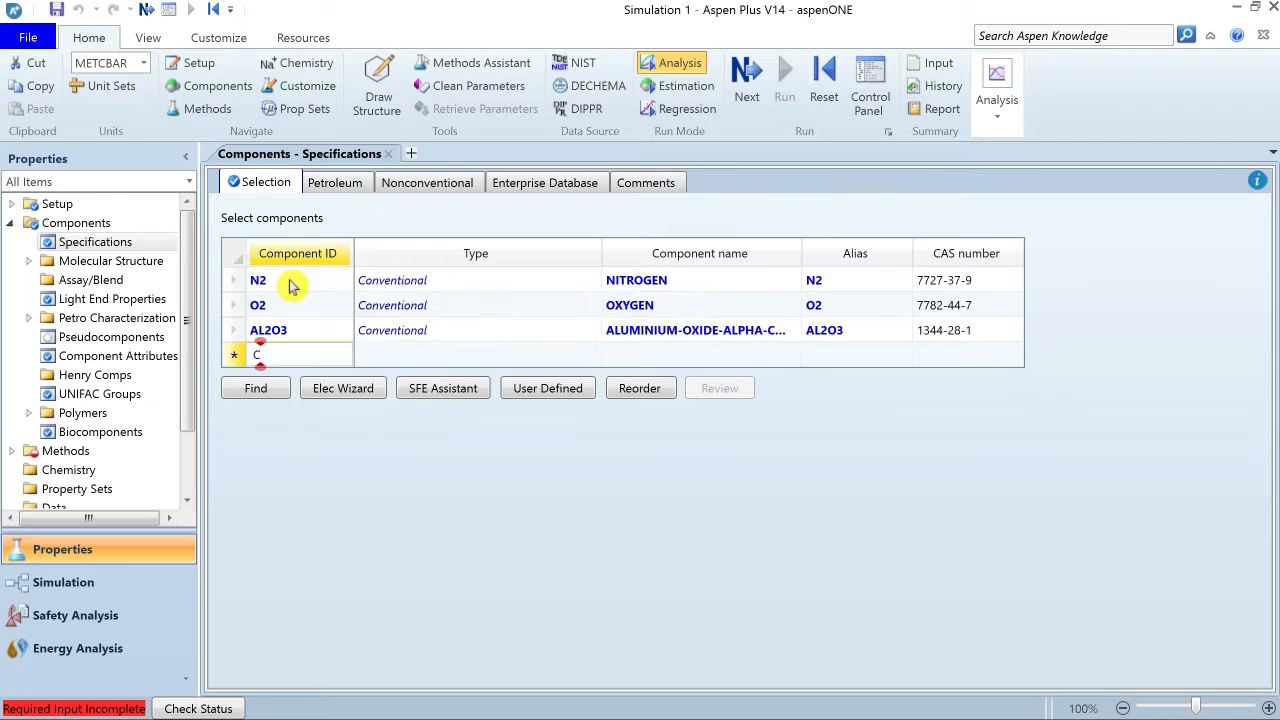
type("C")
key("Return")
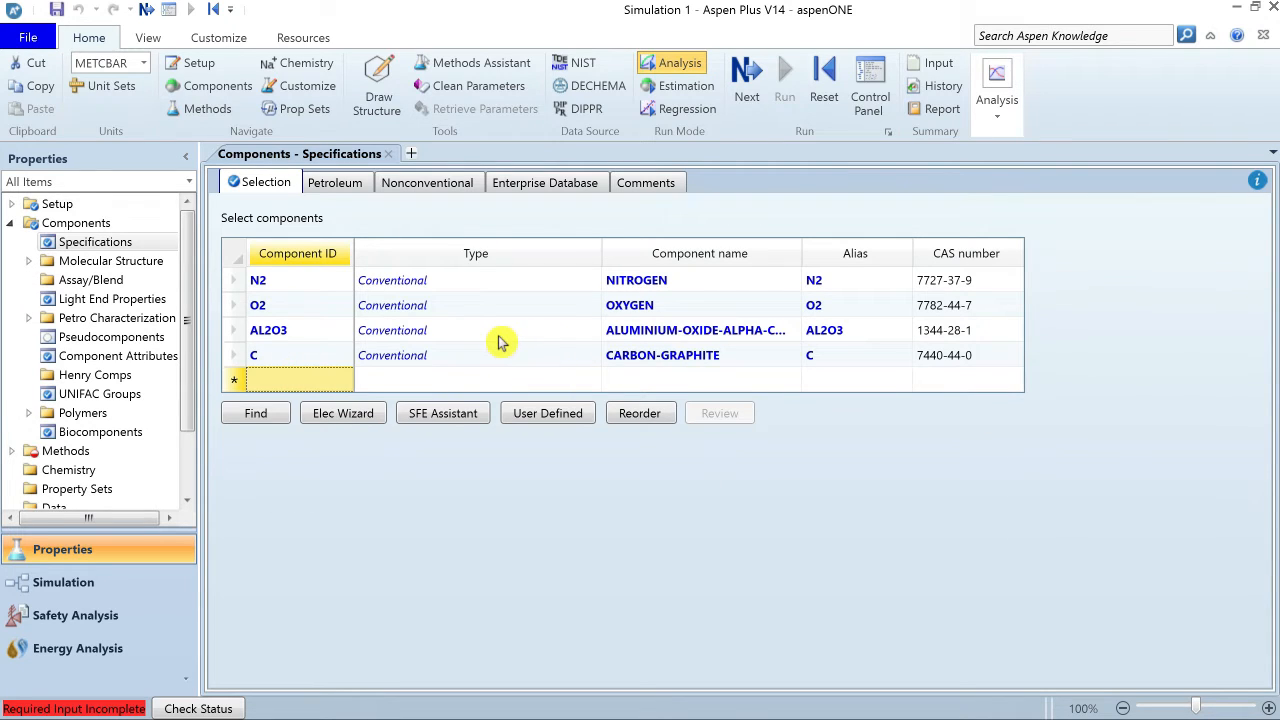
Set the component type of both AL2O3 and C to Solid
left_click(557, 333)
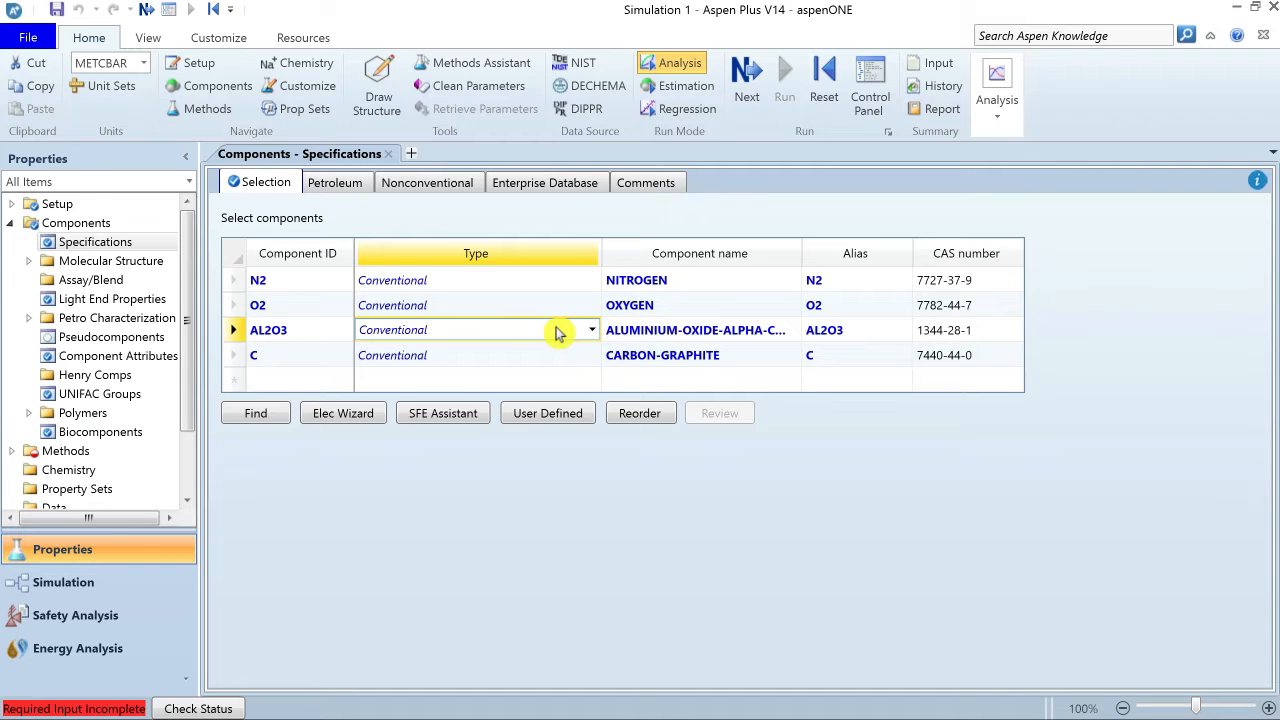
left_click(592, 330)
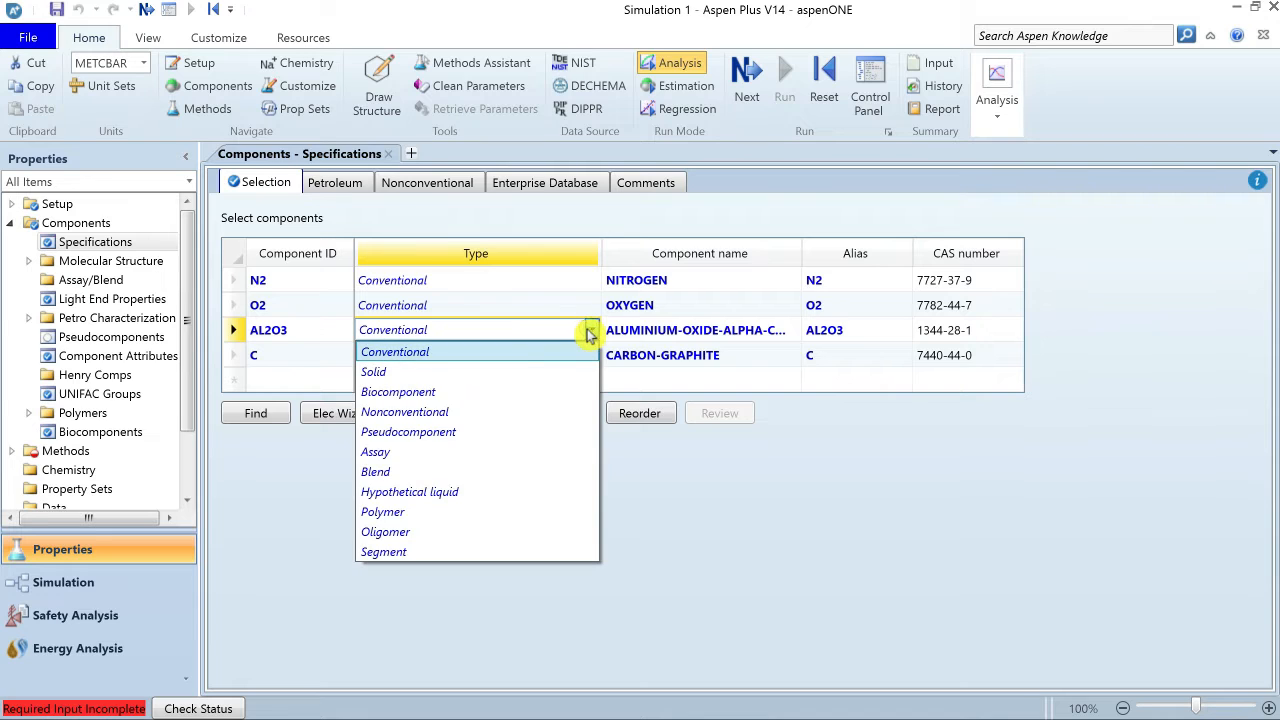
left_click(463, 373)
left_click(528, 357)
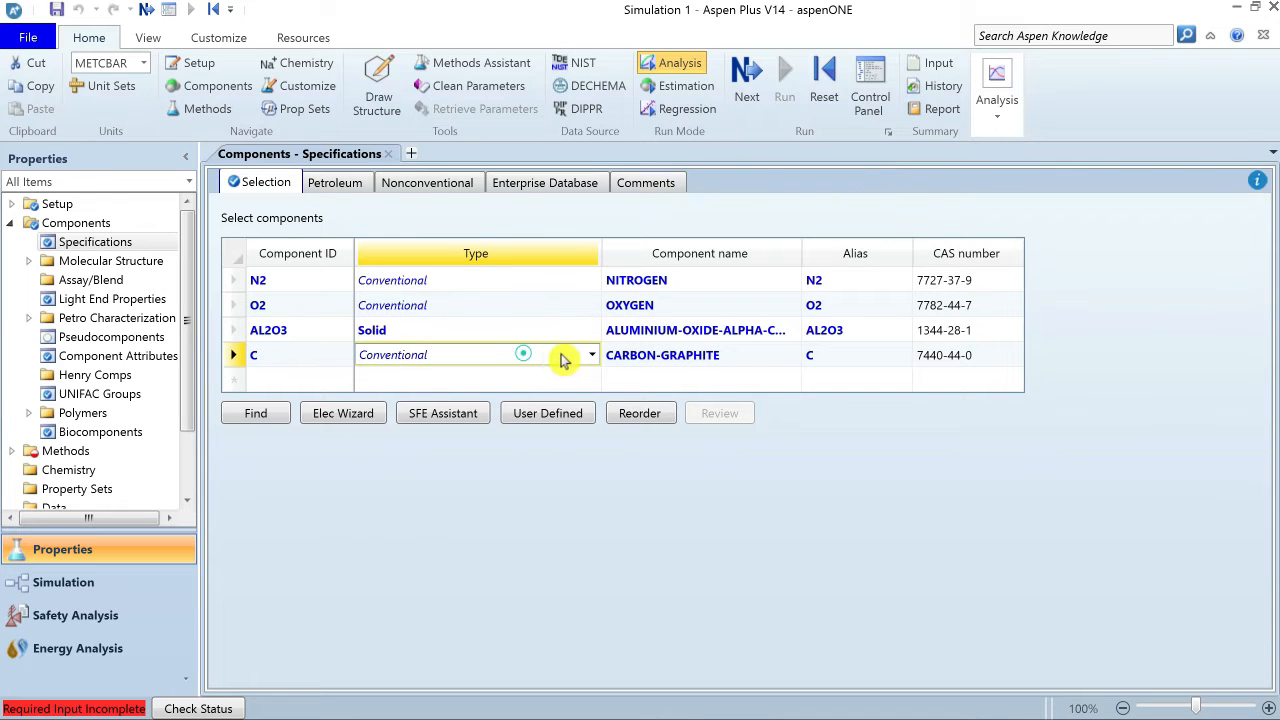
left_click(592, 357)
left_click(500, 397)
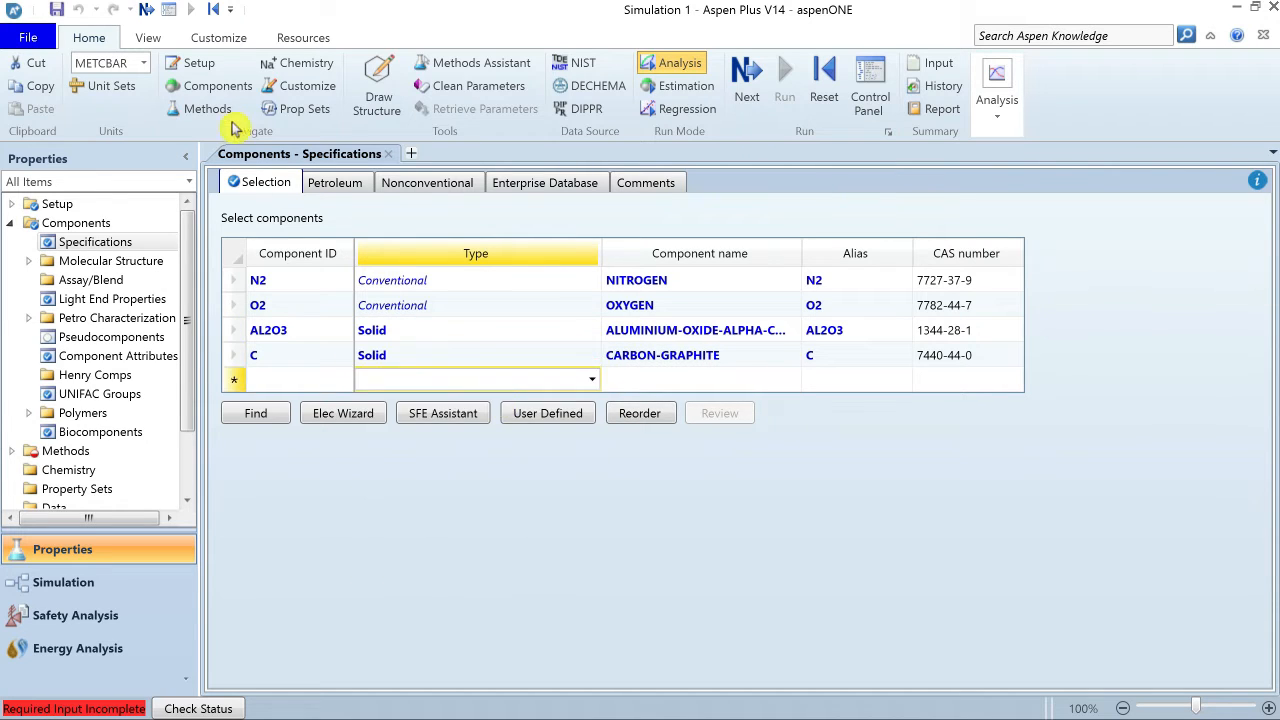
Set the base property method to IDEAL and run the properties analysis
left_click(146, 10)
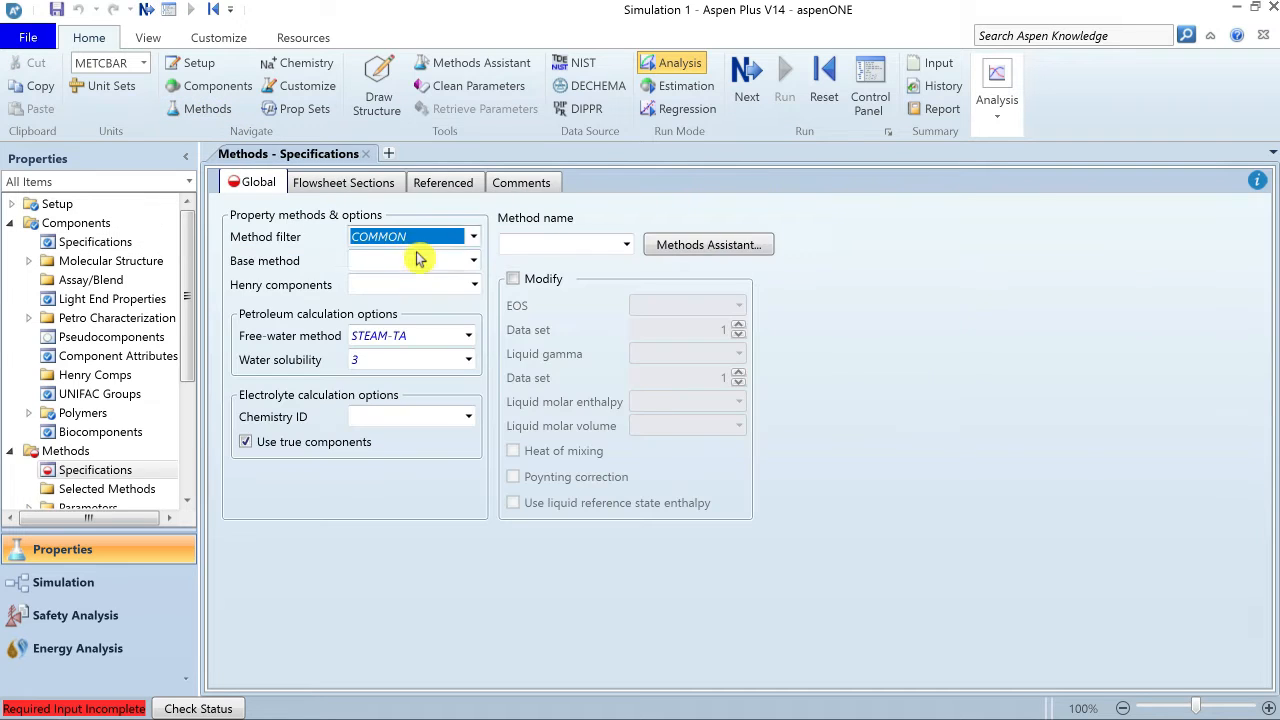
left_click(443, 263)
type("id")
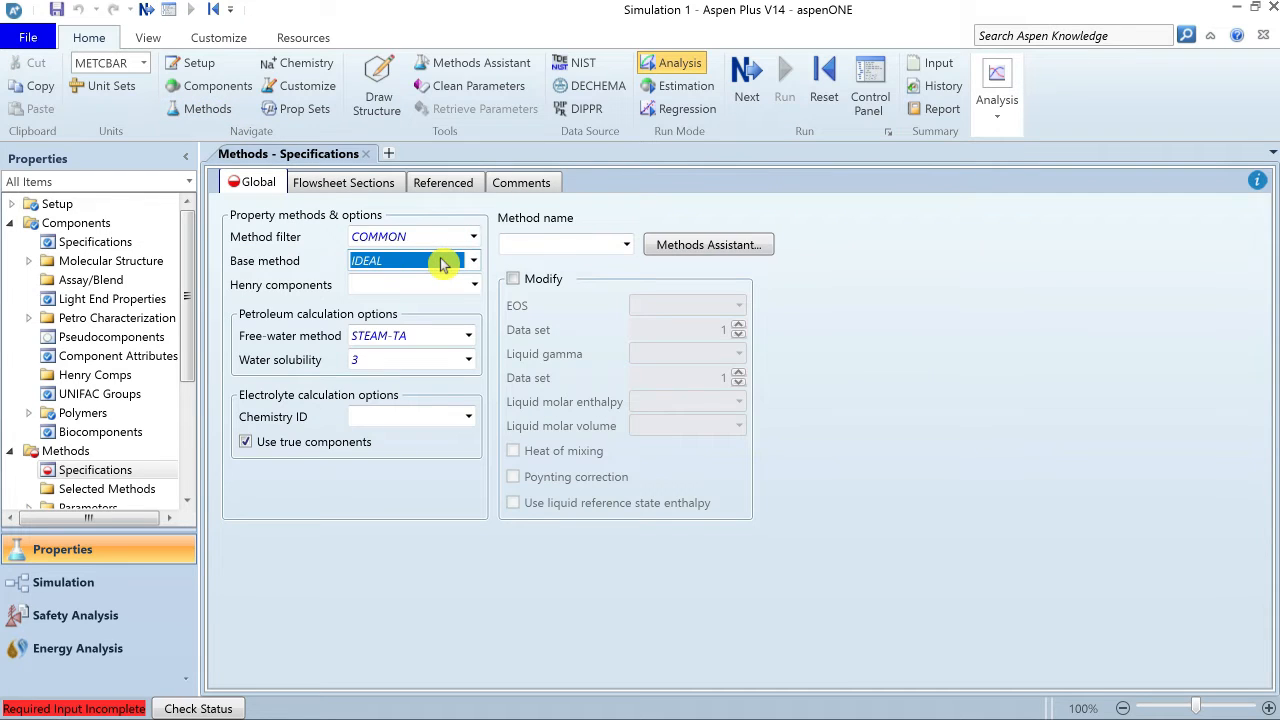
key("Return")
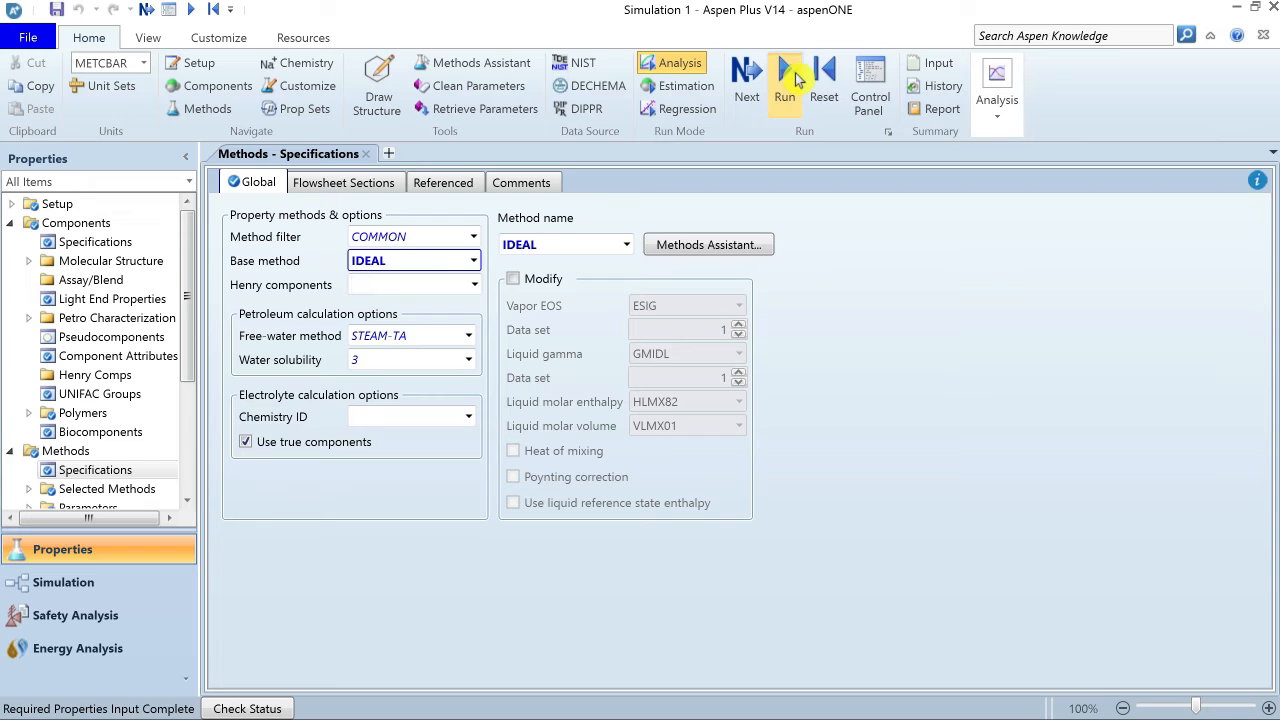
left_click(790, 76)
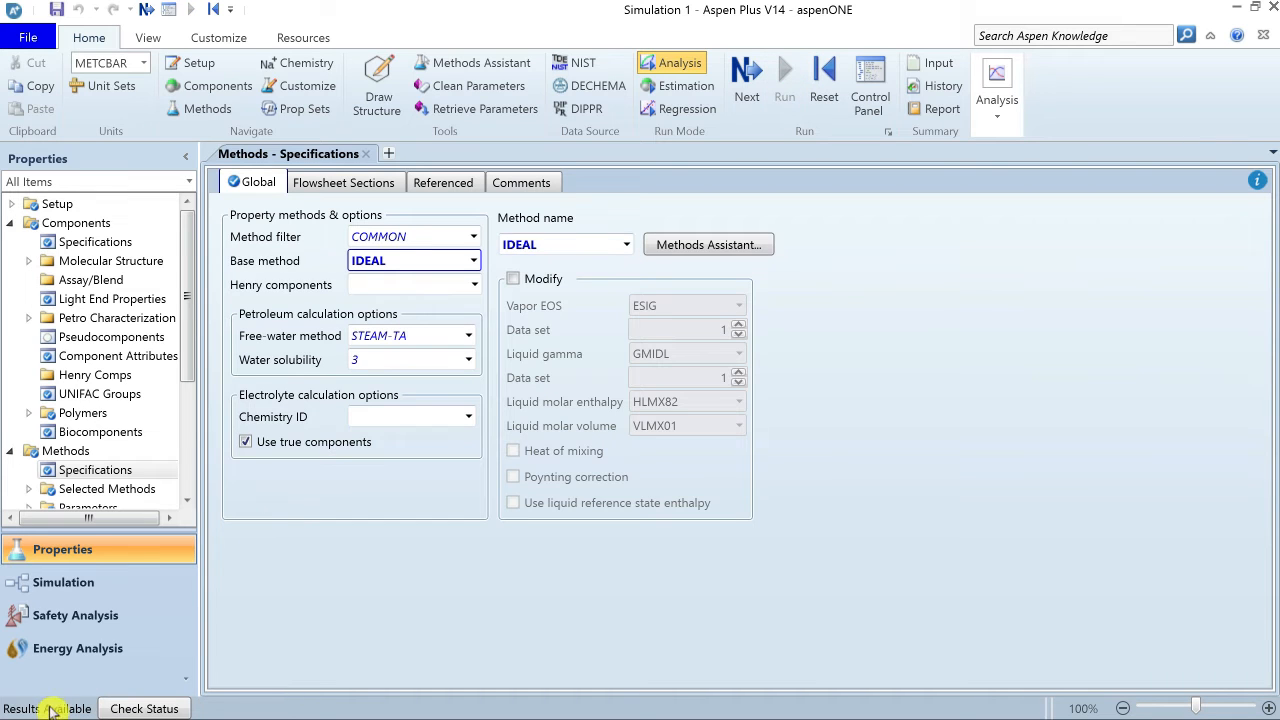
Save the simulation file as lec-2.1
left_click(342, 552)
key("ctrl+s")
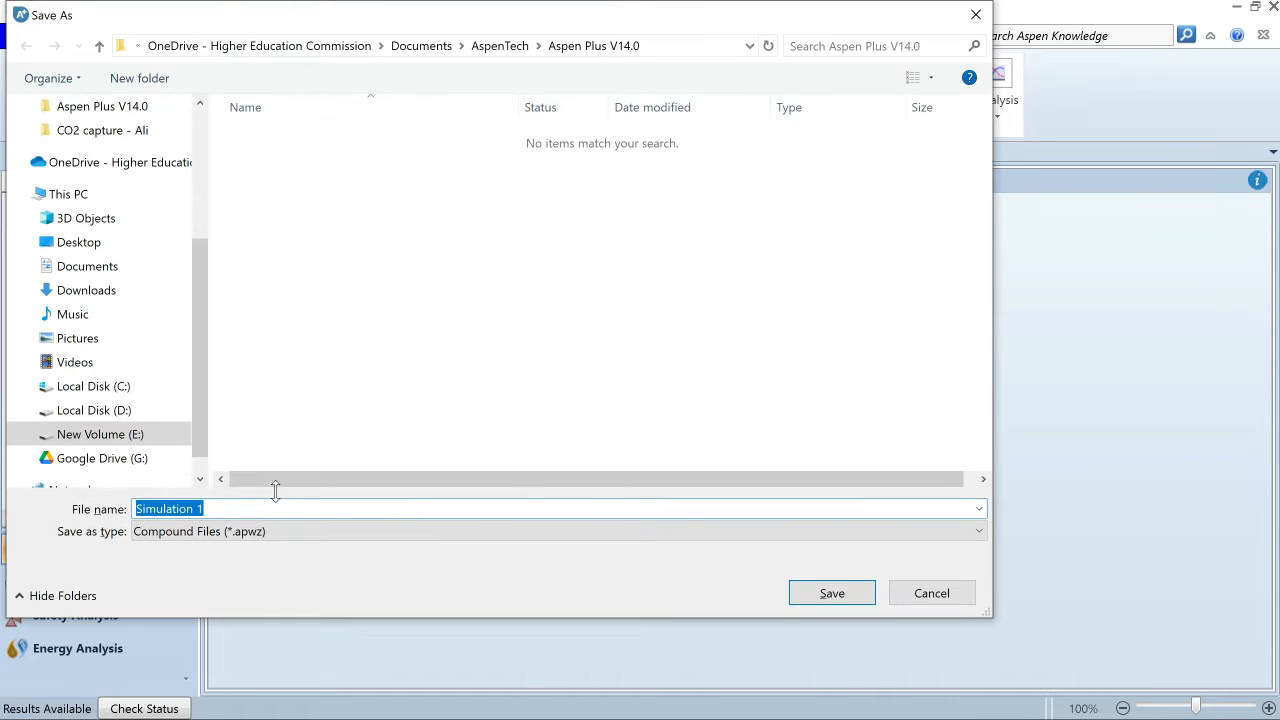
type("lec-2.1")
key("Return")
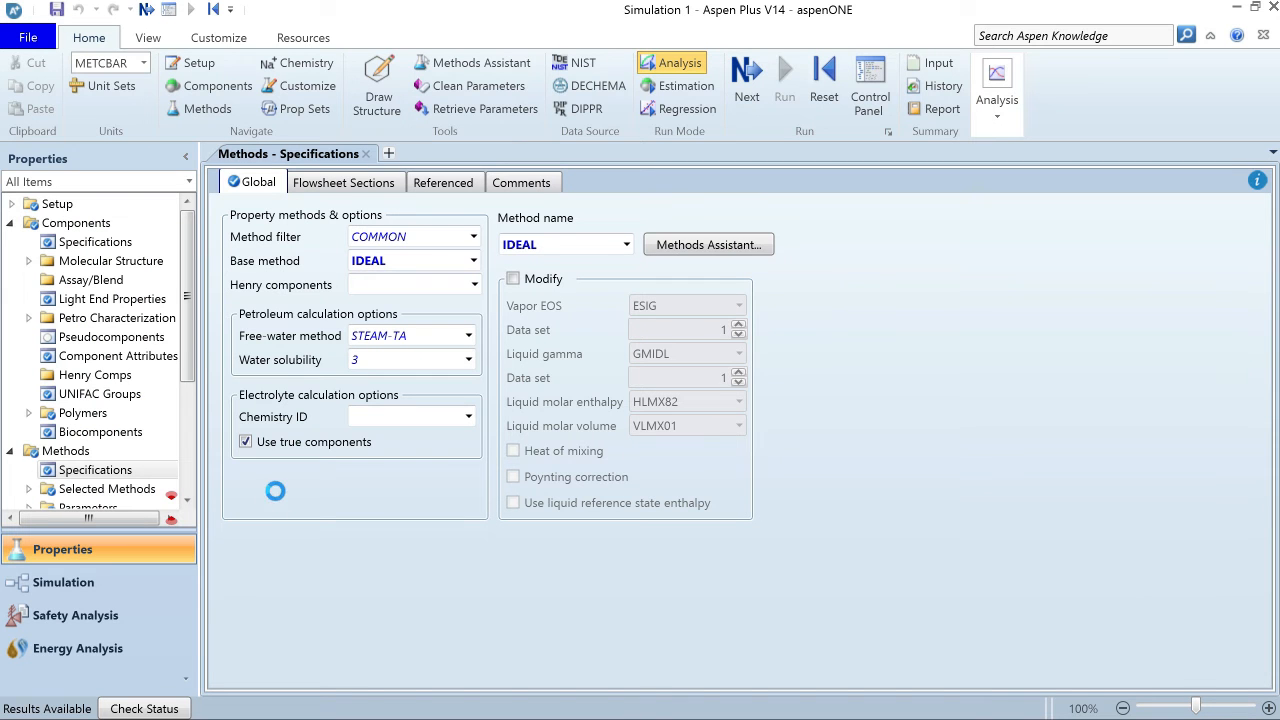
Switch to the Simulation environment and examine the stream class options in the global setup specifications
left_click(60, 583)
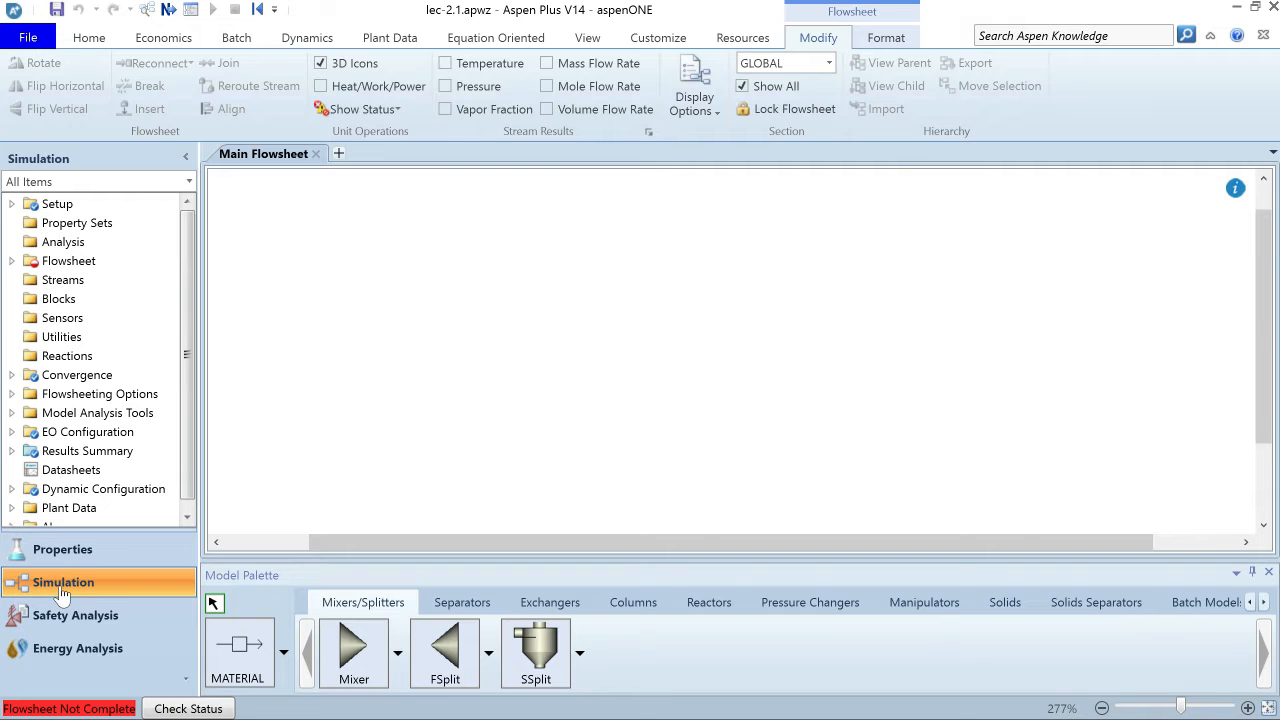
left_click(11, 204)
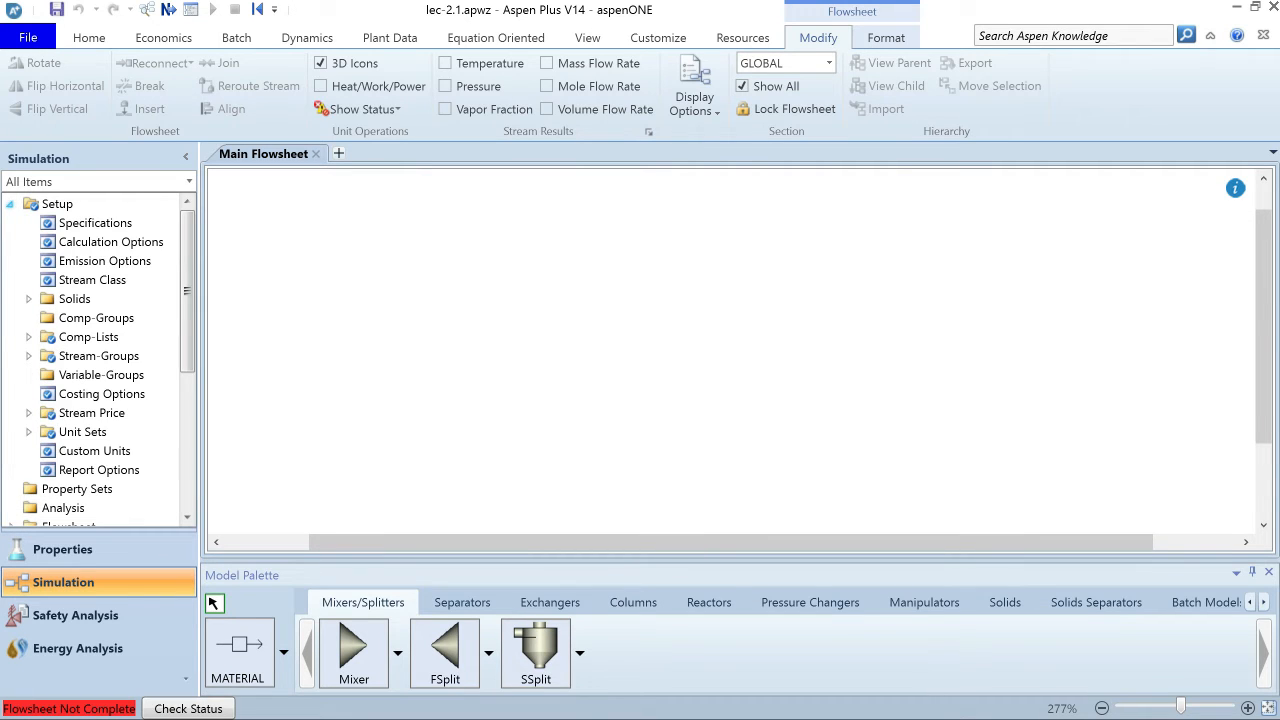
left_click(98, 222)
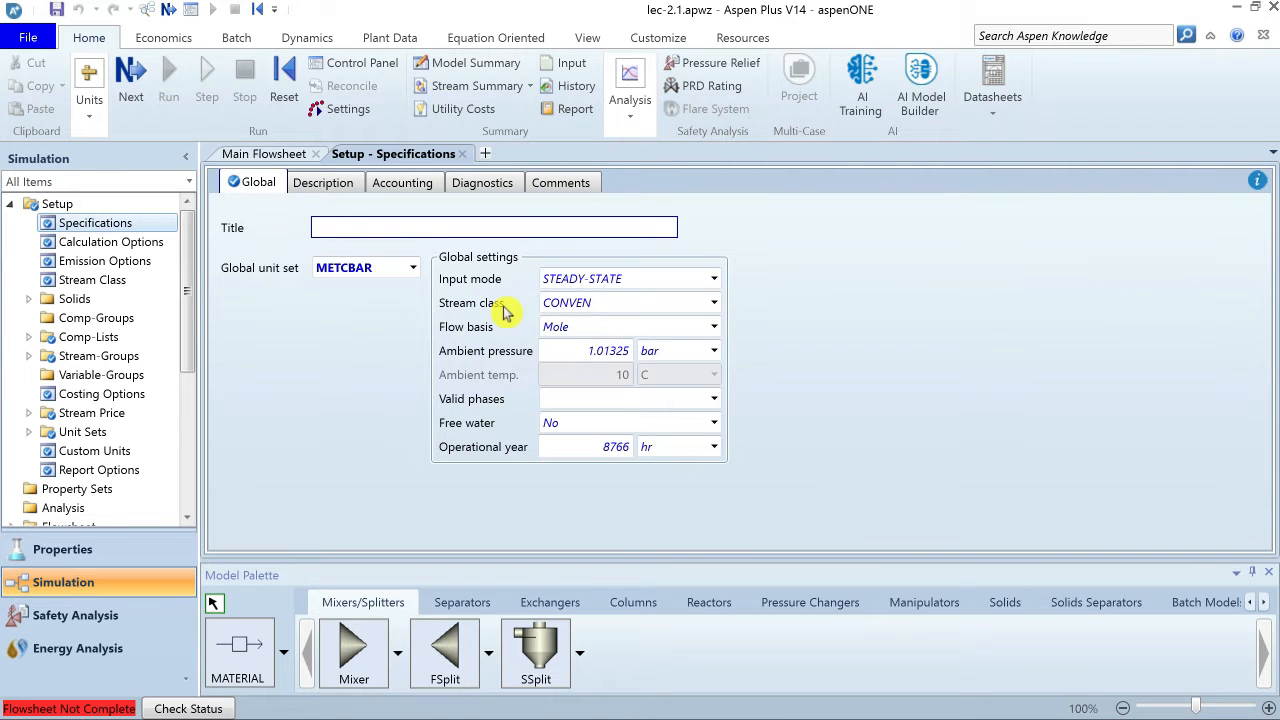
left_click(717, 304)
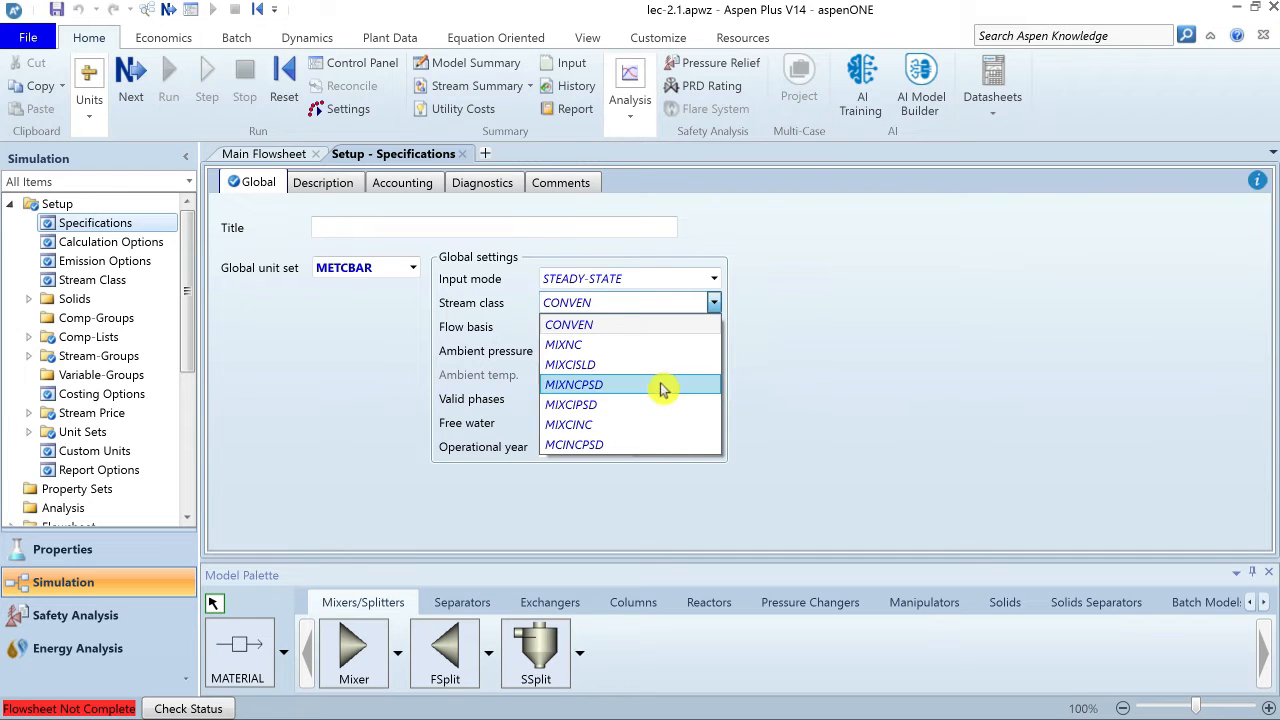
left_click(758, 310)
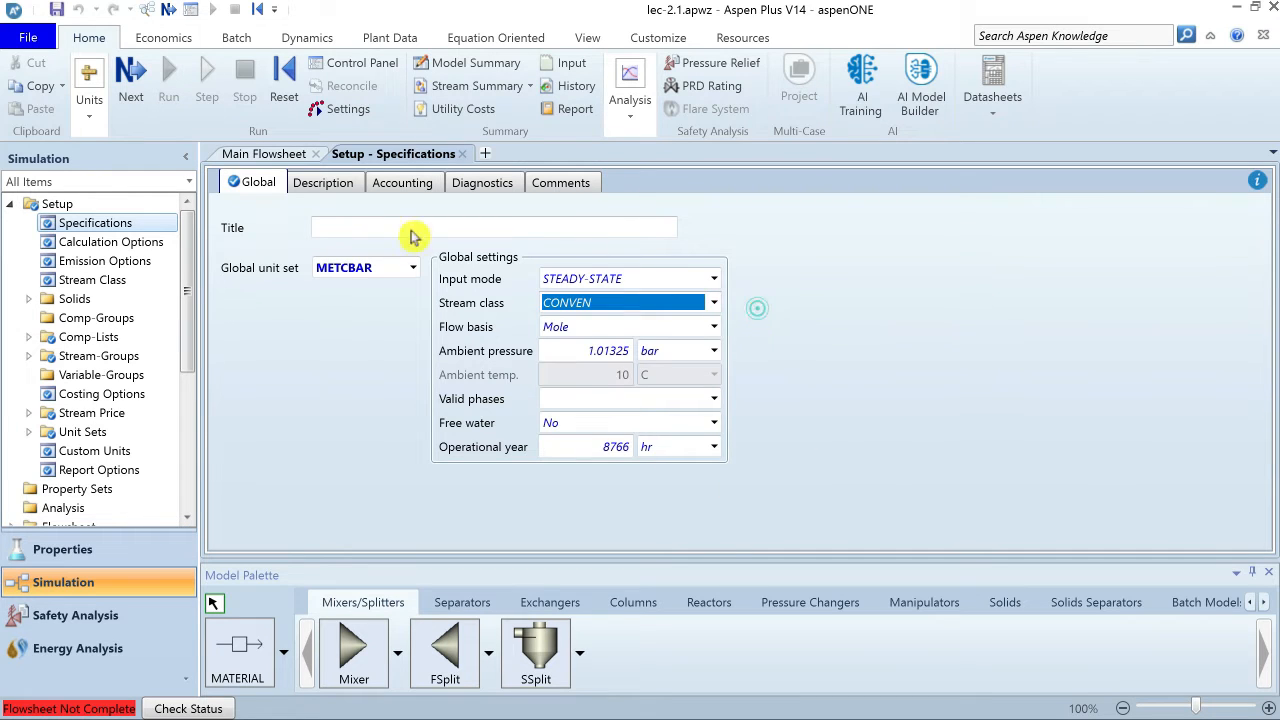
Set the stream class of the GLOBAL flowsheet section to MIXCIPSD and check its substreams
left_click(108, 279)
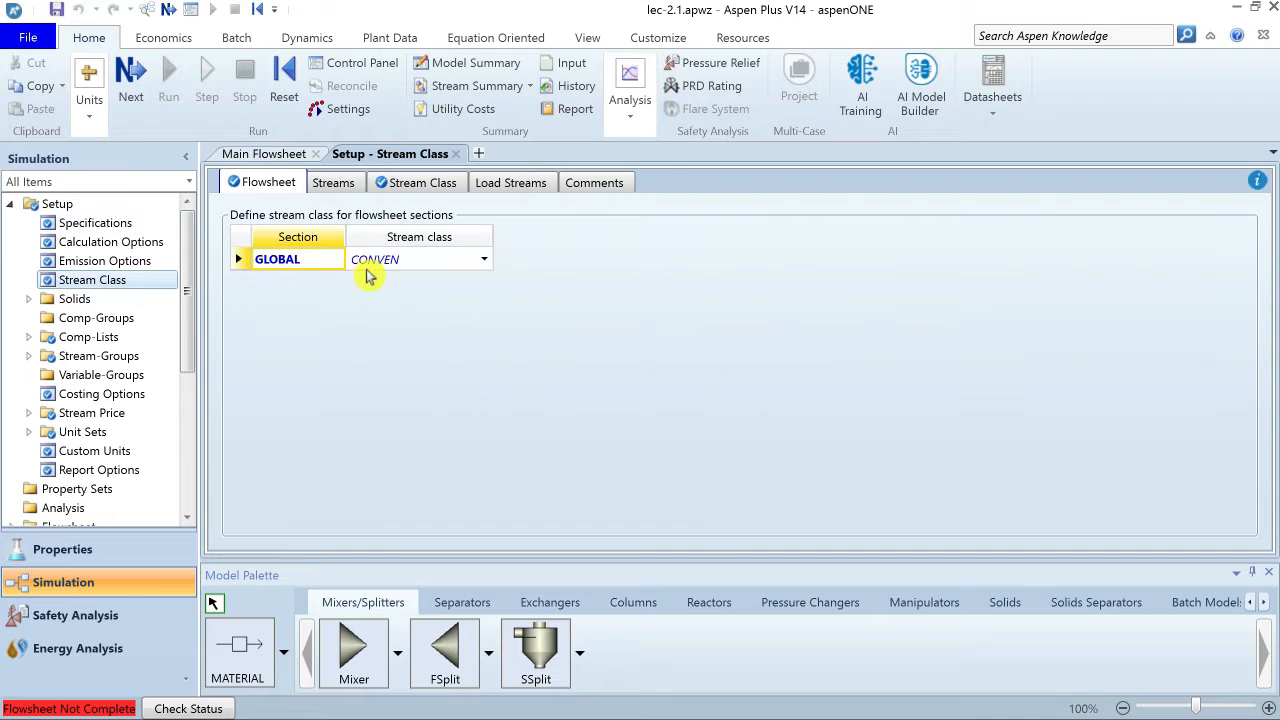
left_click(484, 264)
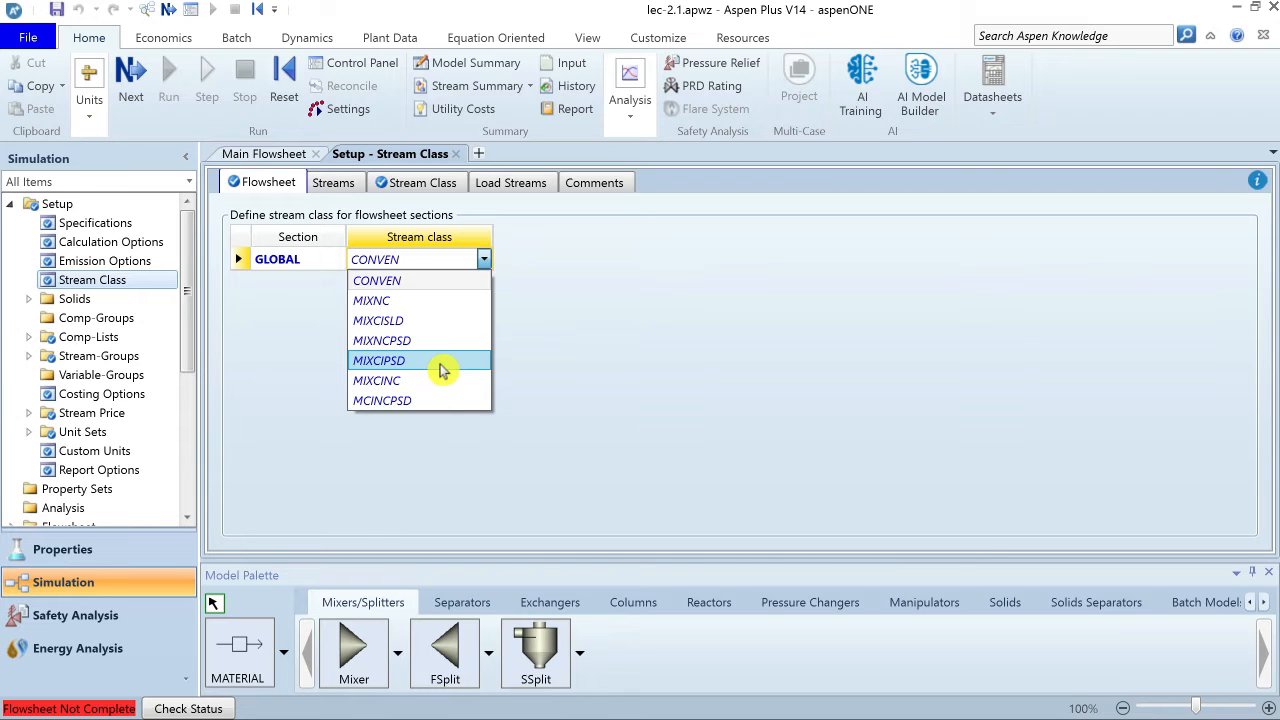
left_click(443, 365)
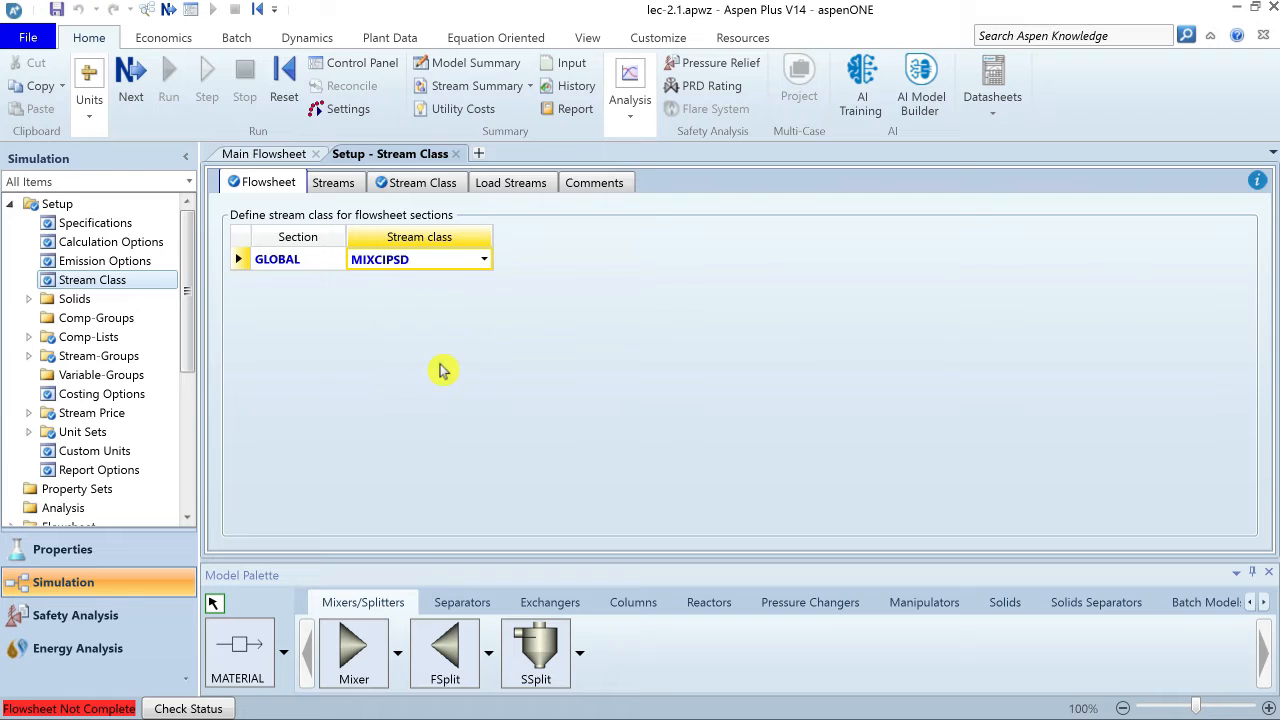
left_click(424, 184)
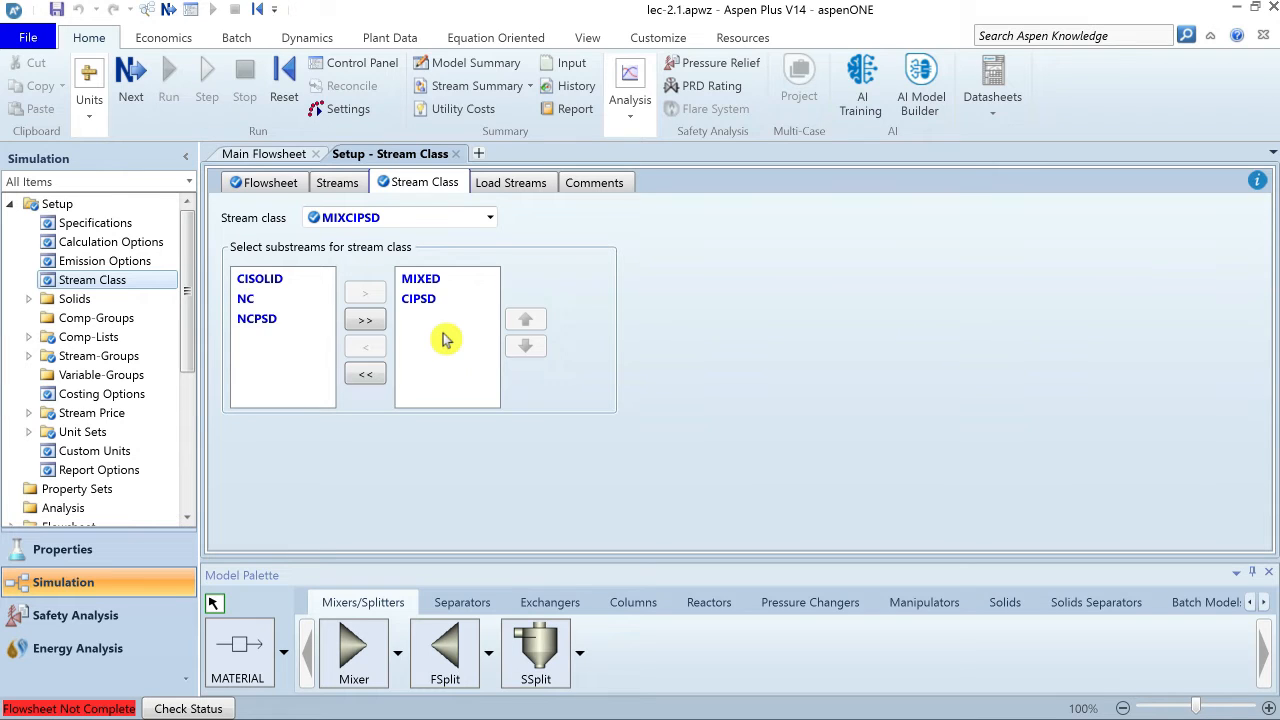
Open the PSD mesh settings for solids and set the mesh type to Equidistant
left_click(29, 303)
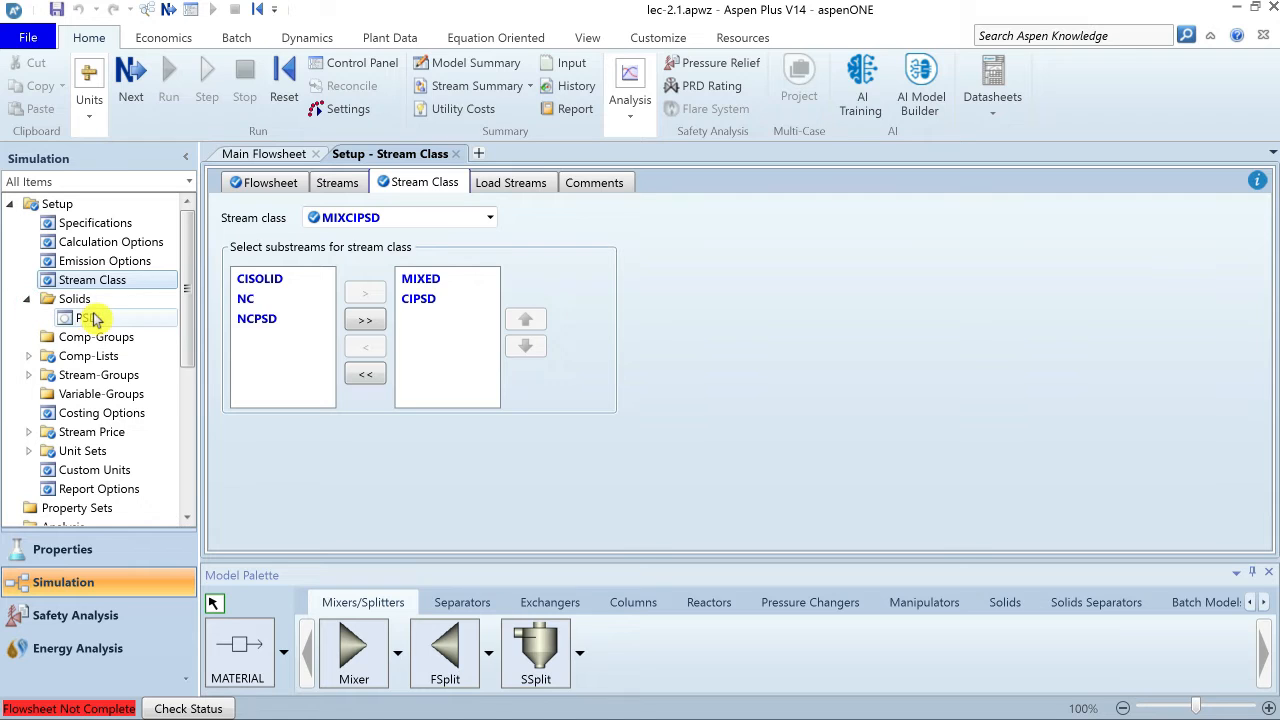
left_click(89, 316)
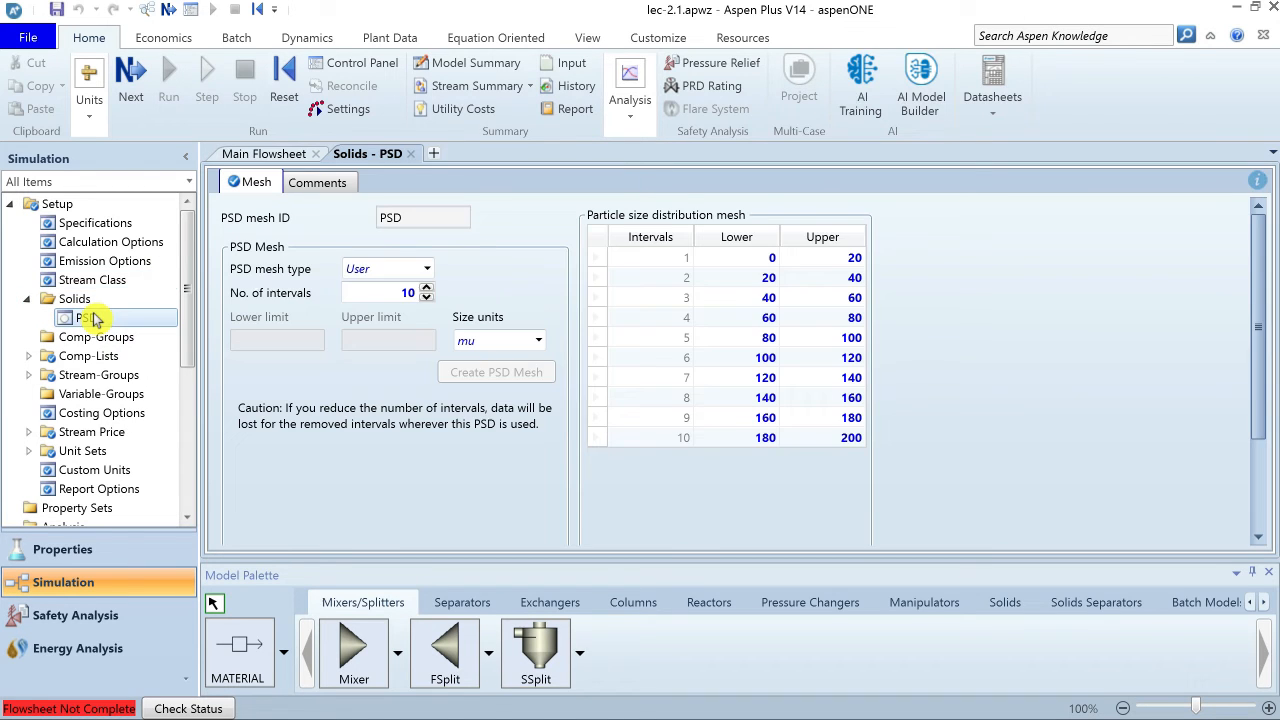
left_click(426, 270)
left_click(426, 272)
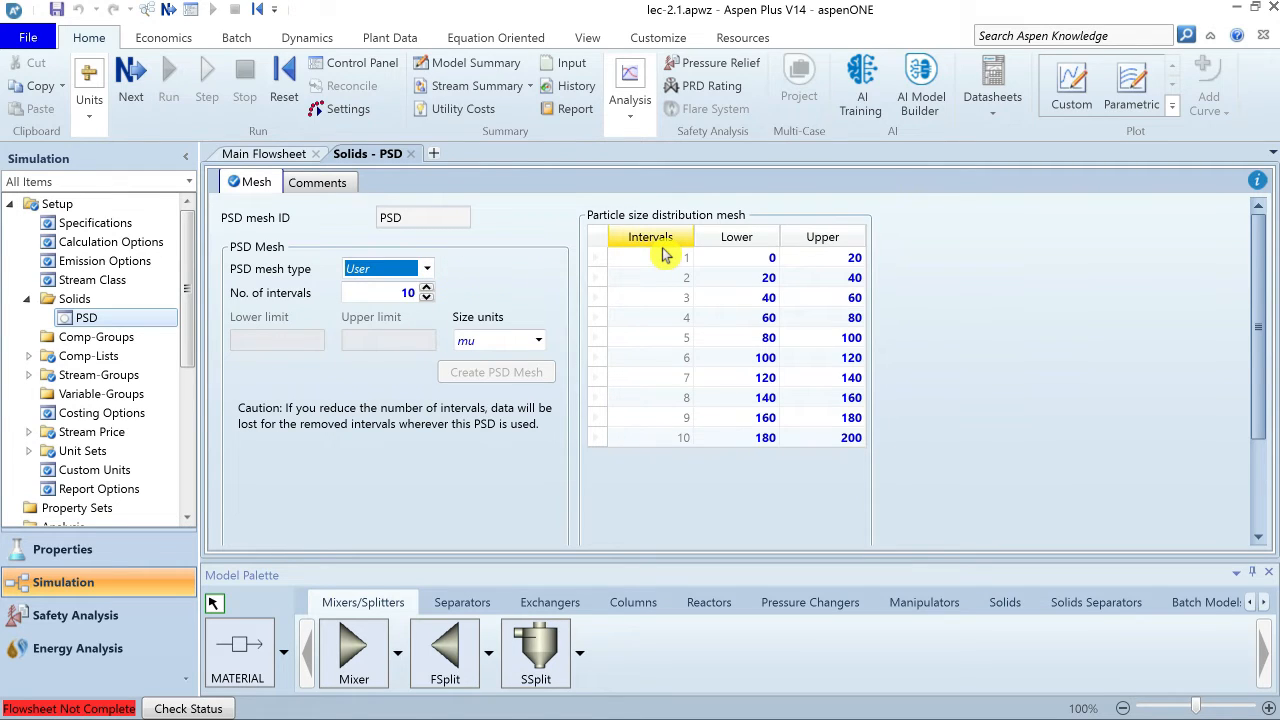
left_click(757, 261)
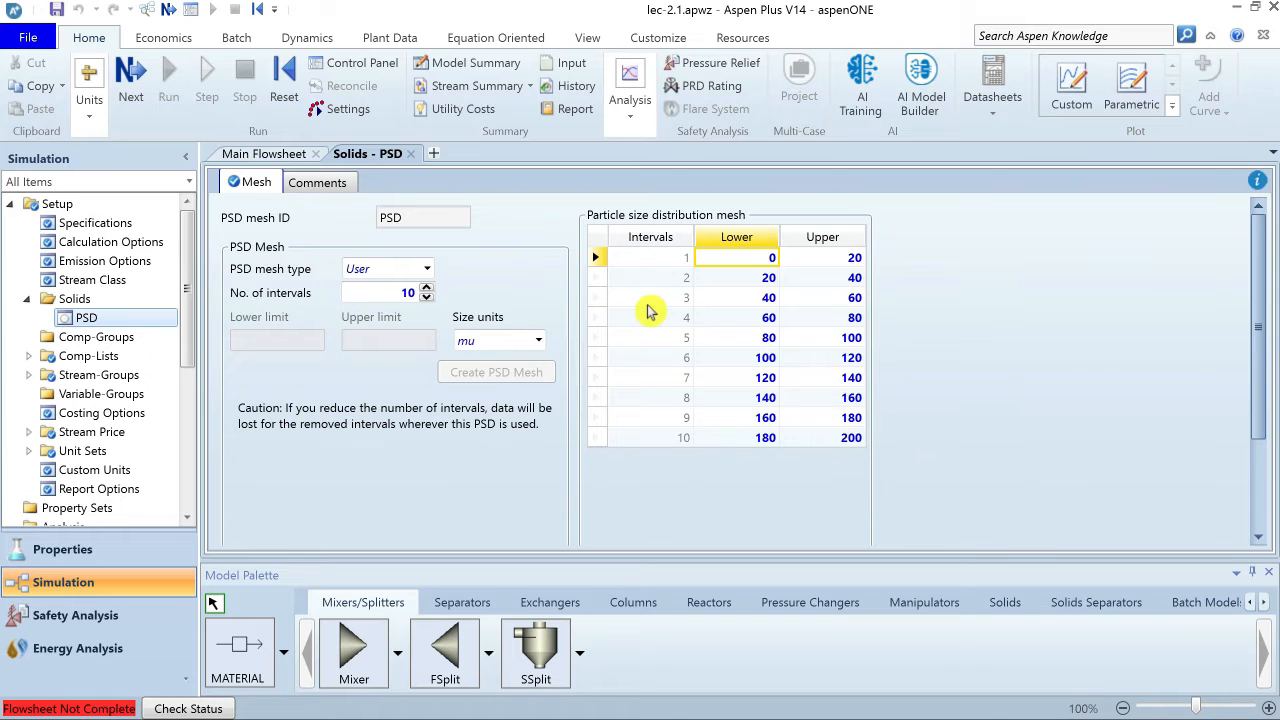
left_click(427, 270)
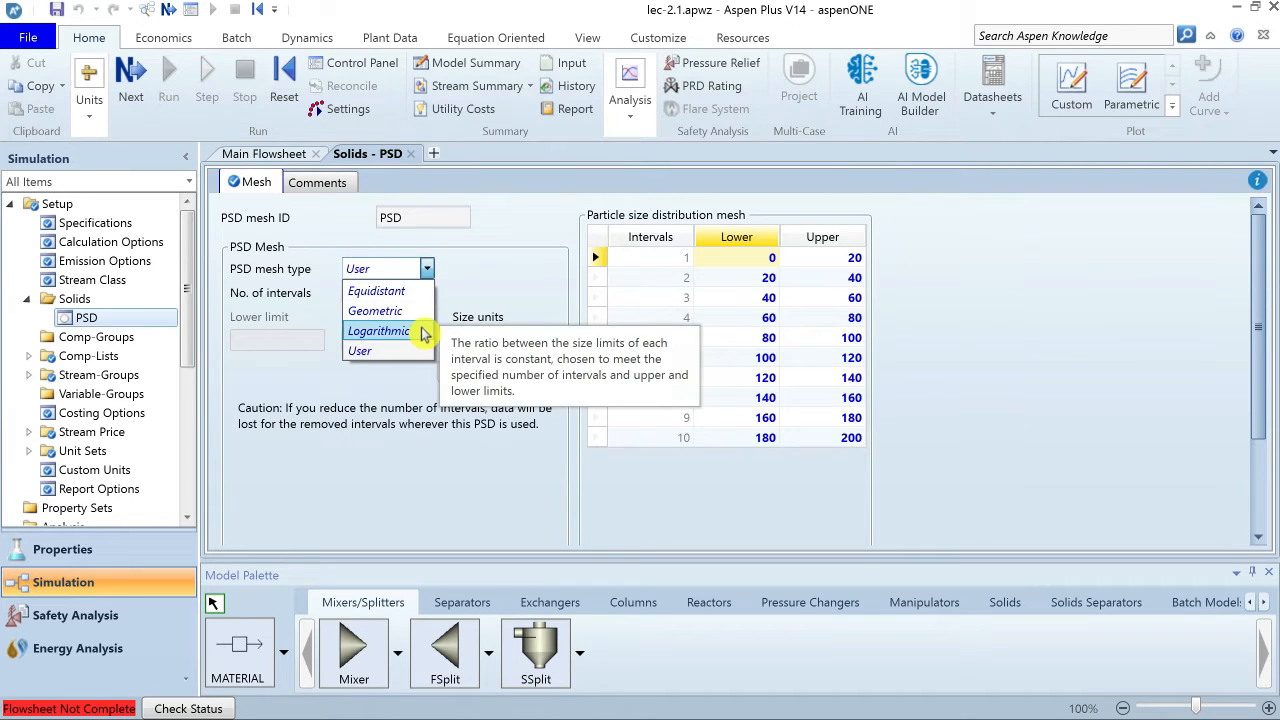
left_click(403, 296)
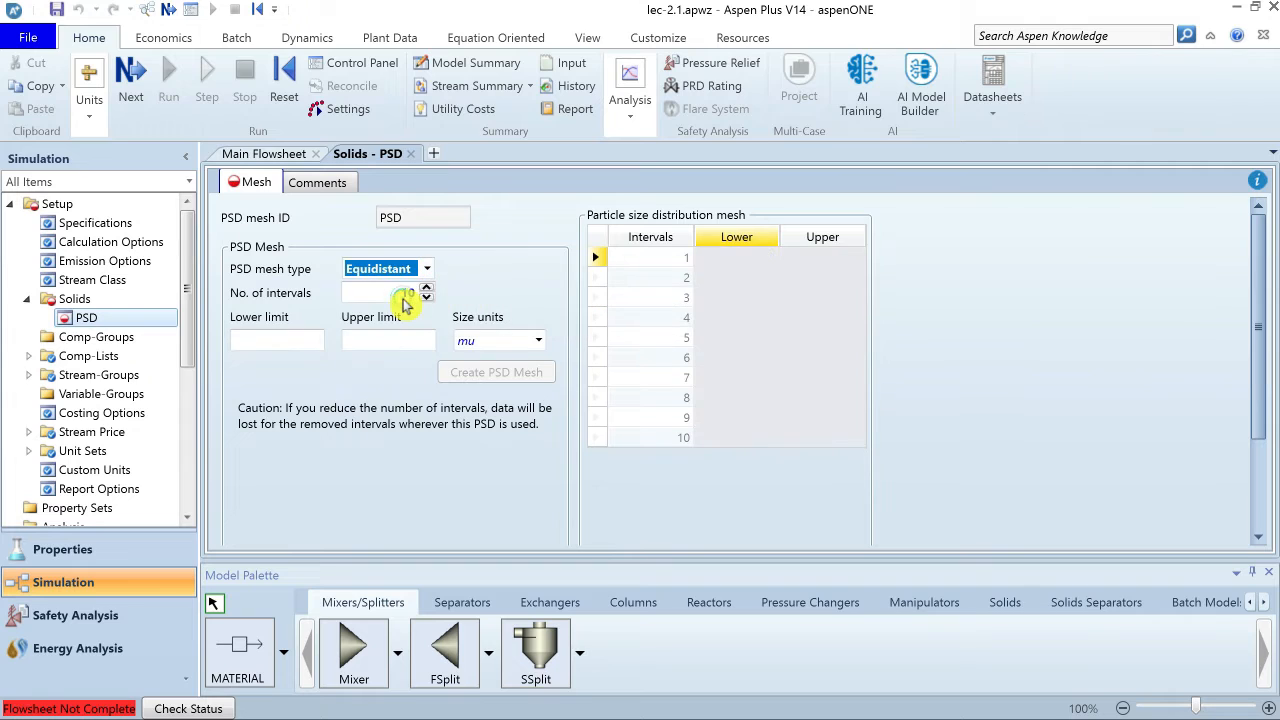
Set the PSD mesh limits to 0 and 20 mu and create the mesh
left_click(298, 345)
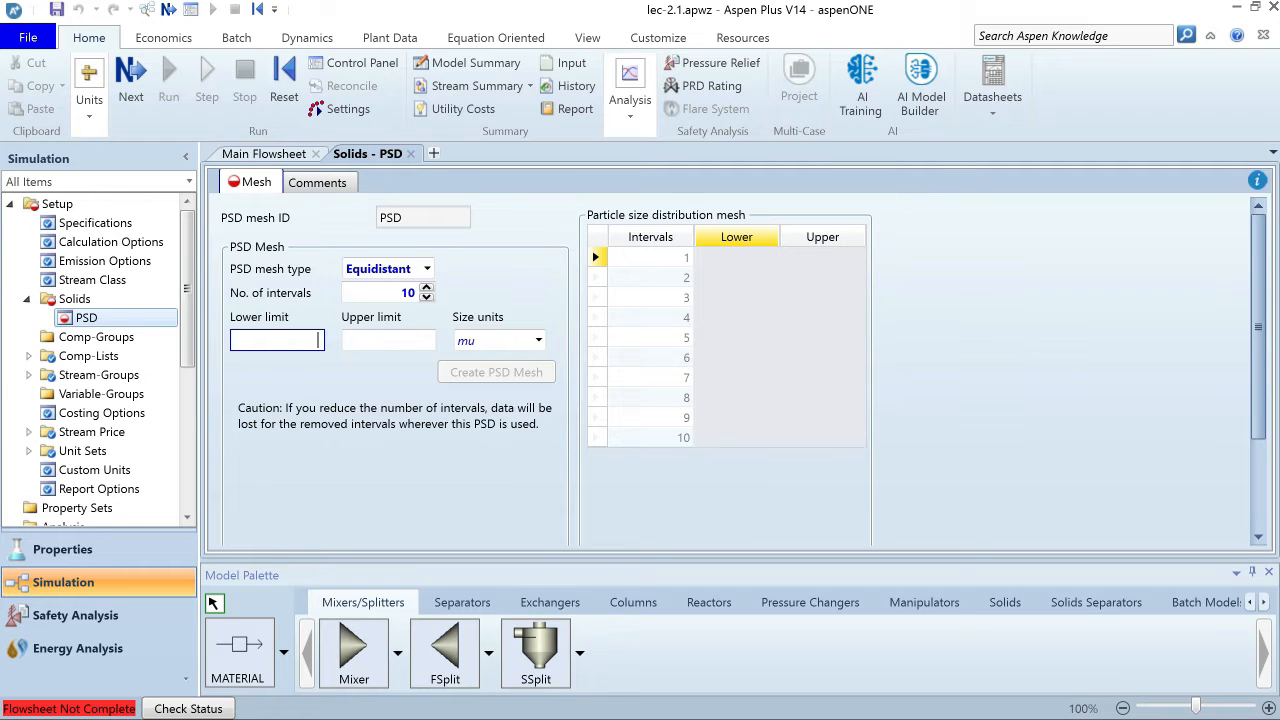
type("0")
left_click(360, 340)
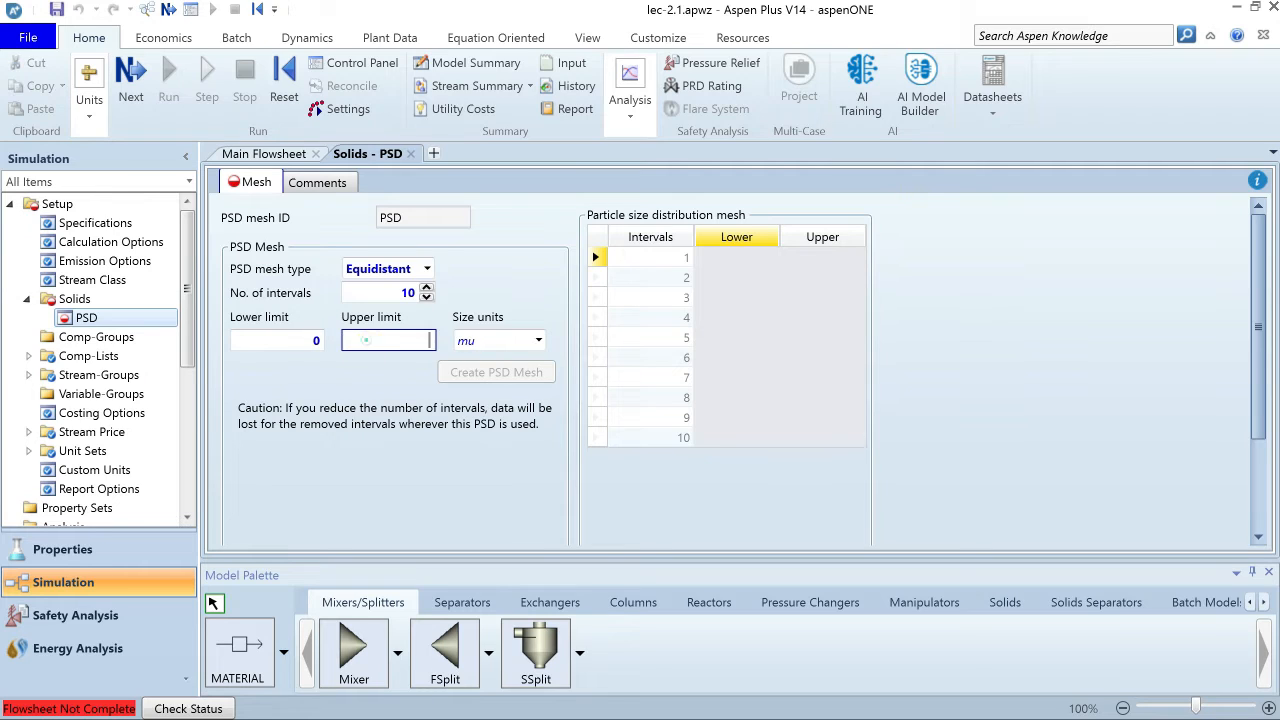
type("20")
left_click(366, 374)
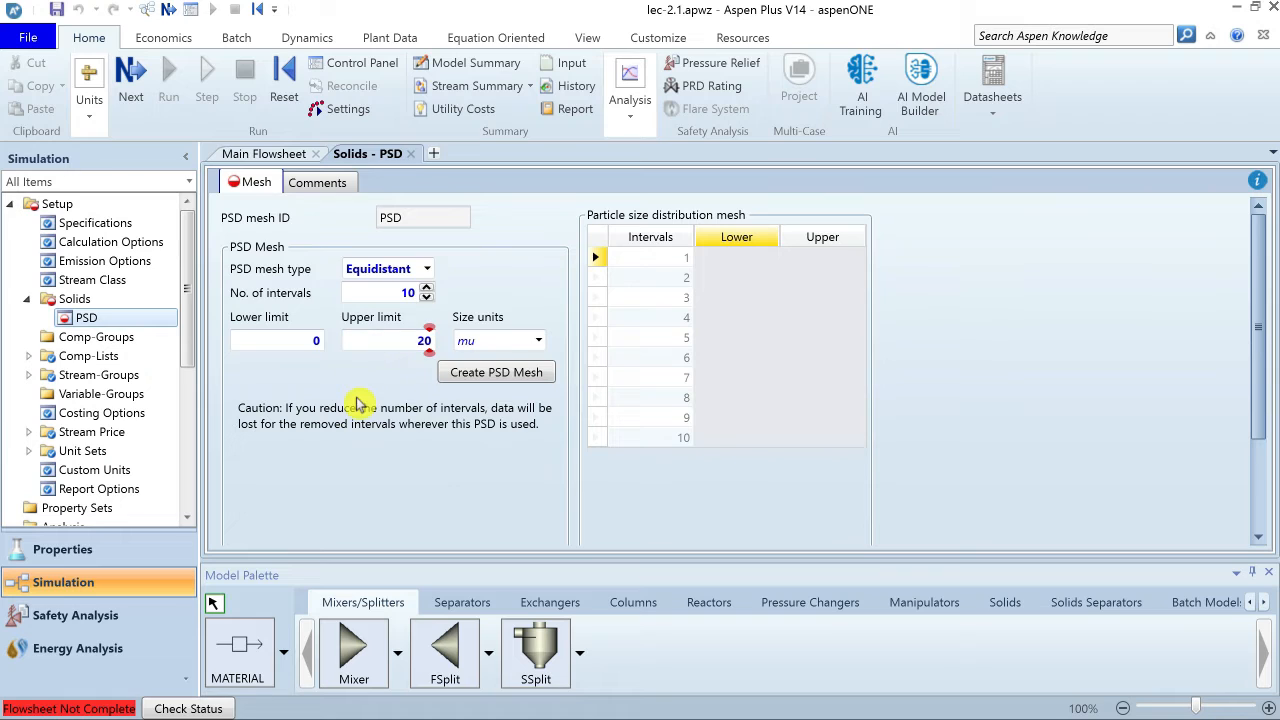
left_click(502, 373)
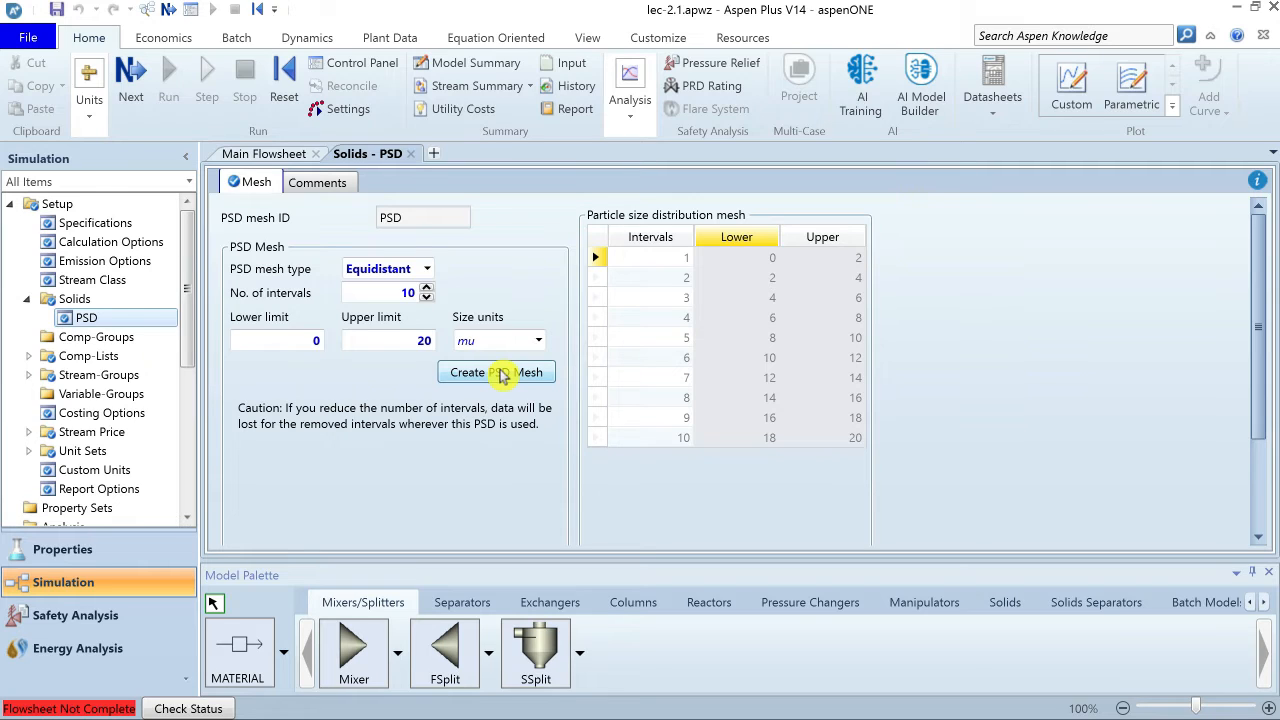
Show the Model Palette on the main flowsheet and place a Mixer block named MIXER
left_click(271, 156)
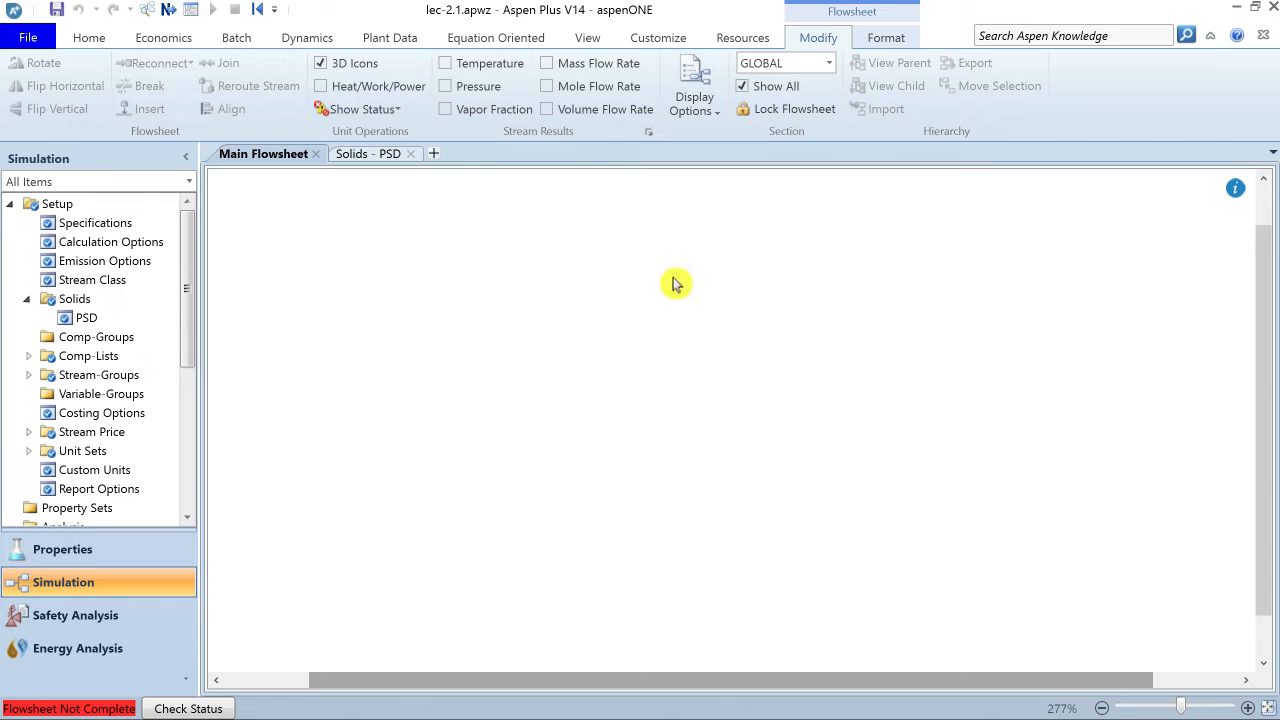
left_click(587, 40)
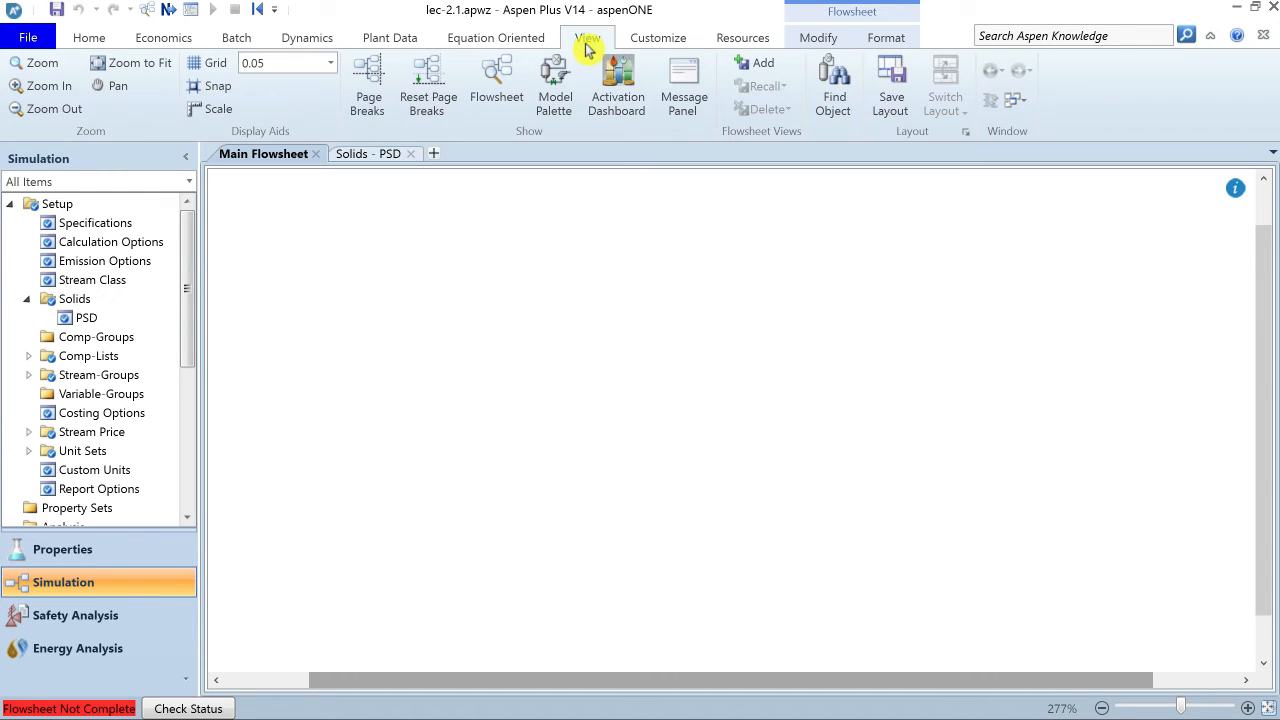
left_click(553, 96)
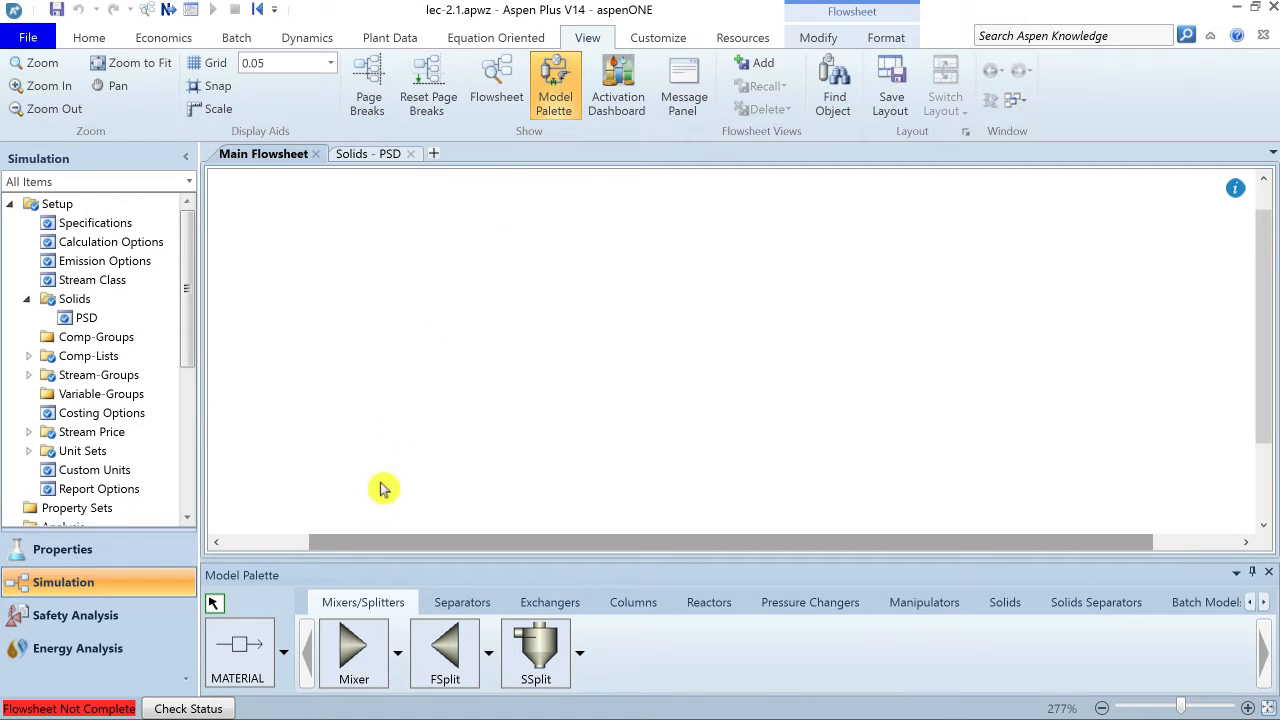
left_click(357, 660)
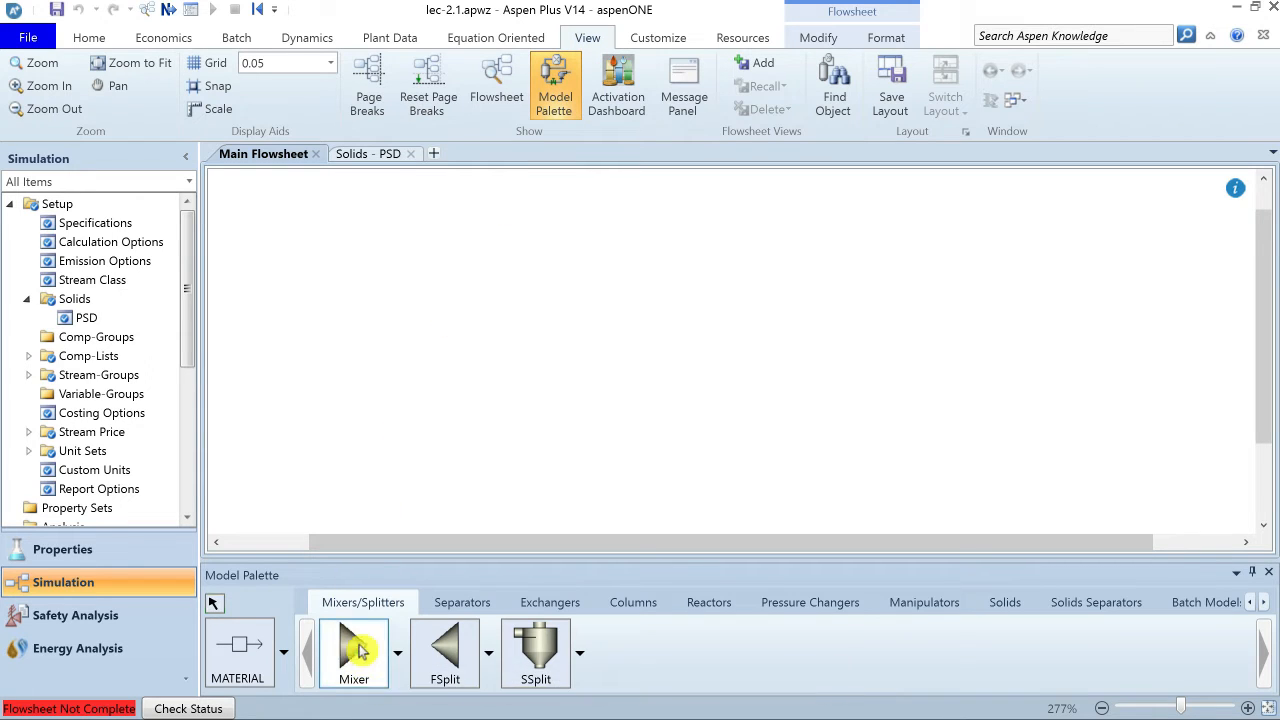
left_click(443, 343)
type("MIXER")
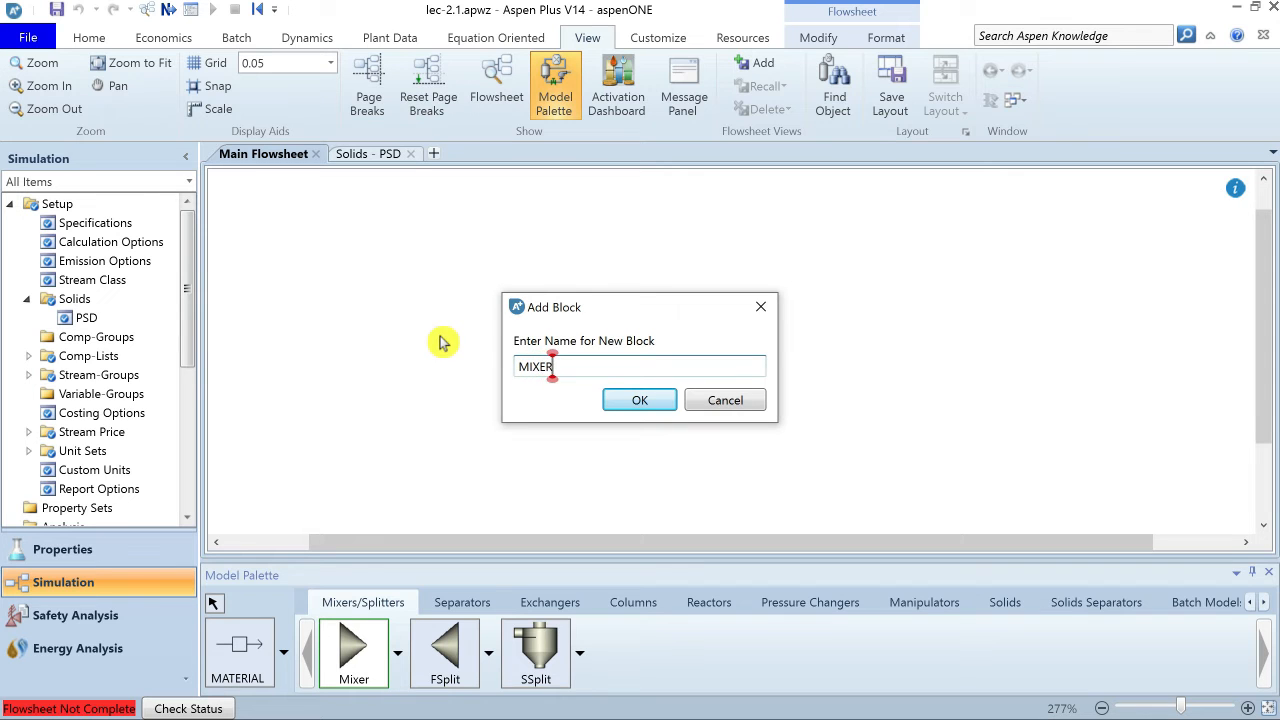
key("Return")
Place an FSplit block named FSPLIT and an SSplit block named SSPLIT in a row after the mixer
left_click(445, 652)
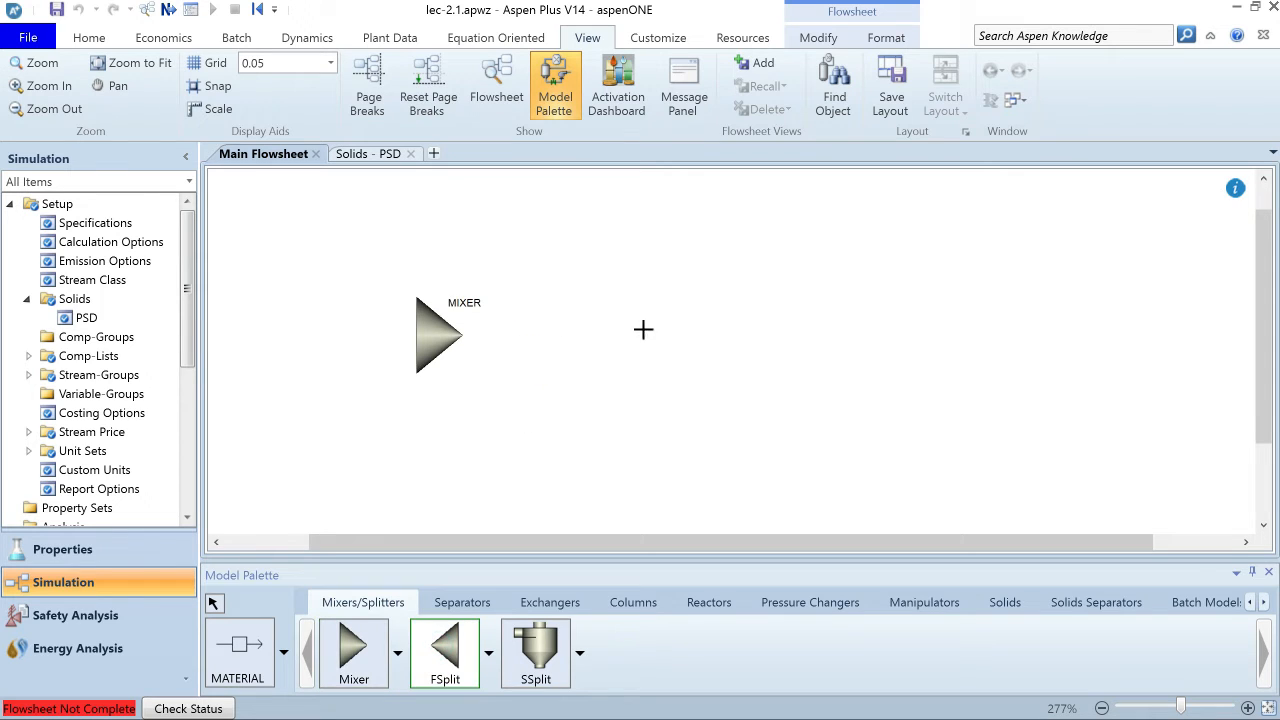
left_click(645, 333)
type("FSPLIT")
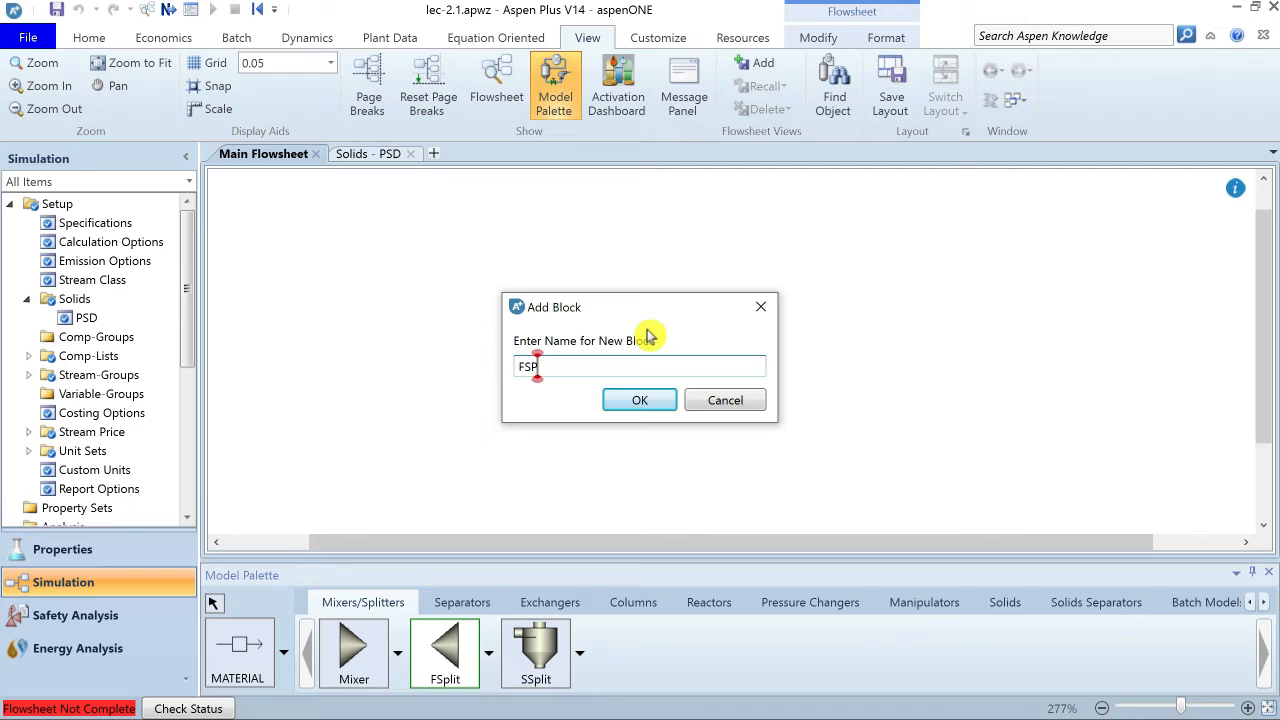
key("Return")
left_click(518, 688)
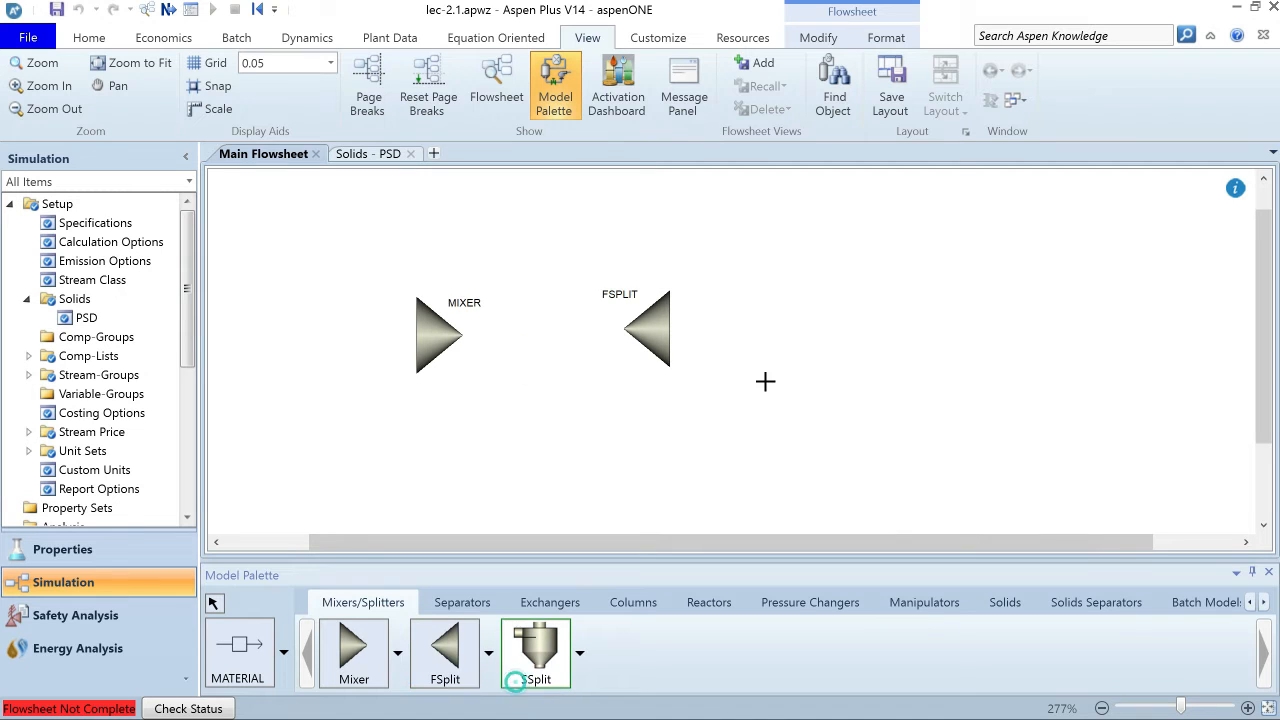
left_click(864, 331)
type("SSPLIT")
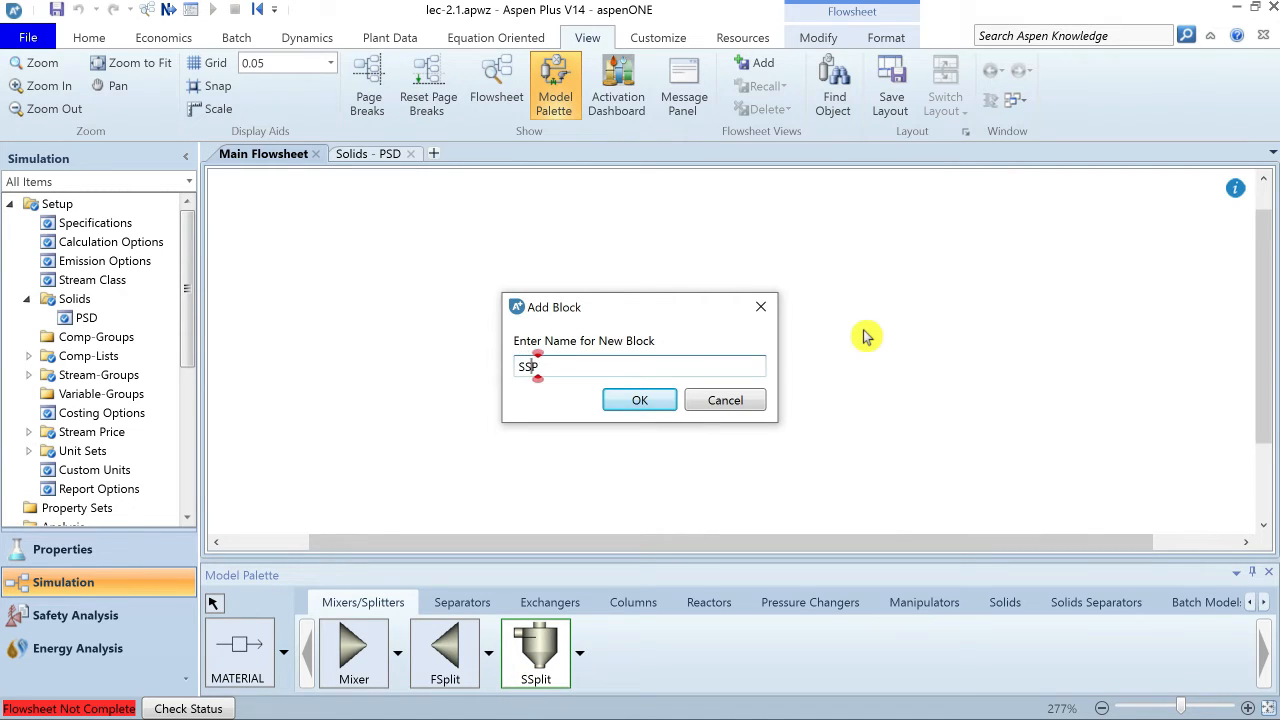
key("Return")
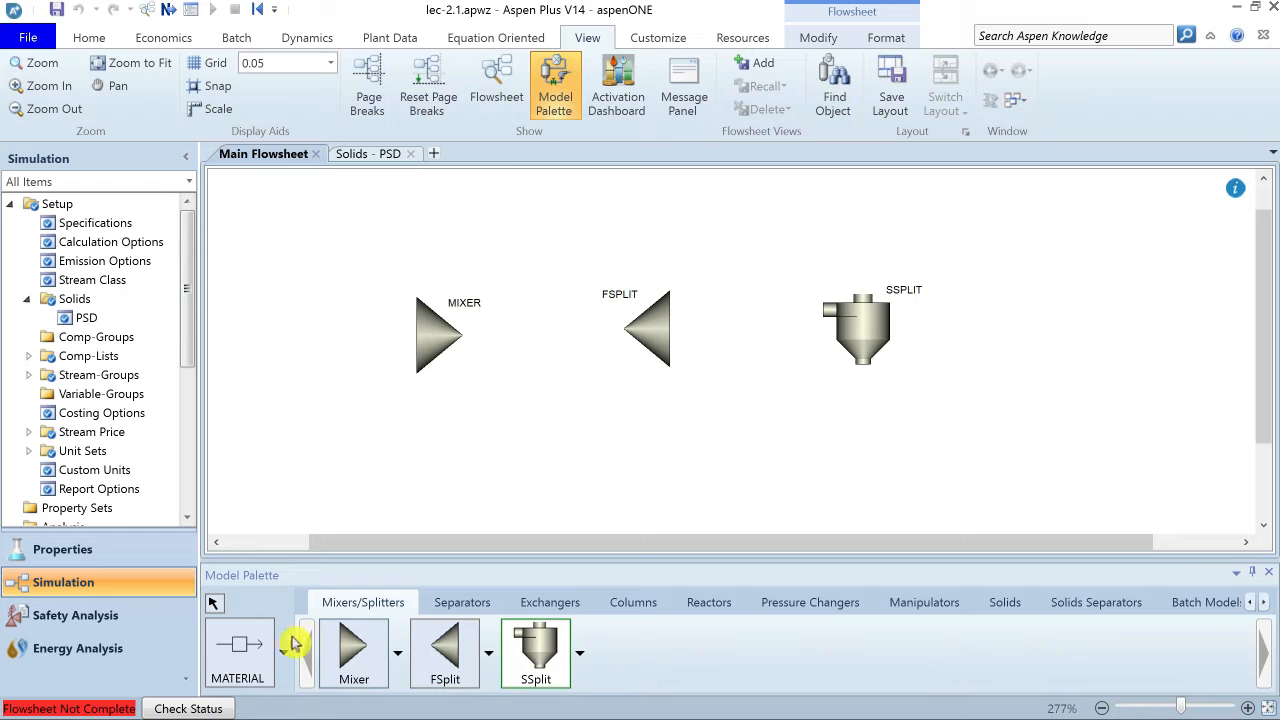
Add two material feed streams named F1 and F2 entering the MIXER block
left_click(243, 658)
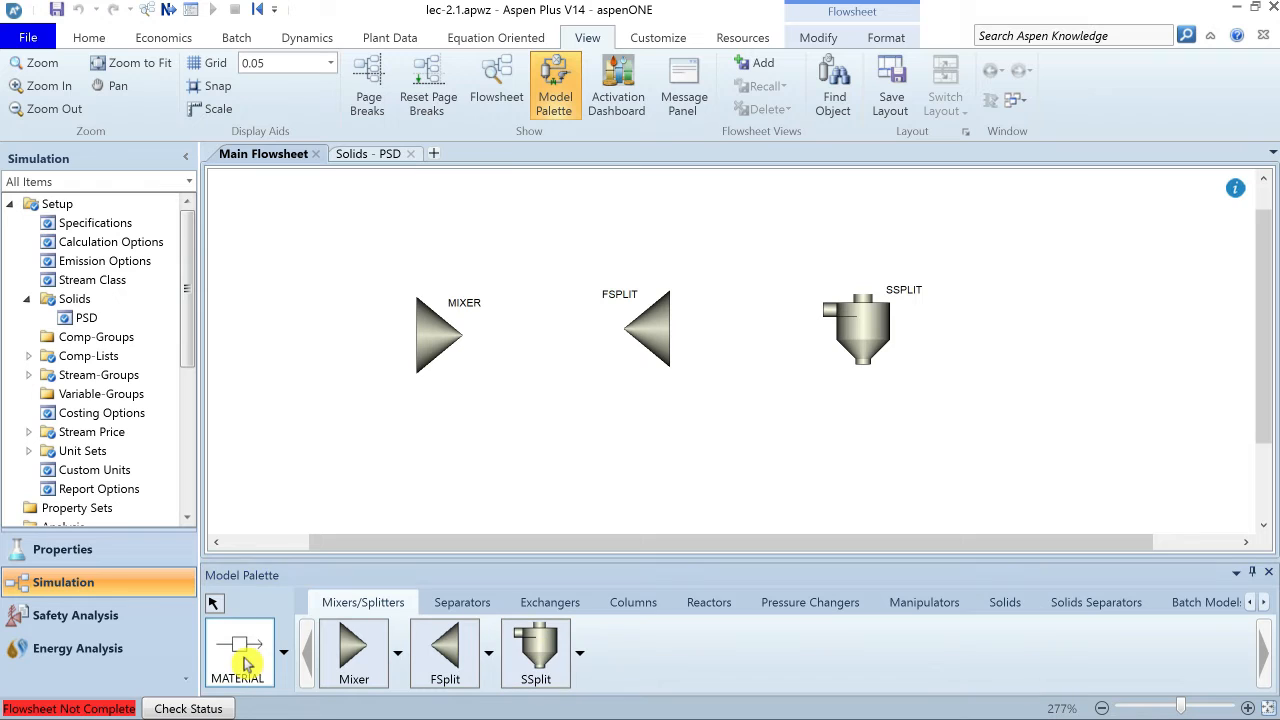
left_click(413, 320)
left_click(280, 272)
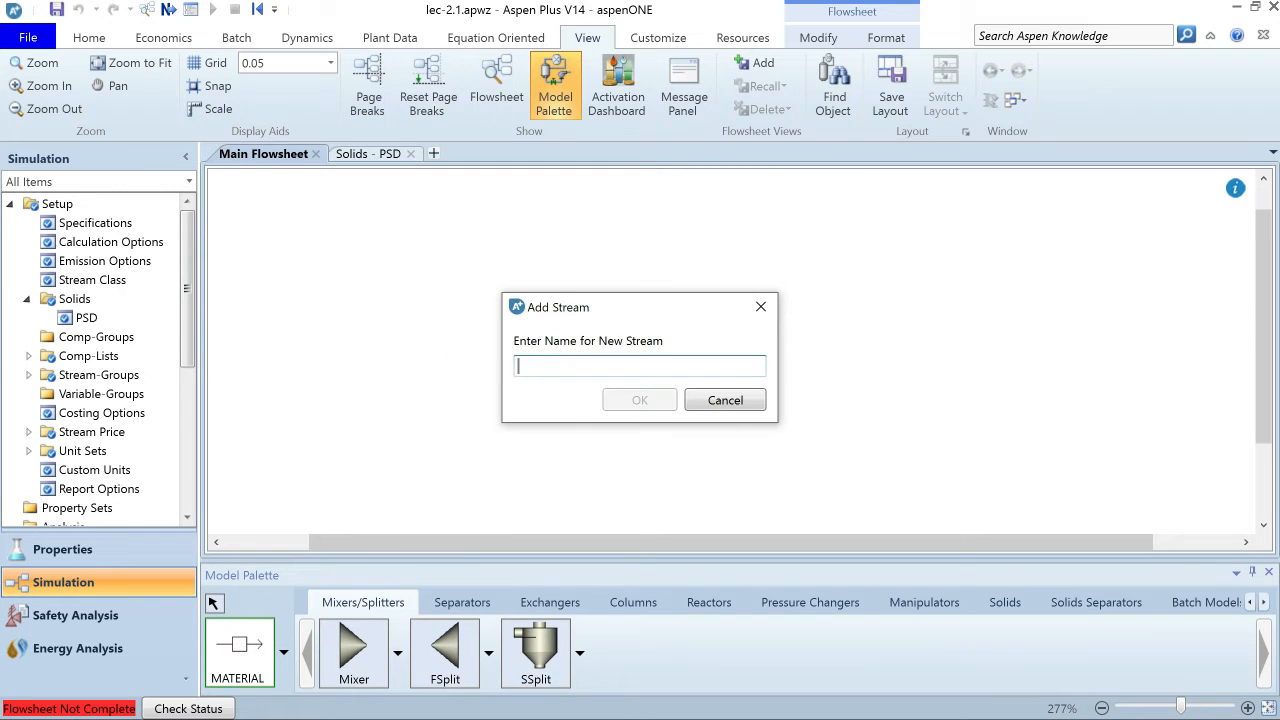
type("F1")
key("Return")
left_click(411, 336)
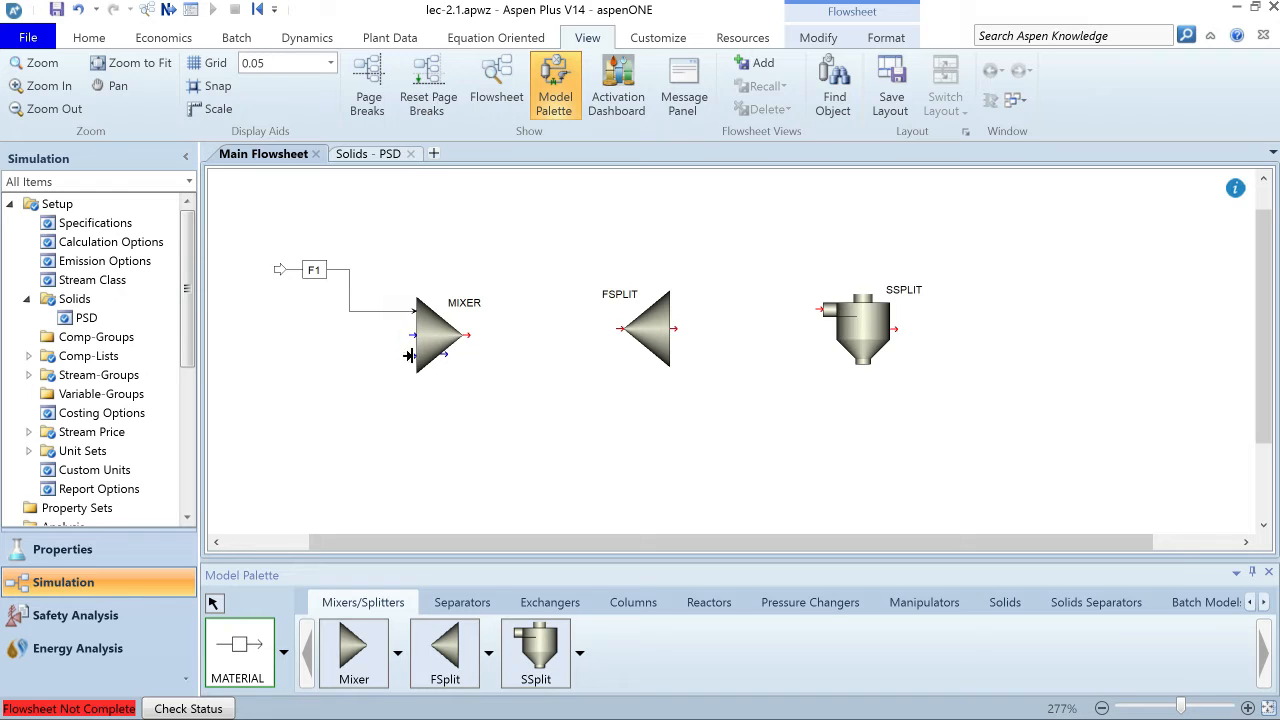
left_click(267, 390)
type("F2")
key("Return")
Connect the MIXER outlet to the FSPLIT inlet with a material stream named MIX-P
left_click(460, 334)
left_click(615, 336)
type("MIX-P")
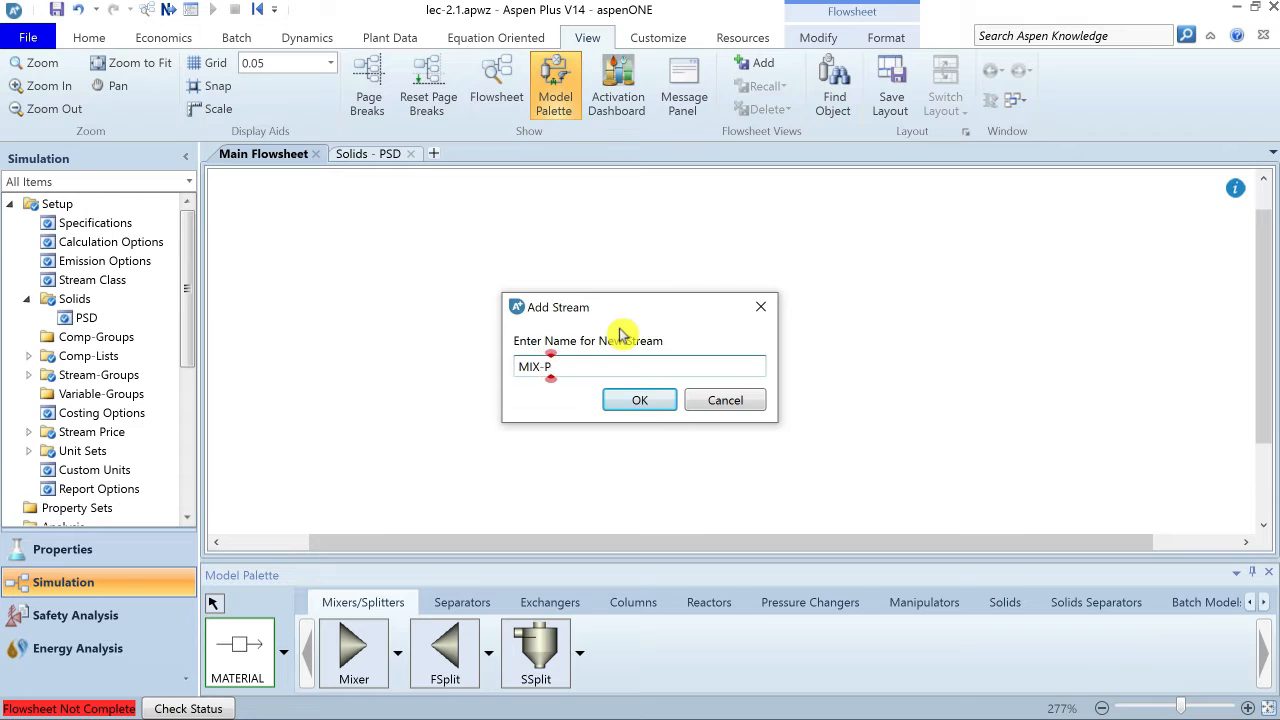
key("Return")
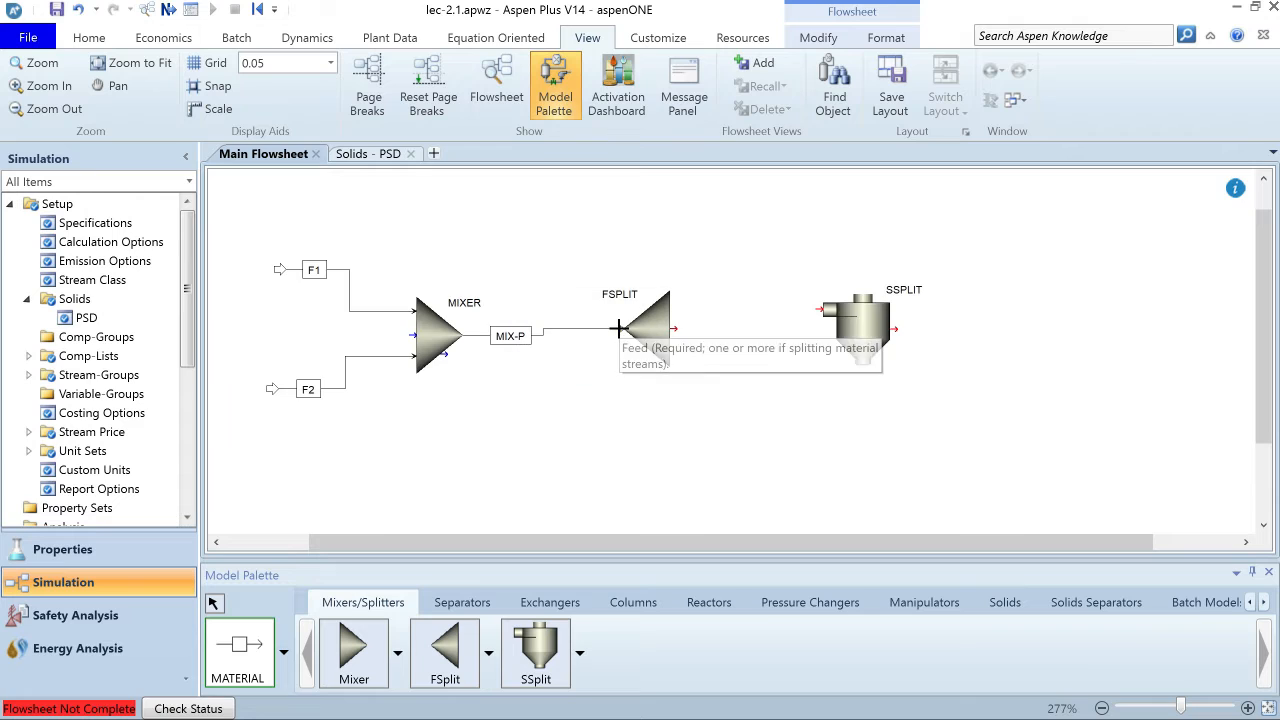
Connect FSPLIT to the SSPLIT inlet with stream FS-P1 and add a second FSPLIT product stream named FS-P2
left_click(677, 325)
left_click(816, 307)
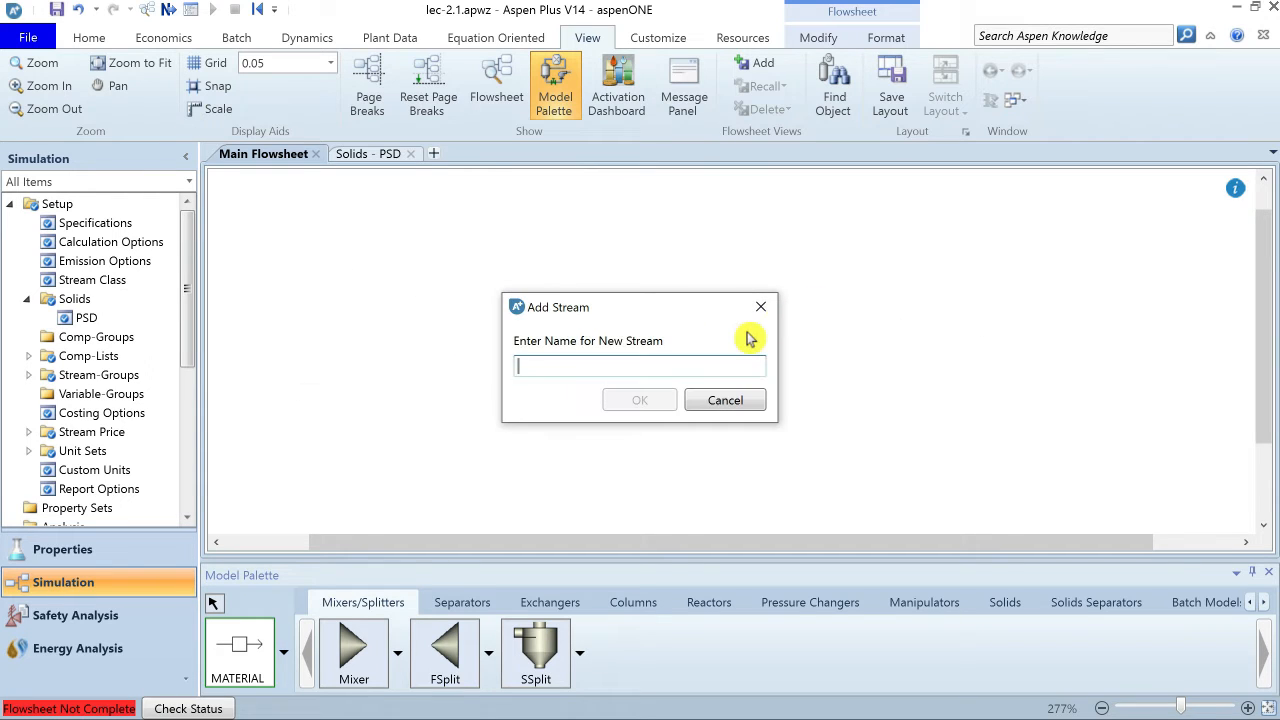
type("FS-P1")
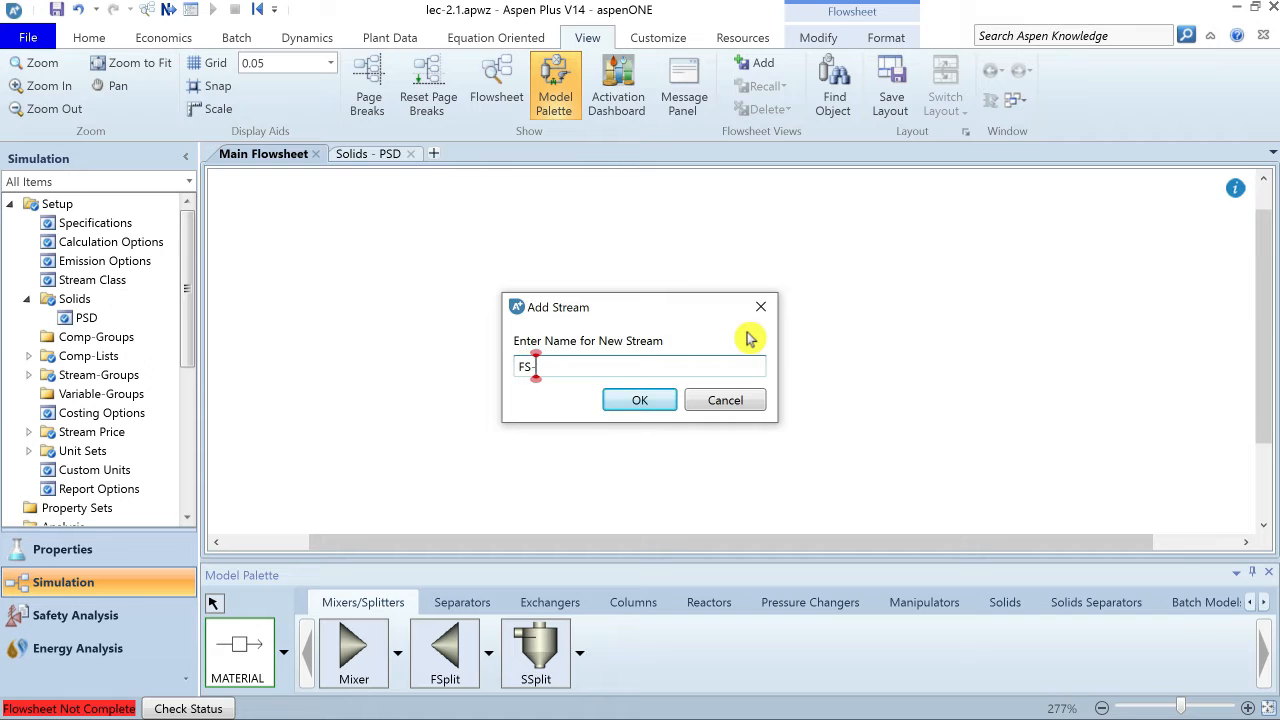
key("Return")
left_click(677, 355)
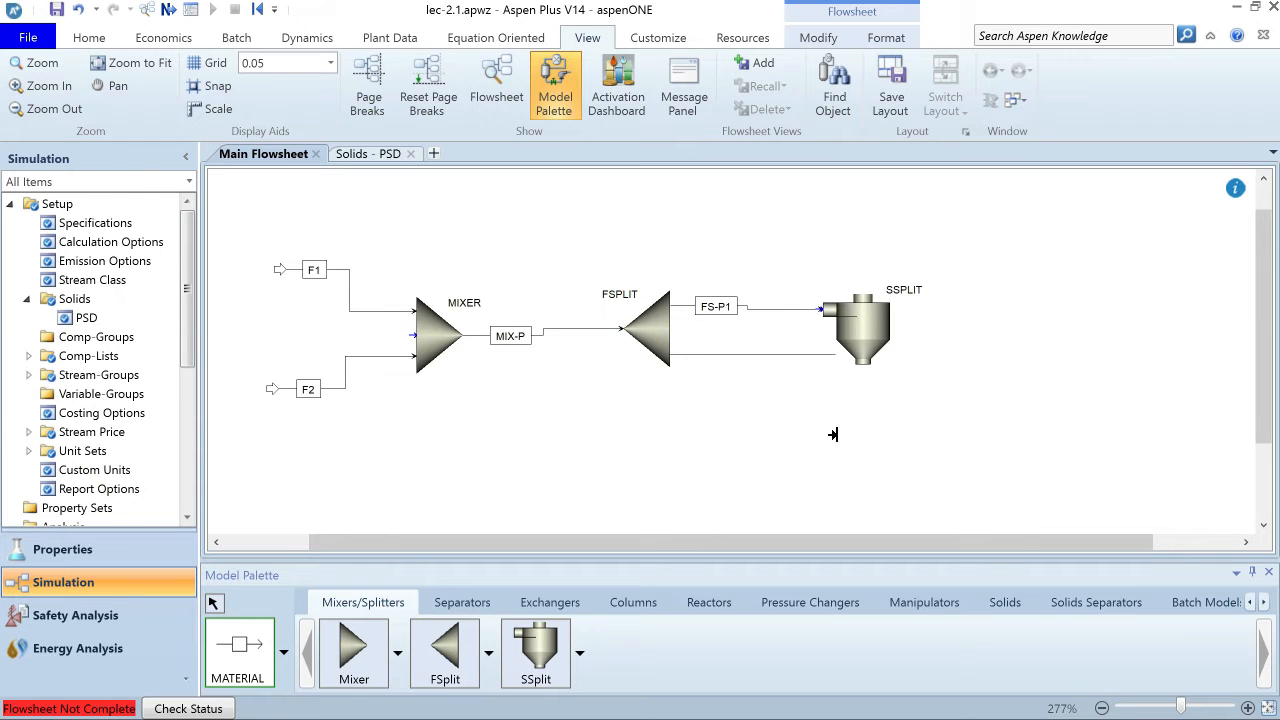
left_click(834, 438)
type("FS-P2")
key("Return")
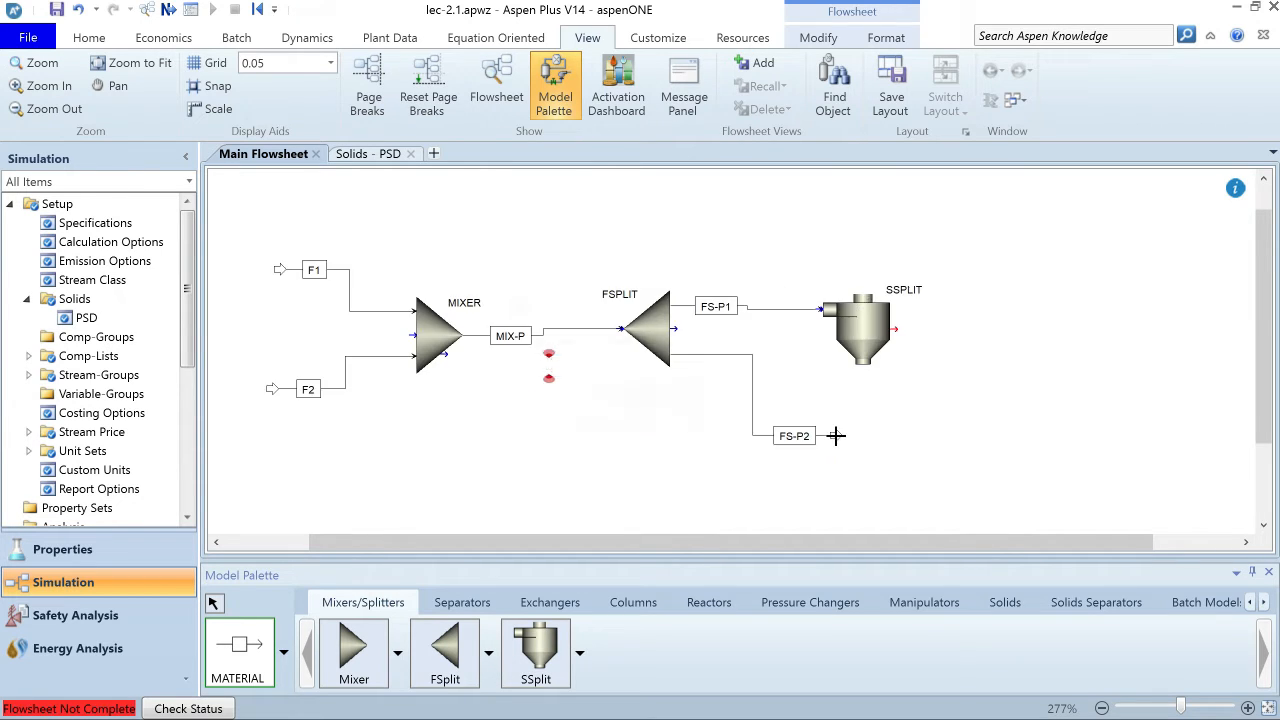
Add material product streams SS-P1 from the top and SS-P2 from the bottom of the SSPLIT block
left_click(865, 290)
left_click(988, 216)
type("SS-P1")
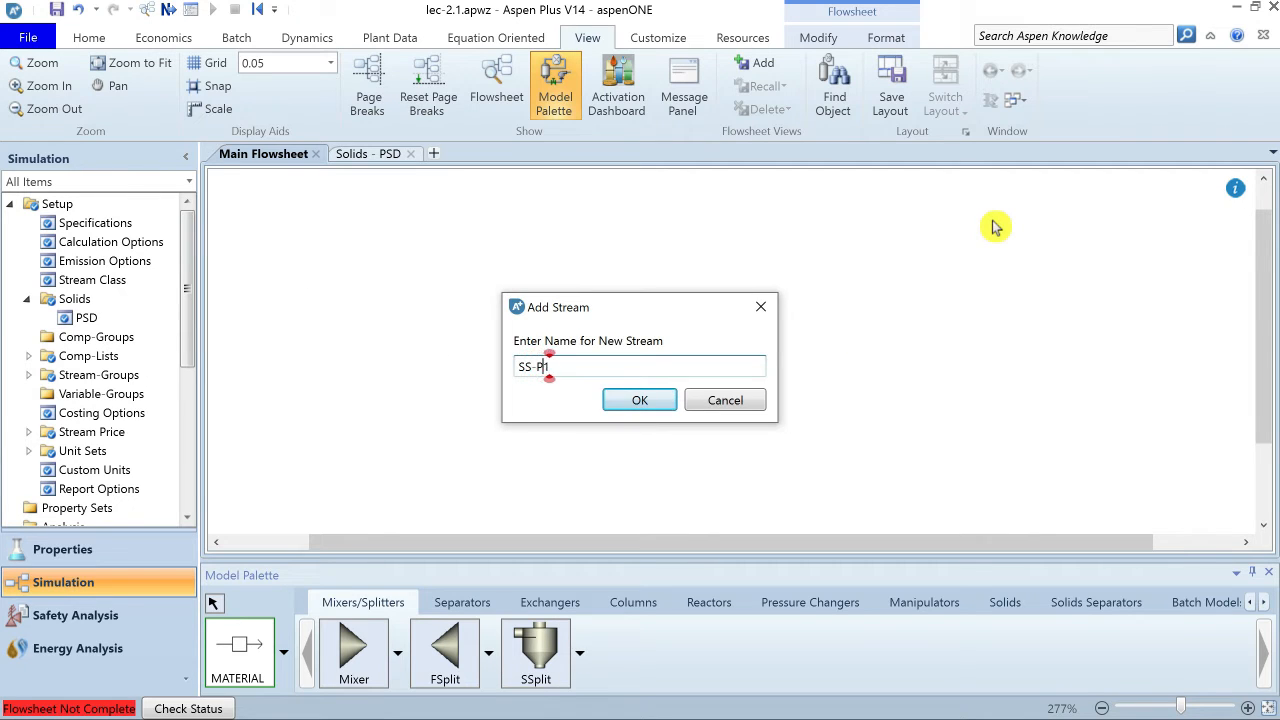
key("Return")
left_click(884, 366)
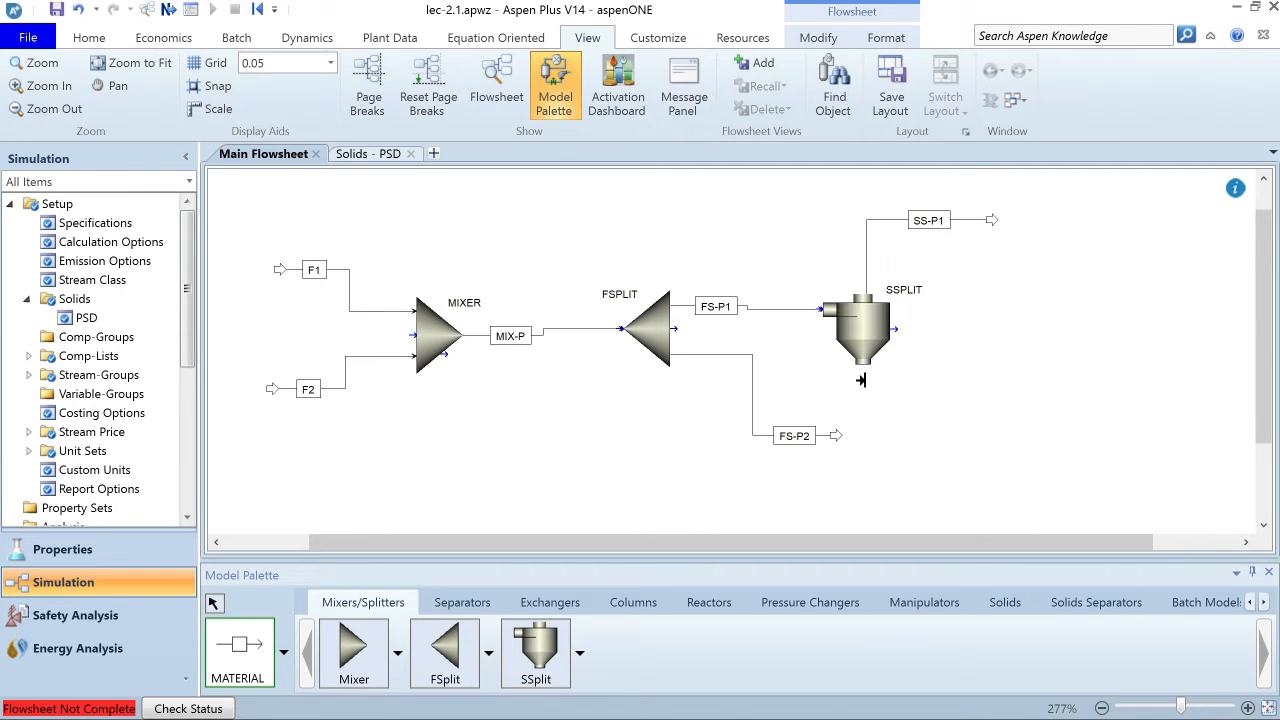
left_click(1041, 438)
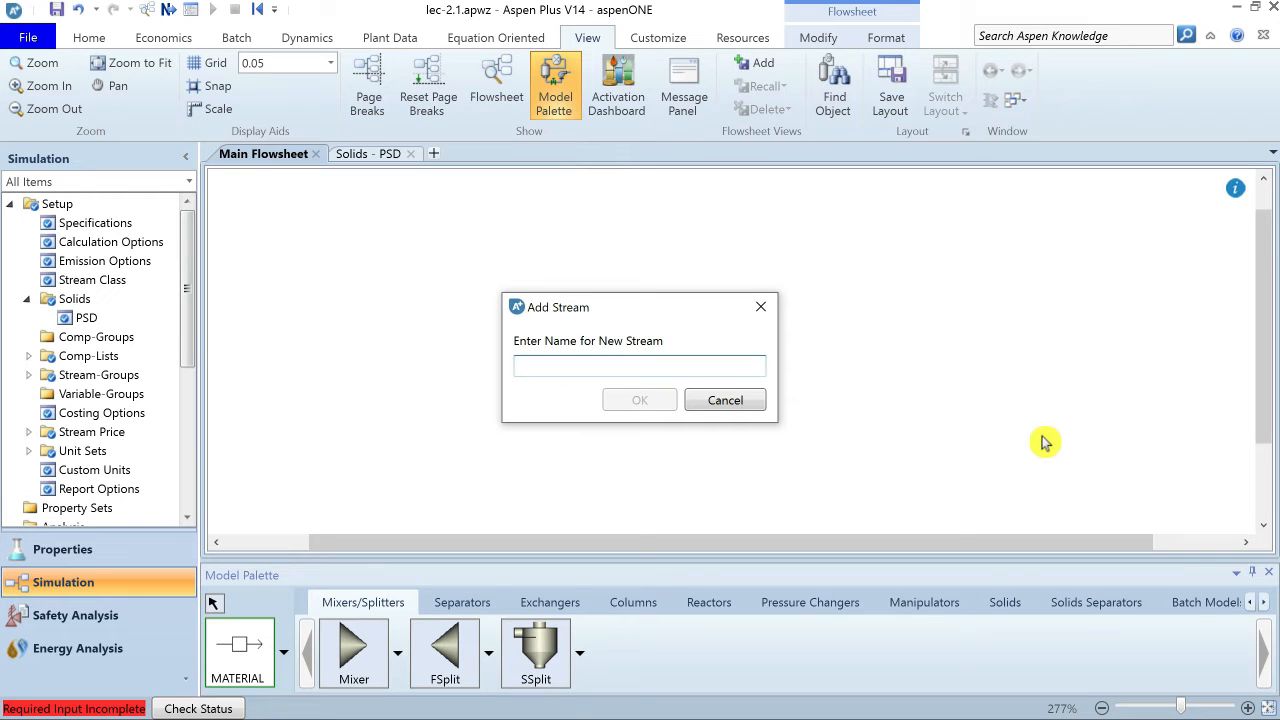
type("SS-P2")
key("Return")
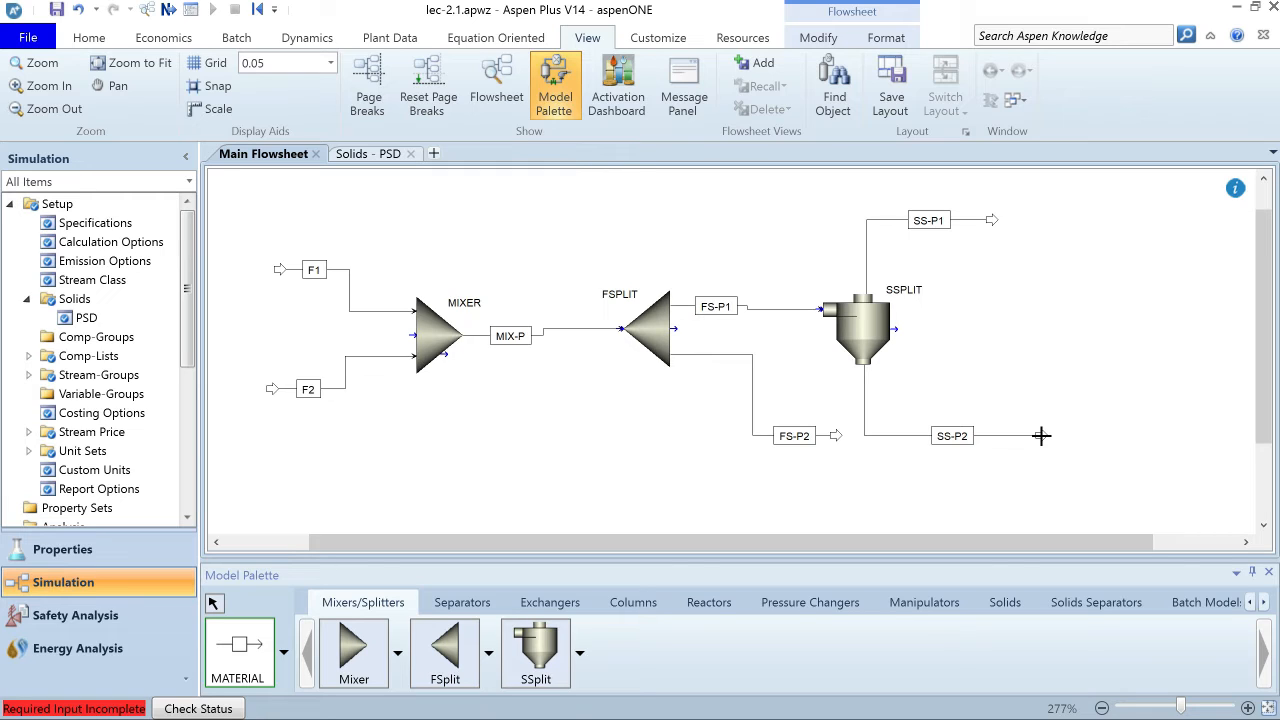
right_click(1041, 438)
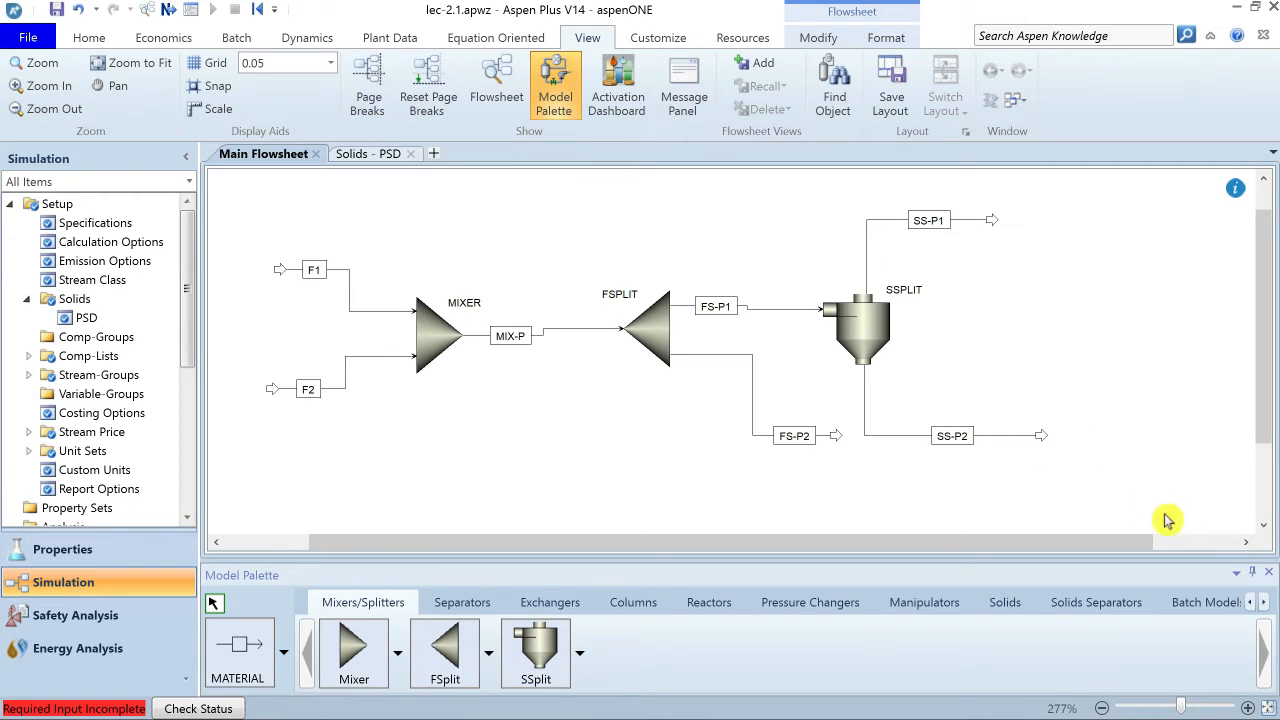
Auto-hide the Model Palette and tidy the whole flowsheet by aligning its blocks and rerouting its streams
left_click(1240, 578)
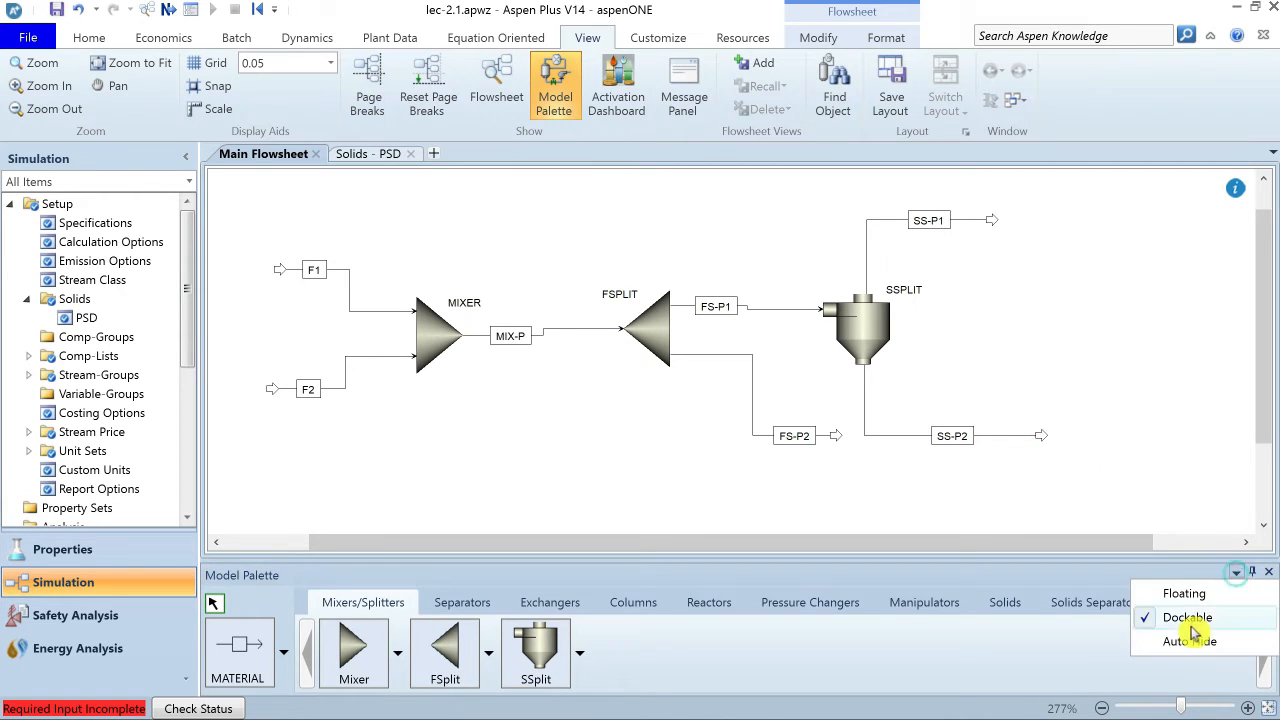
left_click(1150, 638)
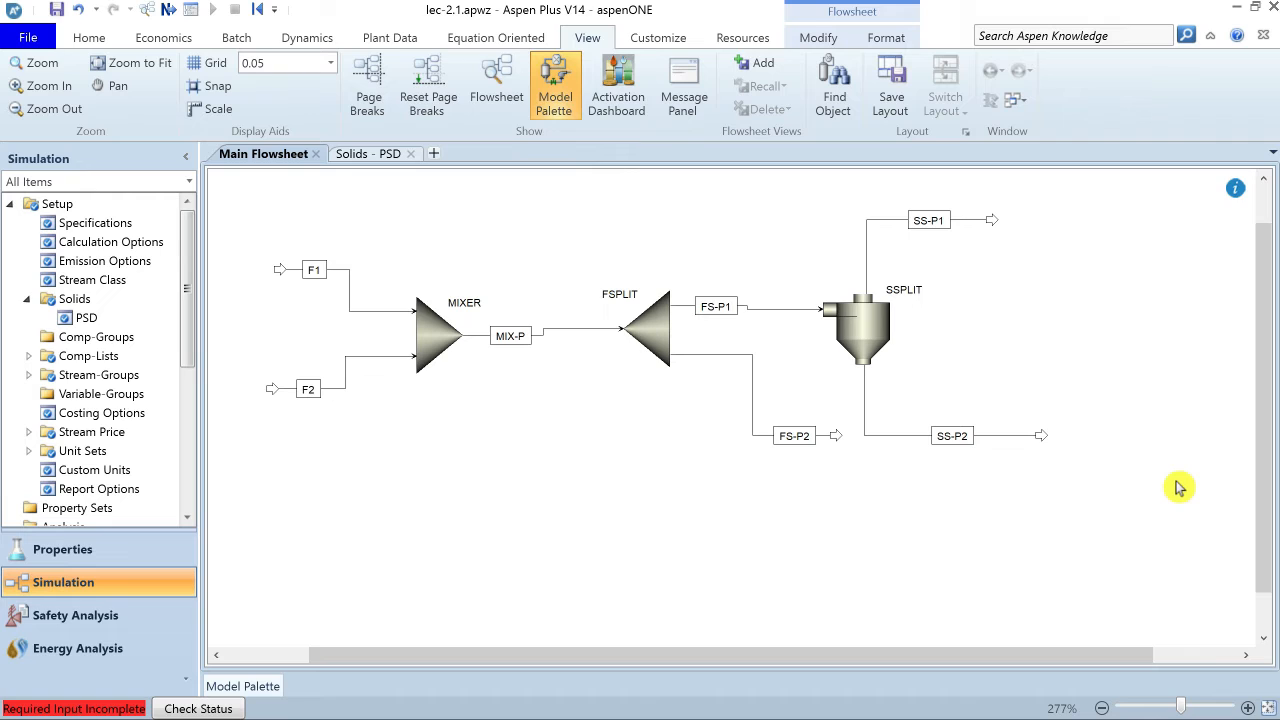
key("ctrl+a")
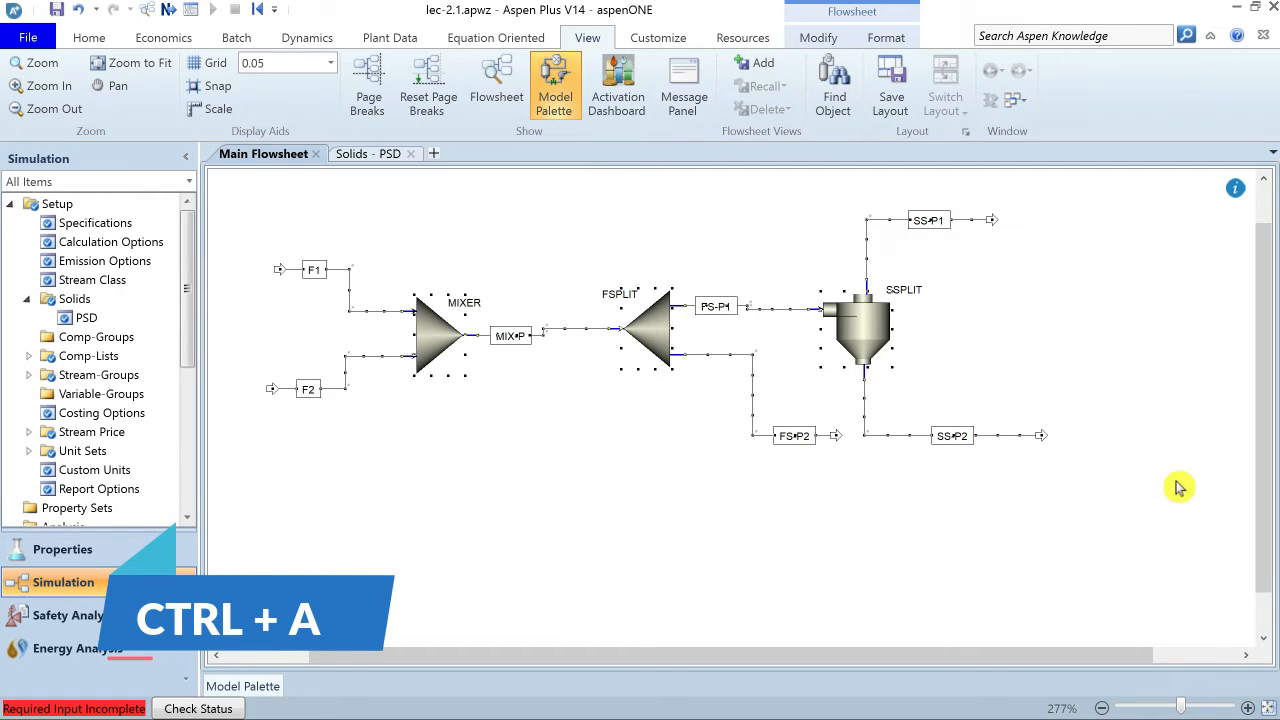
key("ctrl+b")
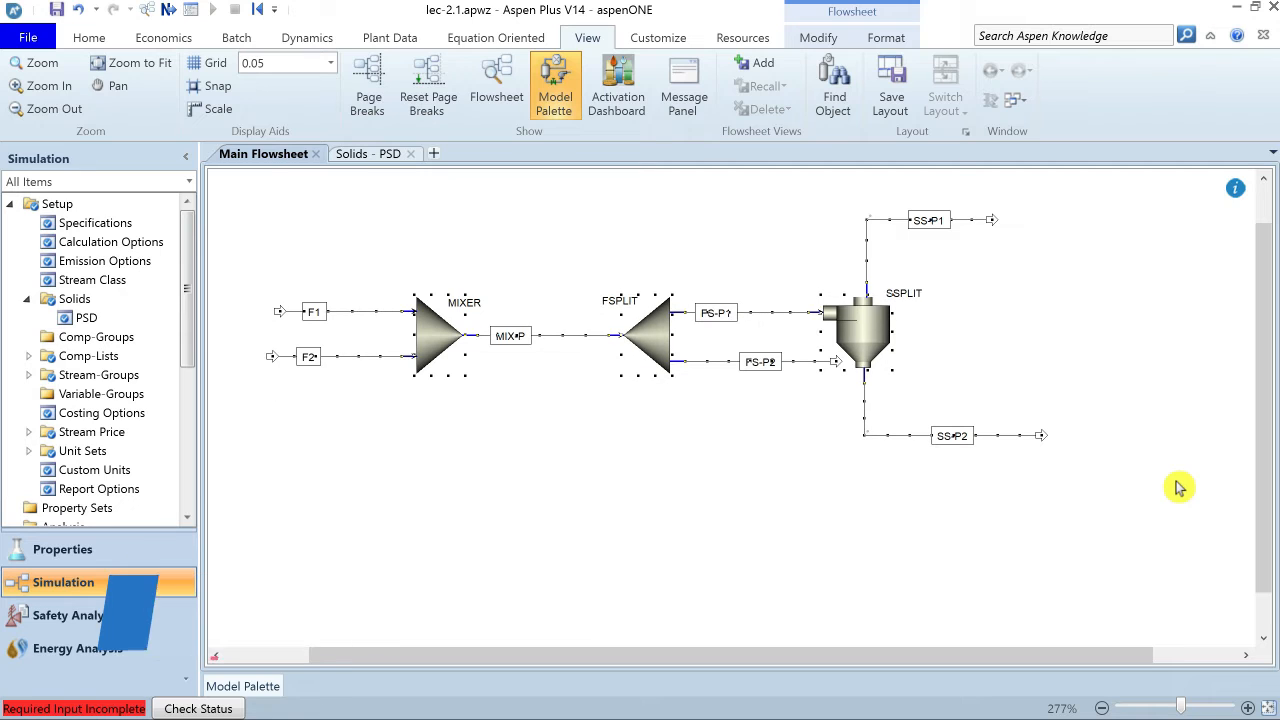
key("ctrl+j")
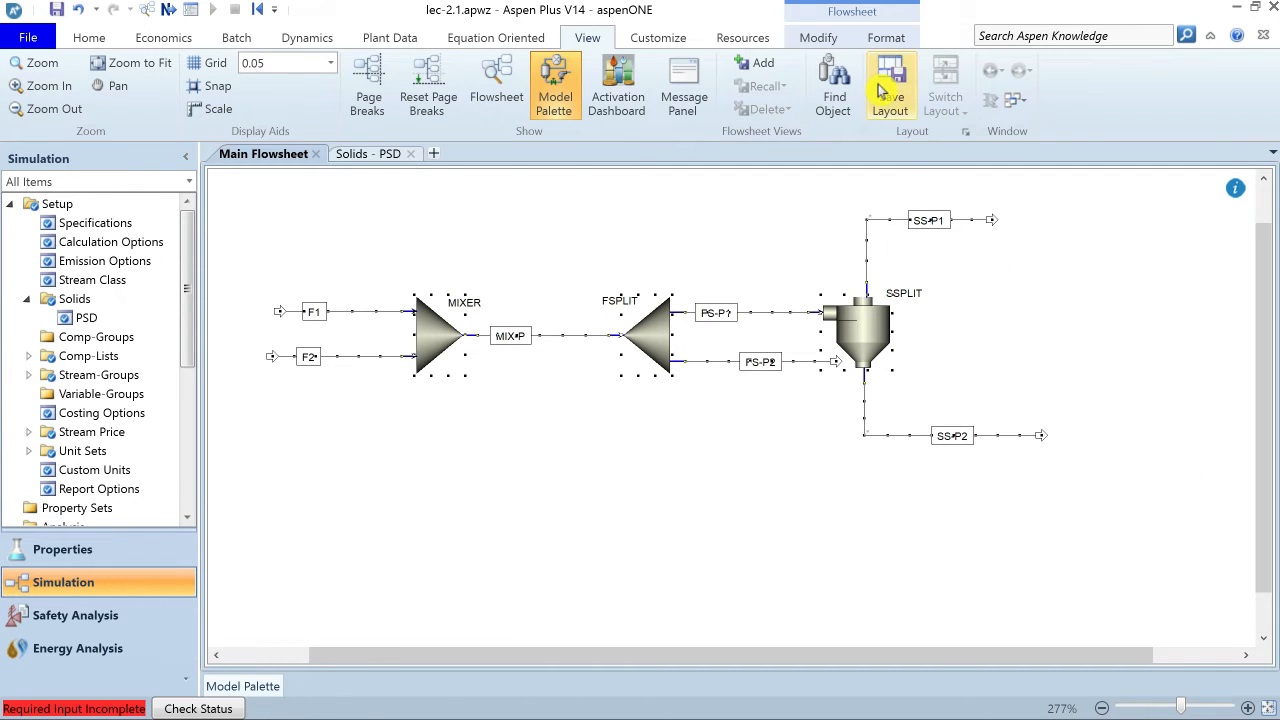
left_click(820, 42)
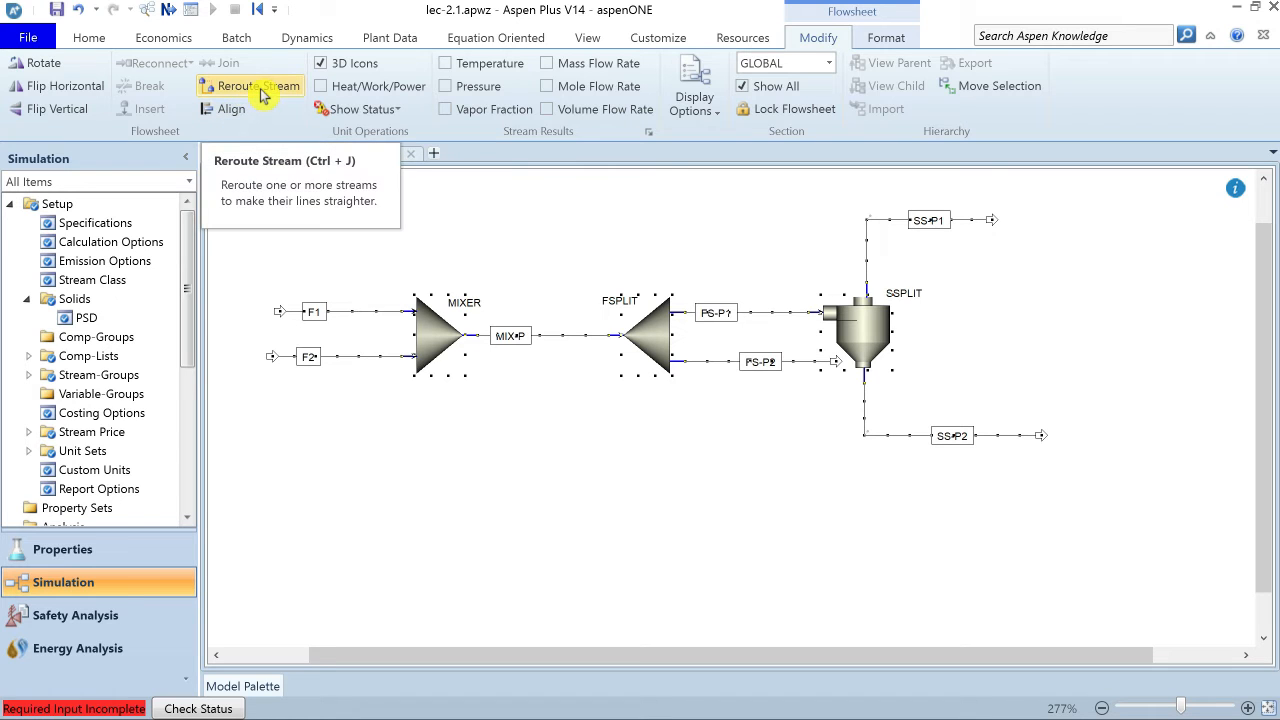
left_click(493, 319)
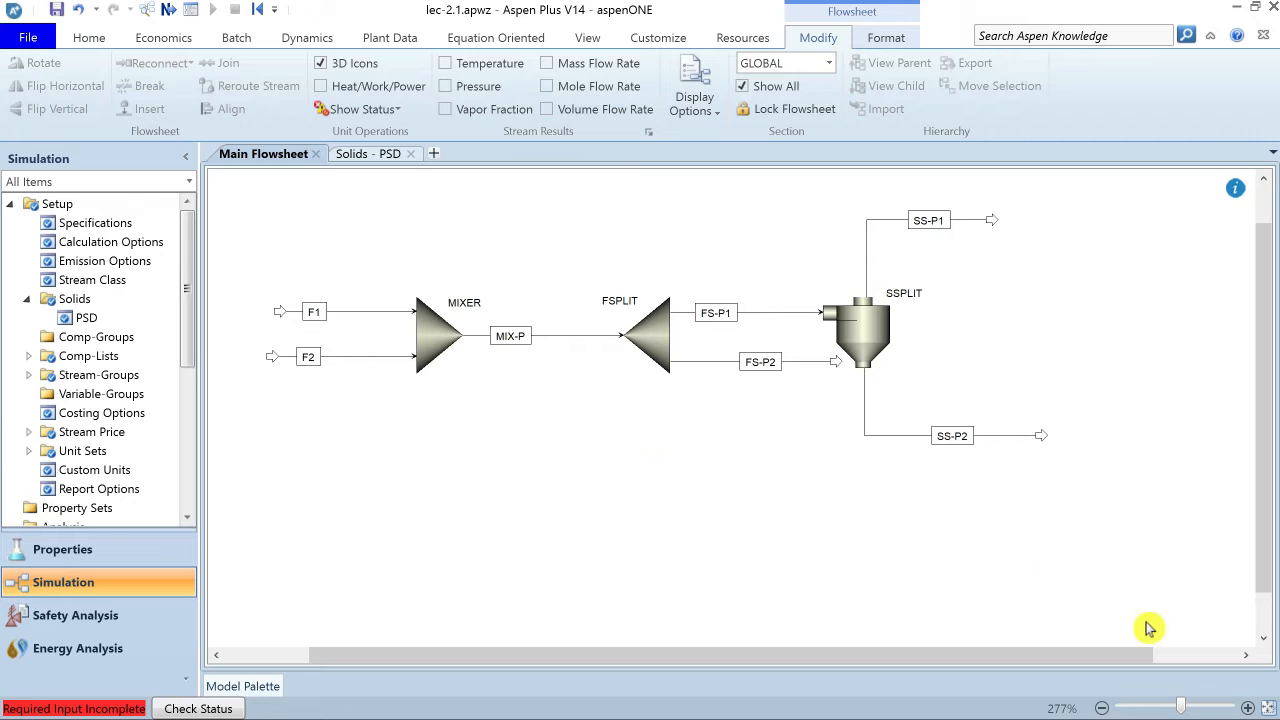
Fit the flowsheet in view, list the simulation's streams and blocks, and open the input form of feed stream F1
left_click(1268, 708)
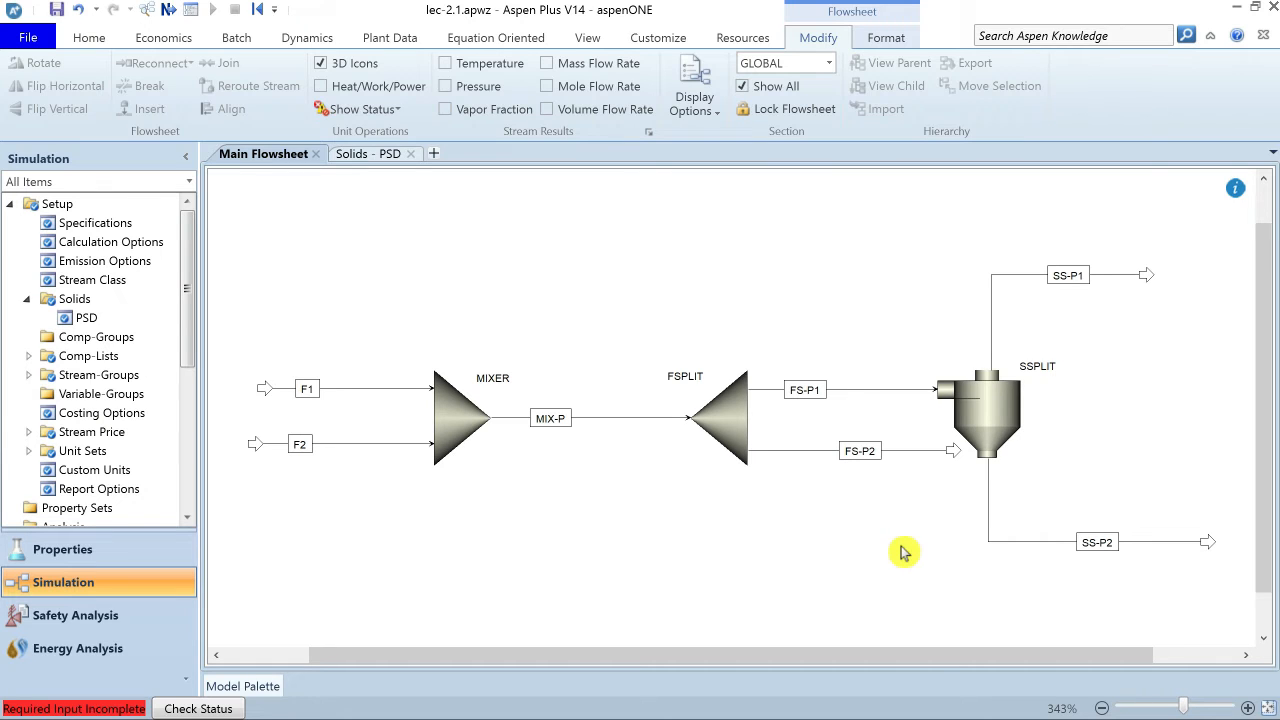
left_click(27, 299)
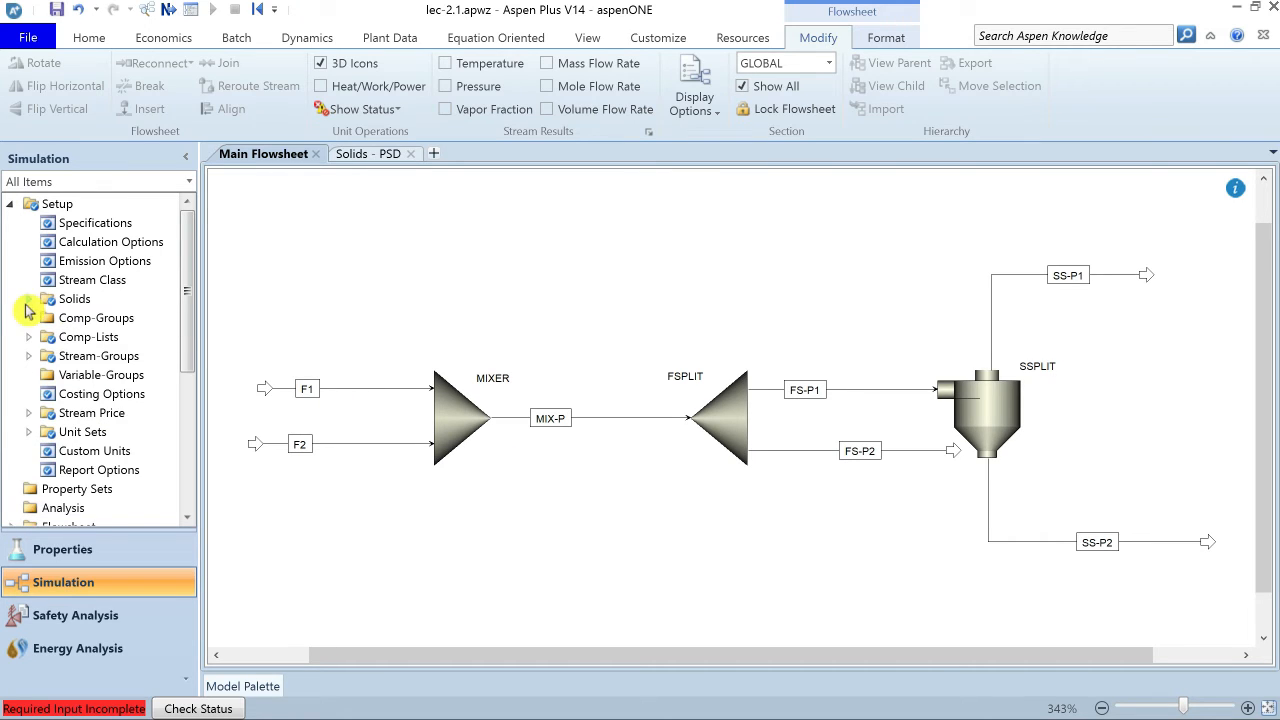
left_click(10, 203)
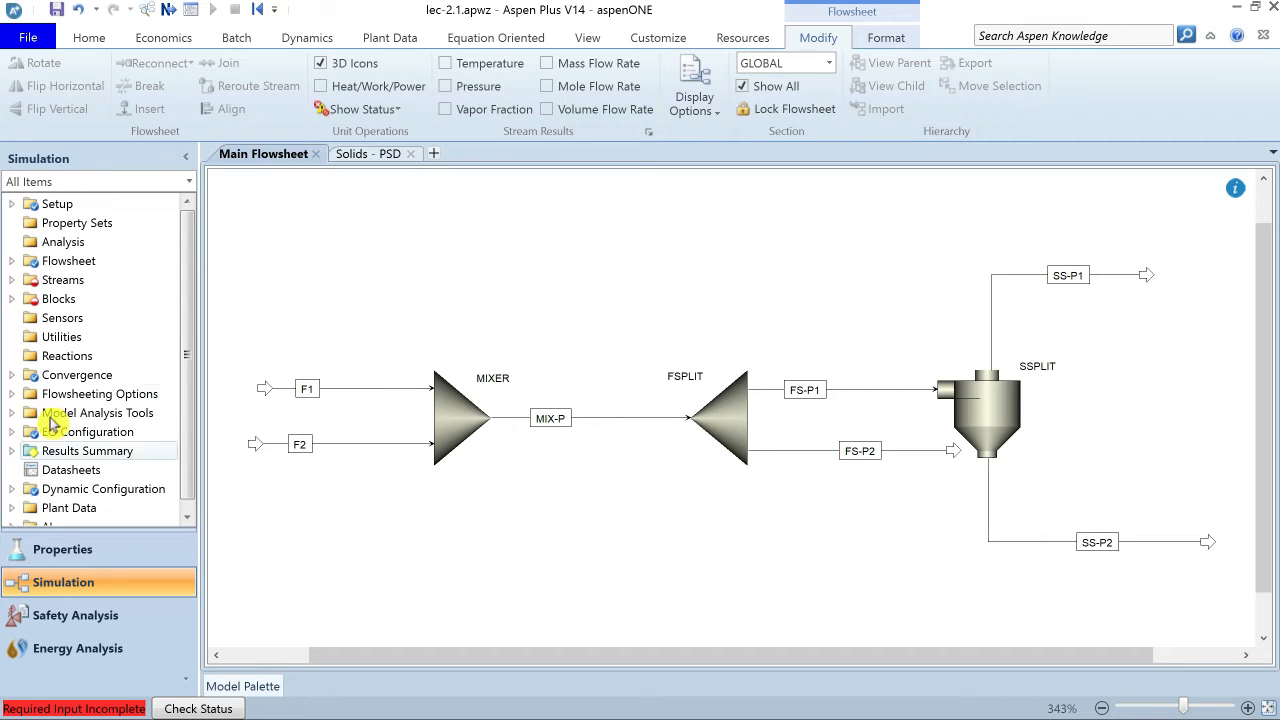
left_click(11, 280)
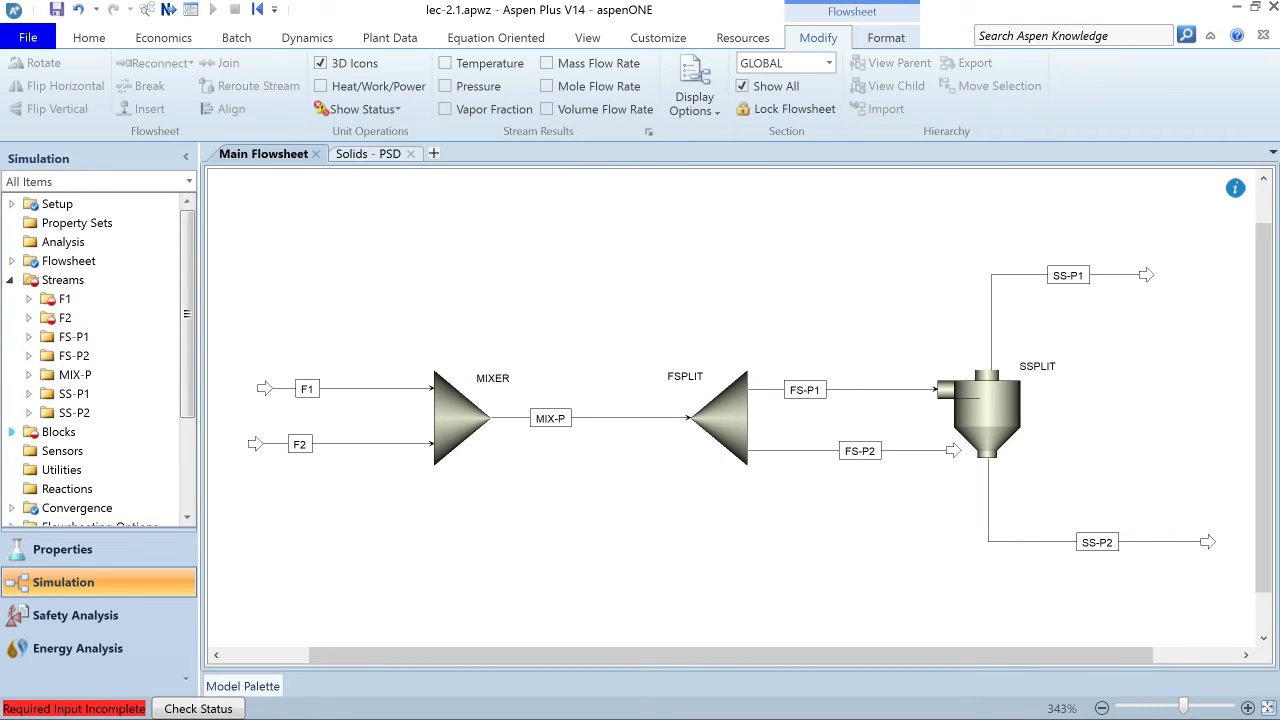
left_click(11, 432)
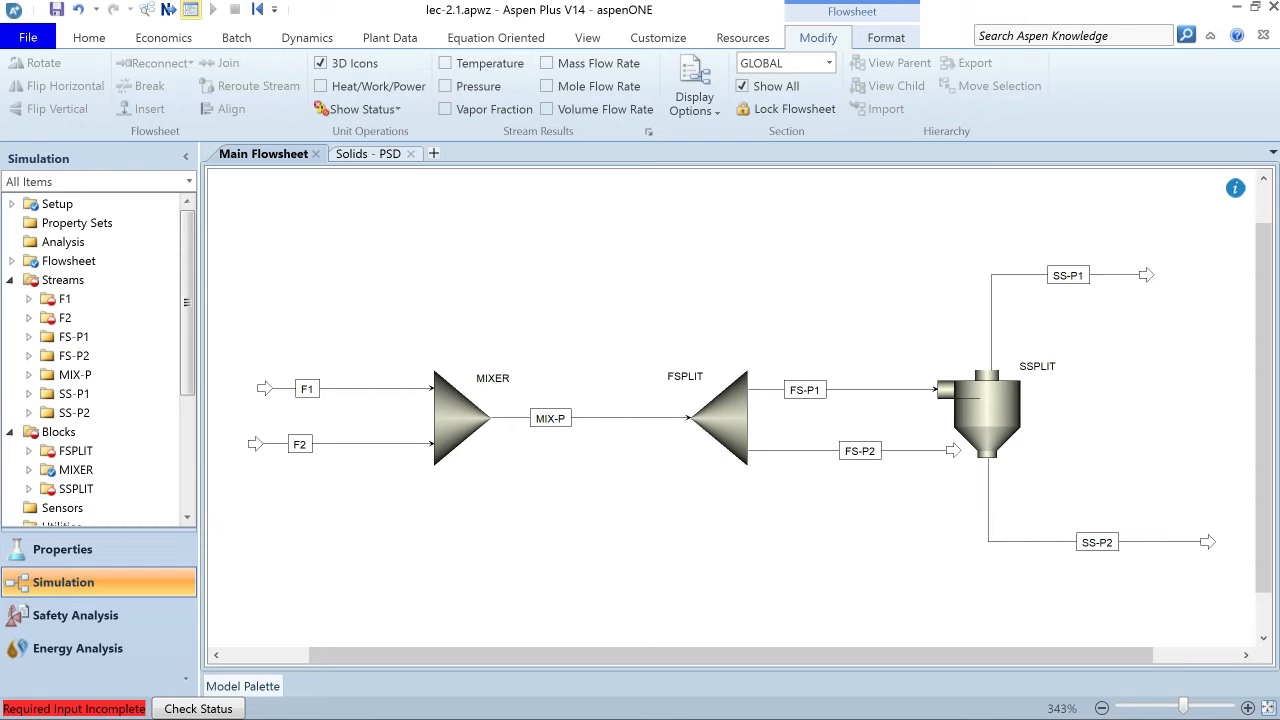
left_click(167, 20)
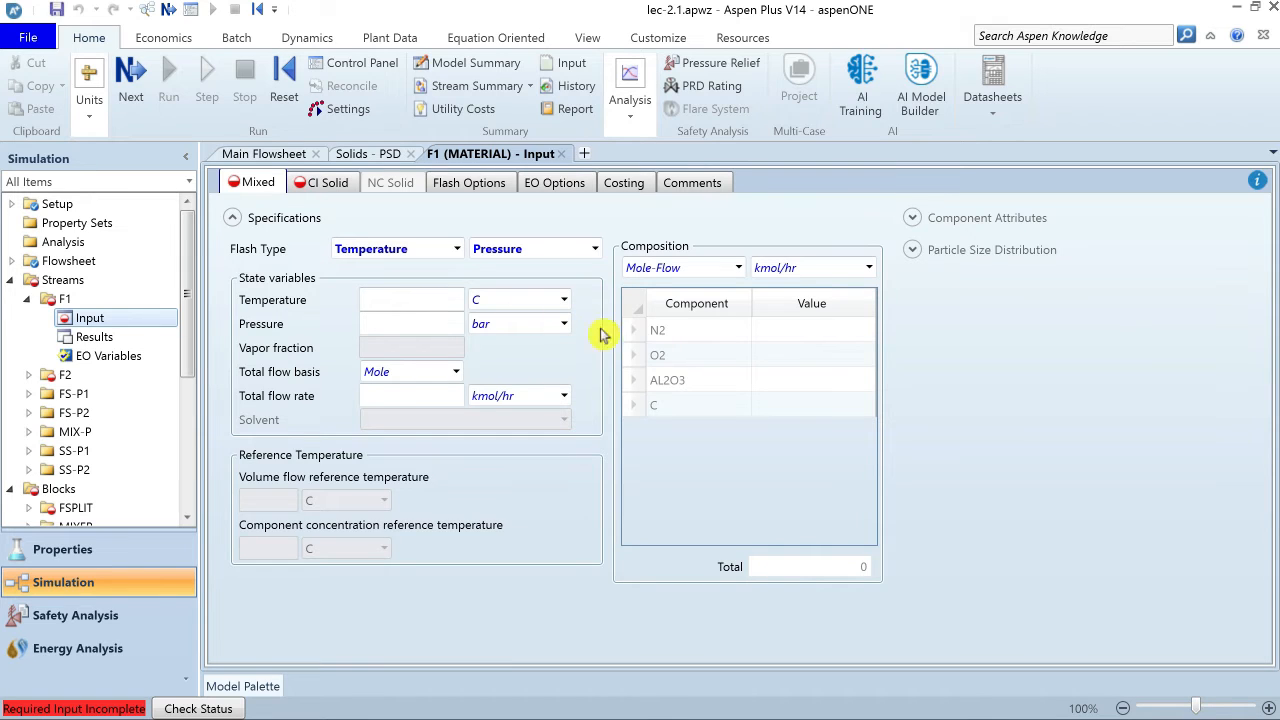
Specify F1's mixed substream with the Temperature and Pressure flash type at 25 C and 1 bar
left_click(785, 337)
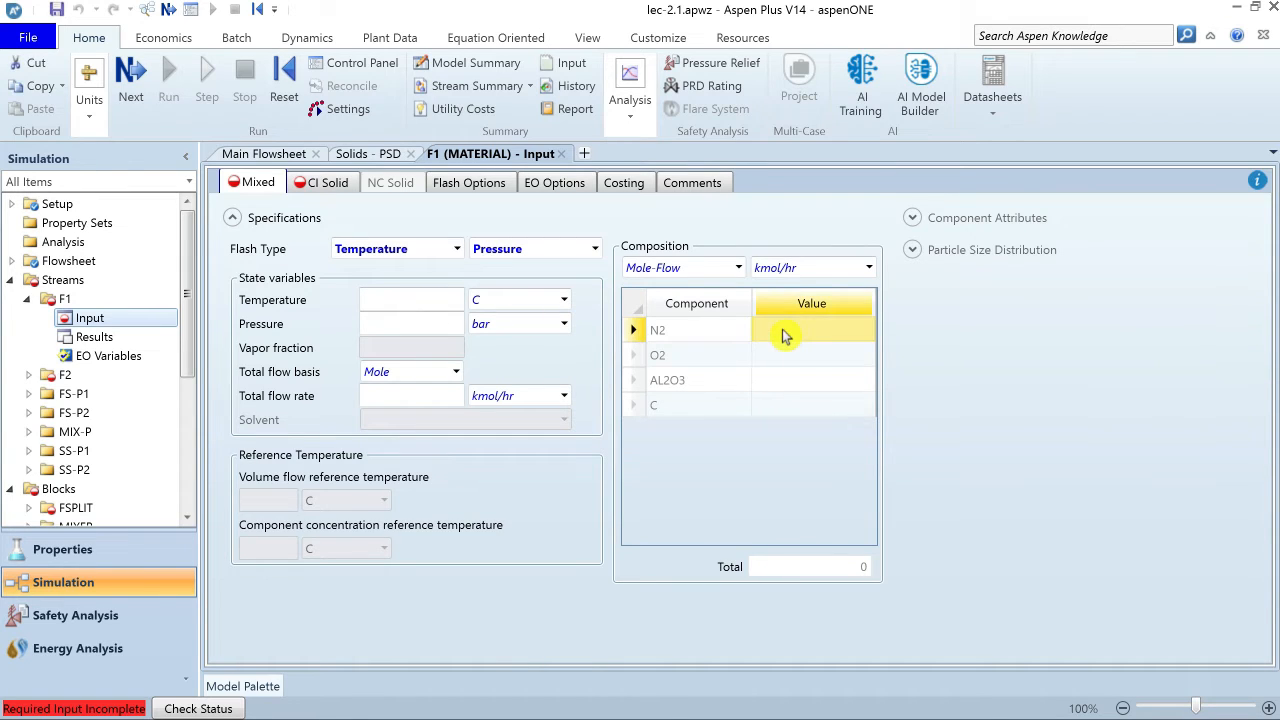
left_click(430, 396)
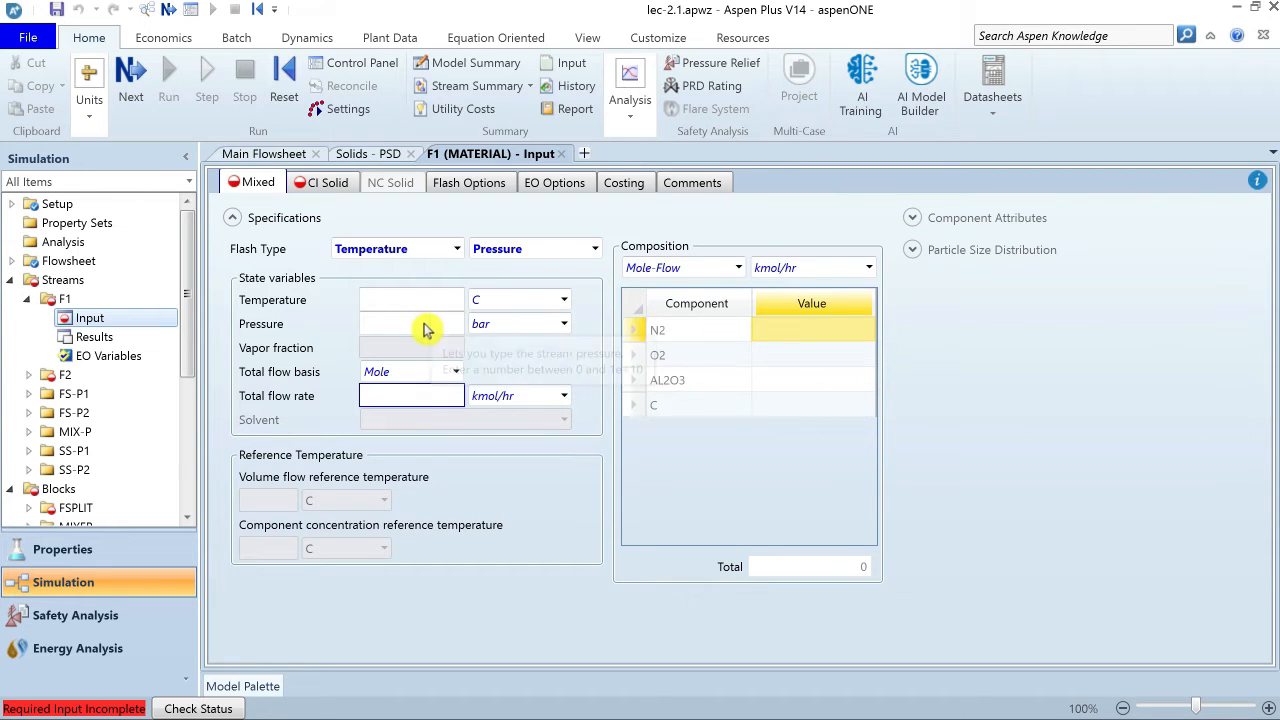
left_click(457, 249)
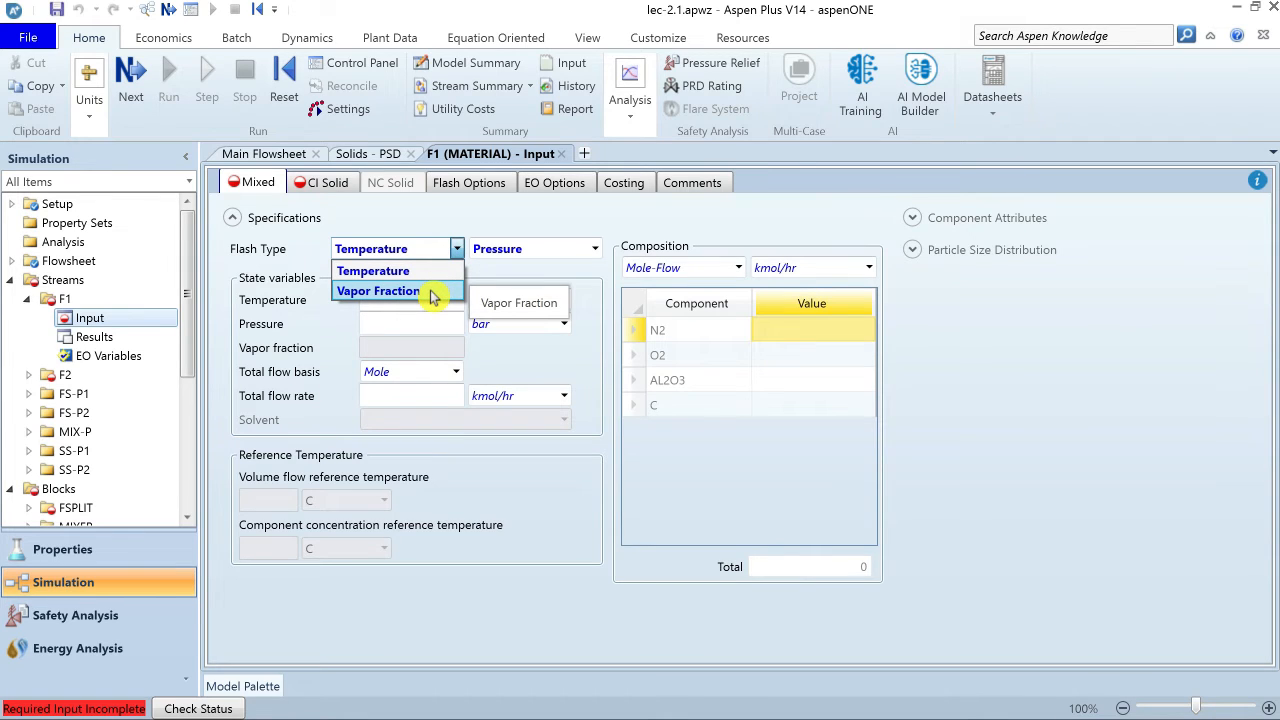
left_click(414, 274)
left_click(418, 300)
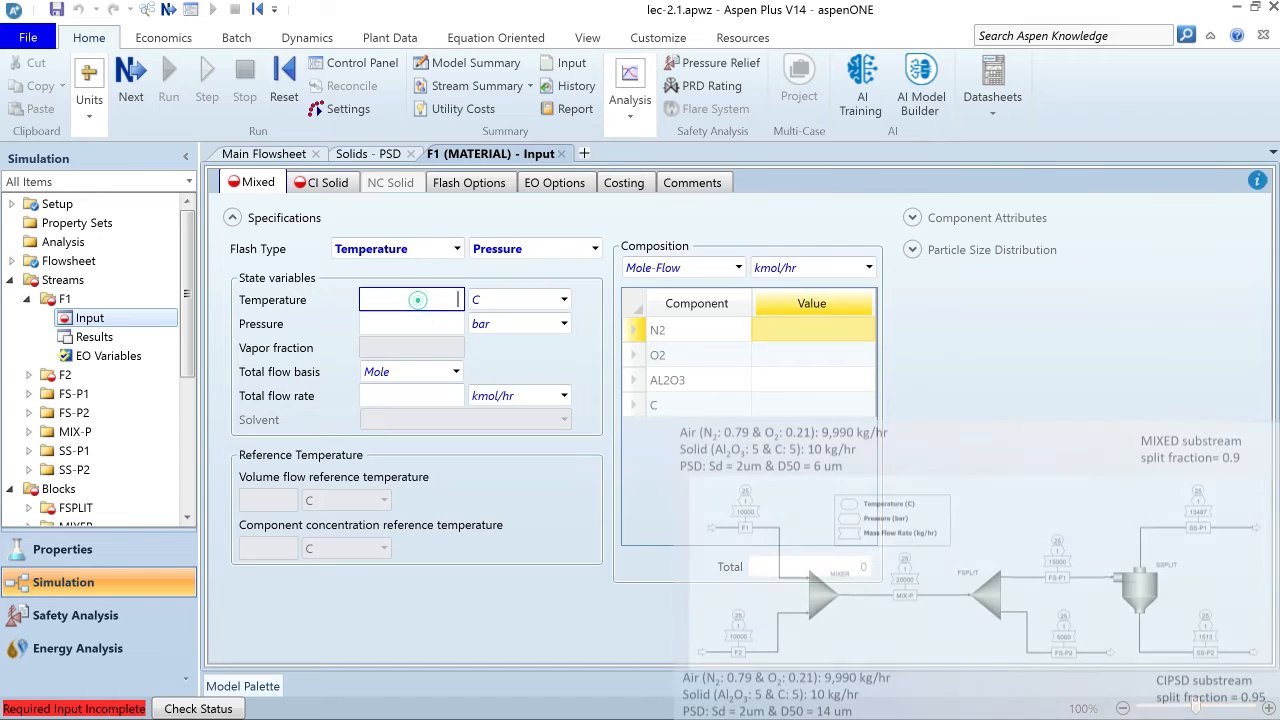
type("25")
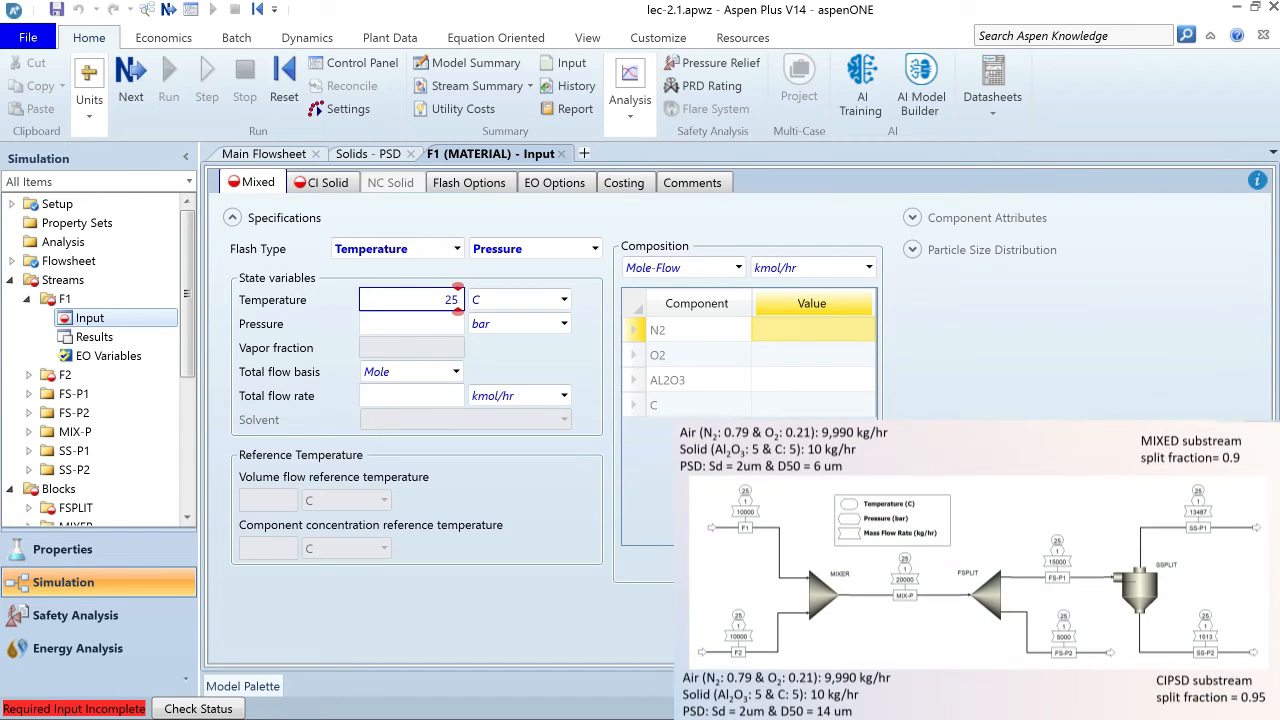
left_click(415, 323)
type("1")
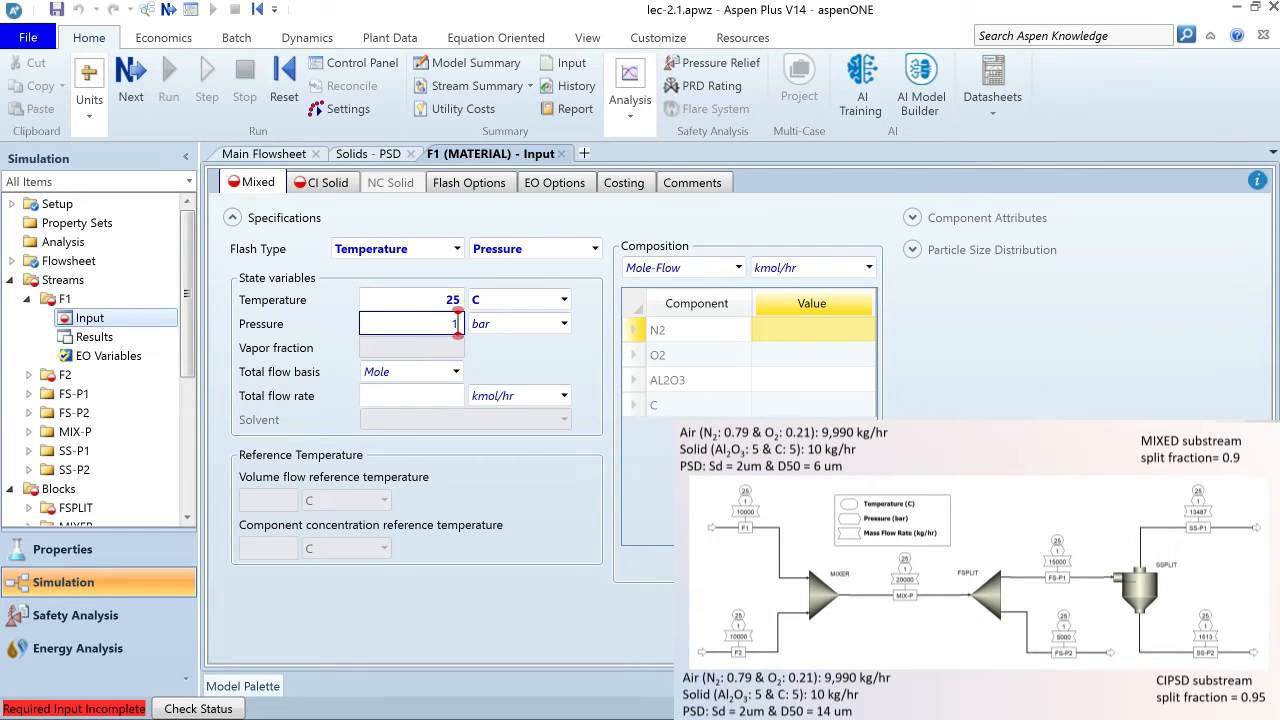
Set the total flow of F1's mixed substream to 9990 kg/hr on a mass basis
left_click(420, 398)
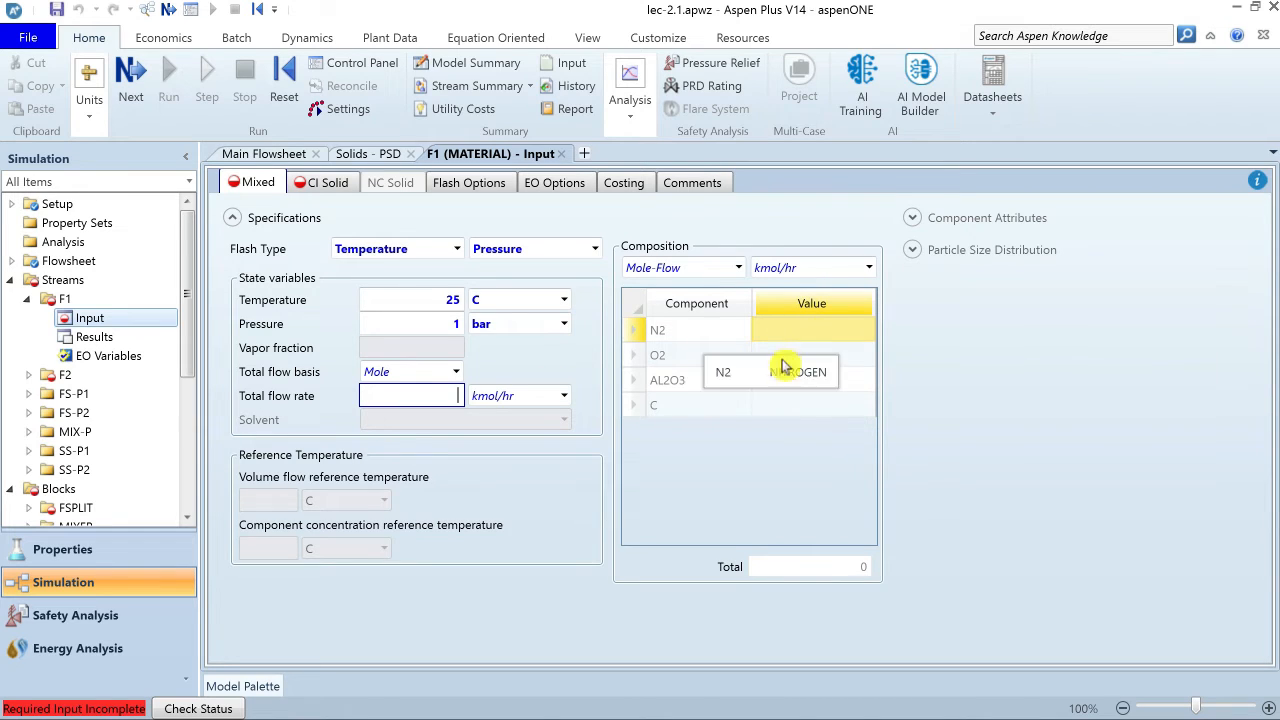
left_click(324, 184)
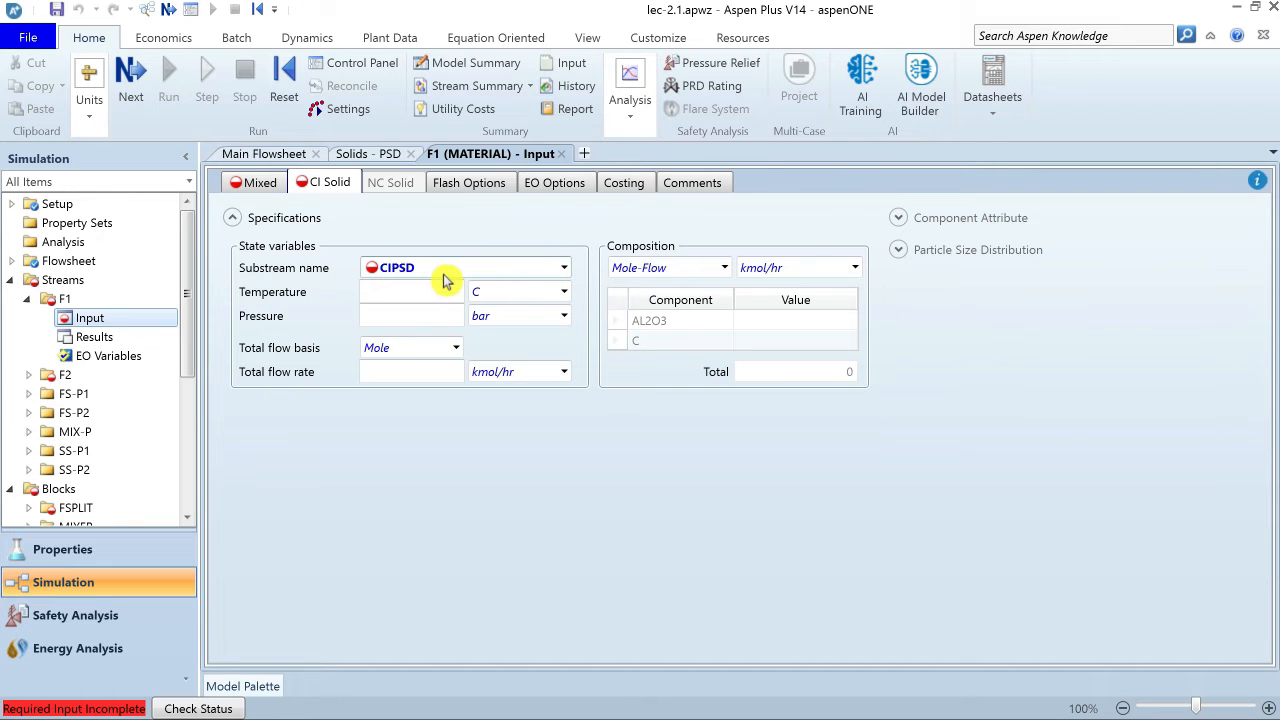
left_click(258, 186)
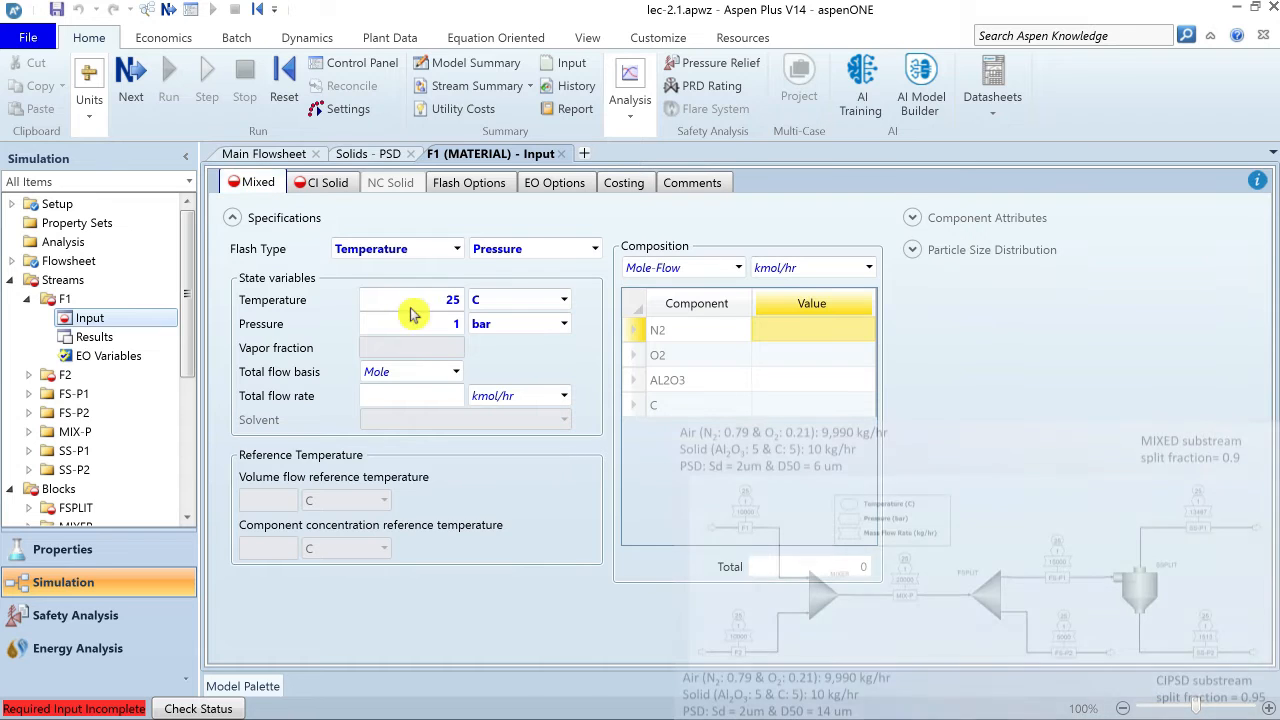
left_click(457, 373)
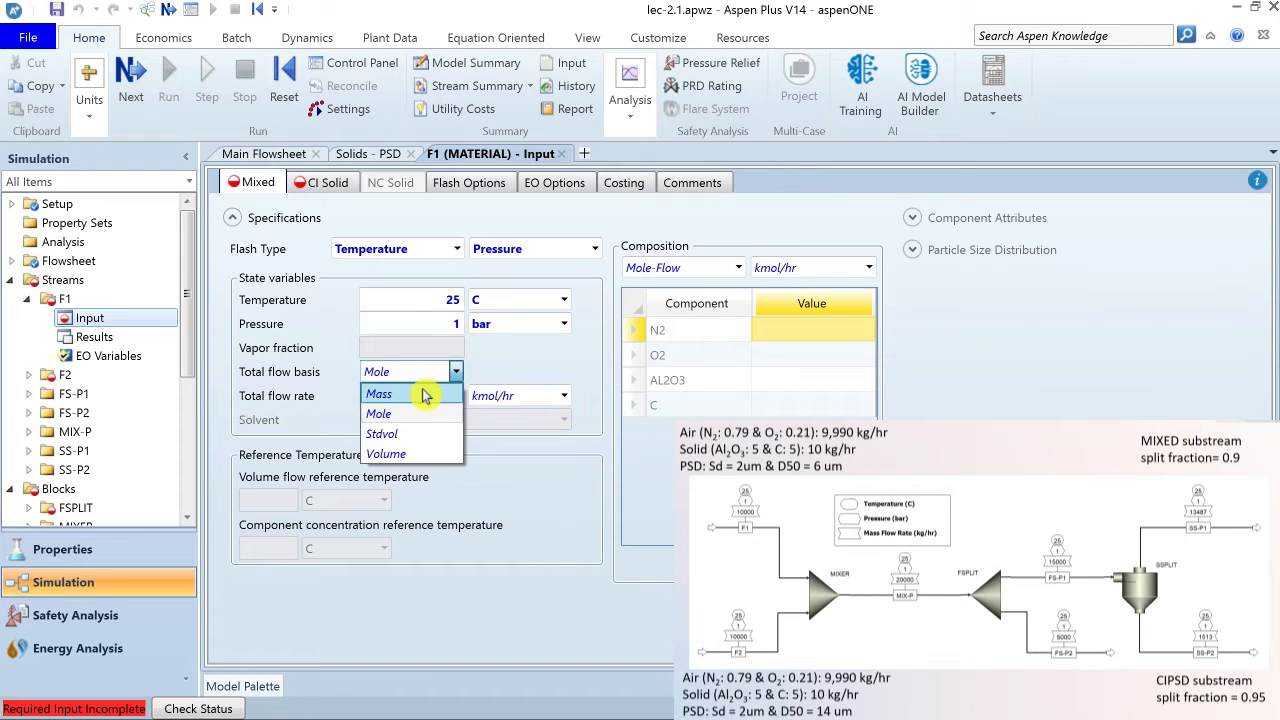
left_click(430, 394)
left_click(410, 396)
type("99")
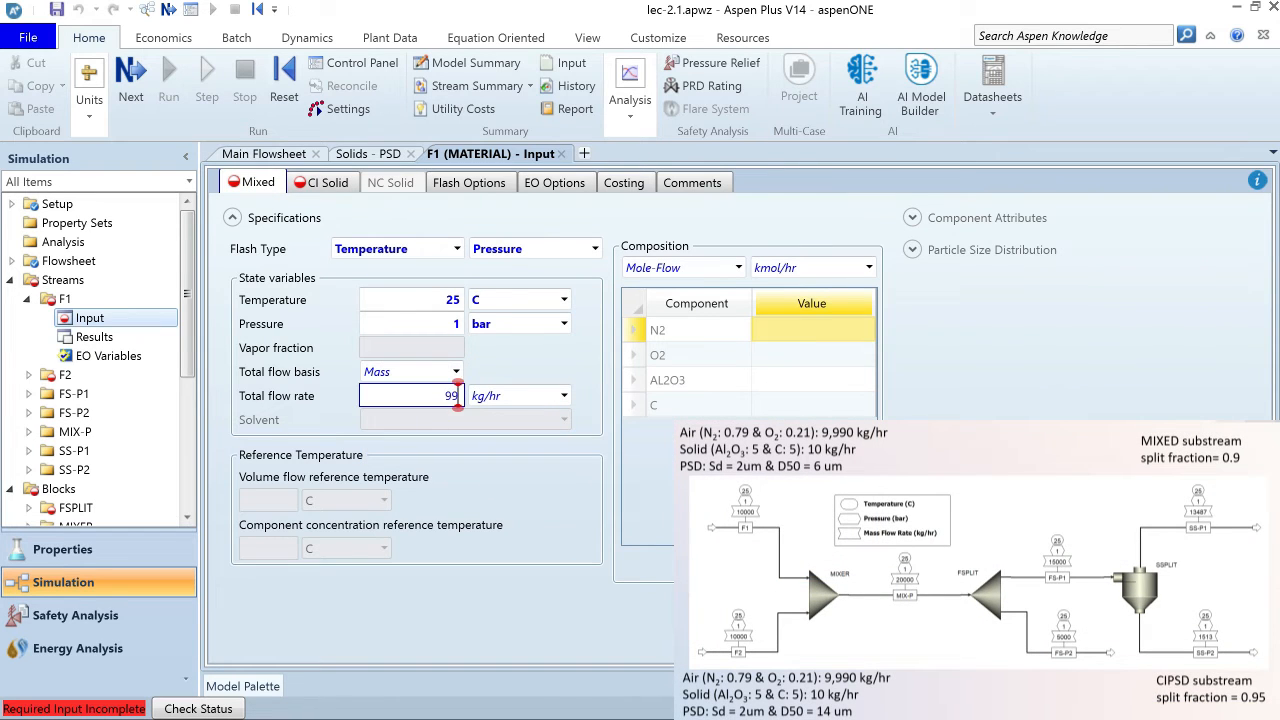
type("90")
key("Return")
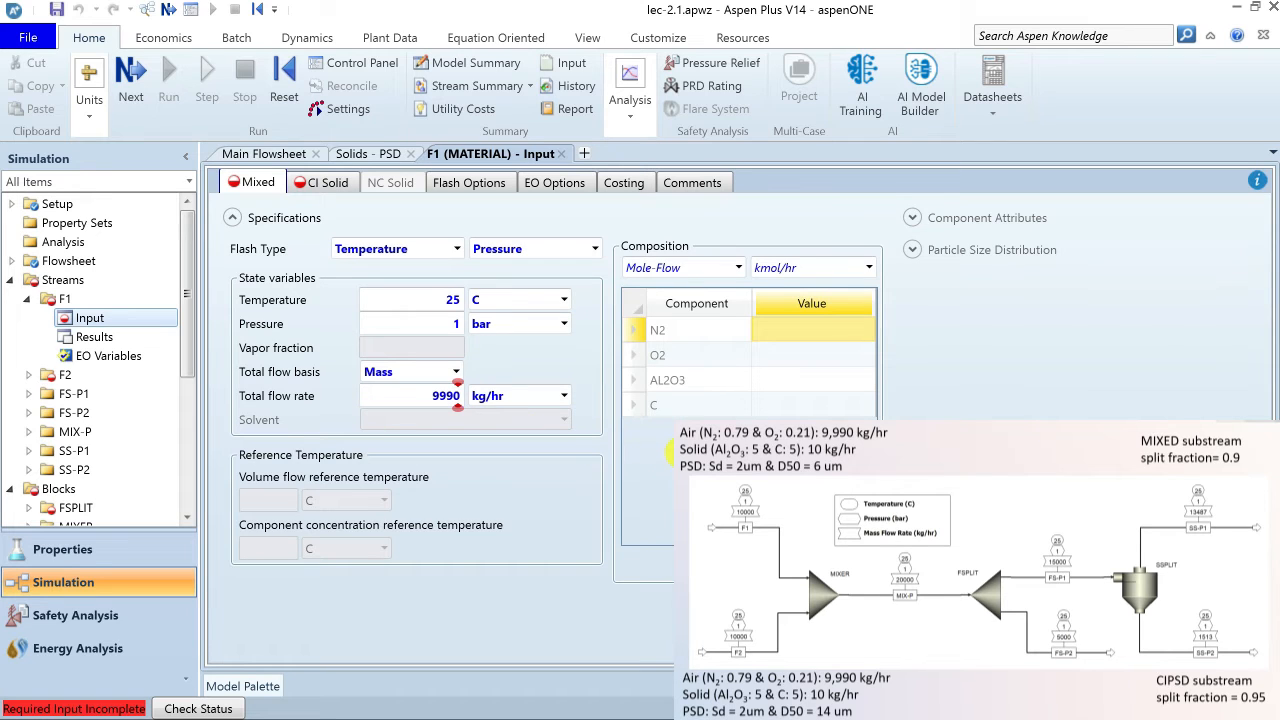
Define F1's mixed composition as mole fractions of 0.79 for N2 and 0.21 for O2
left_click(739, 268)
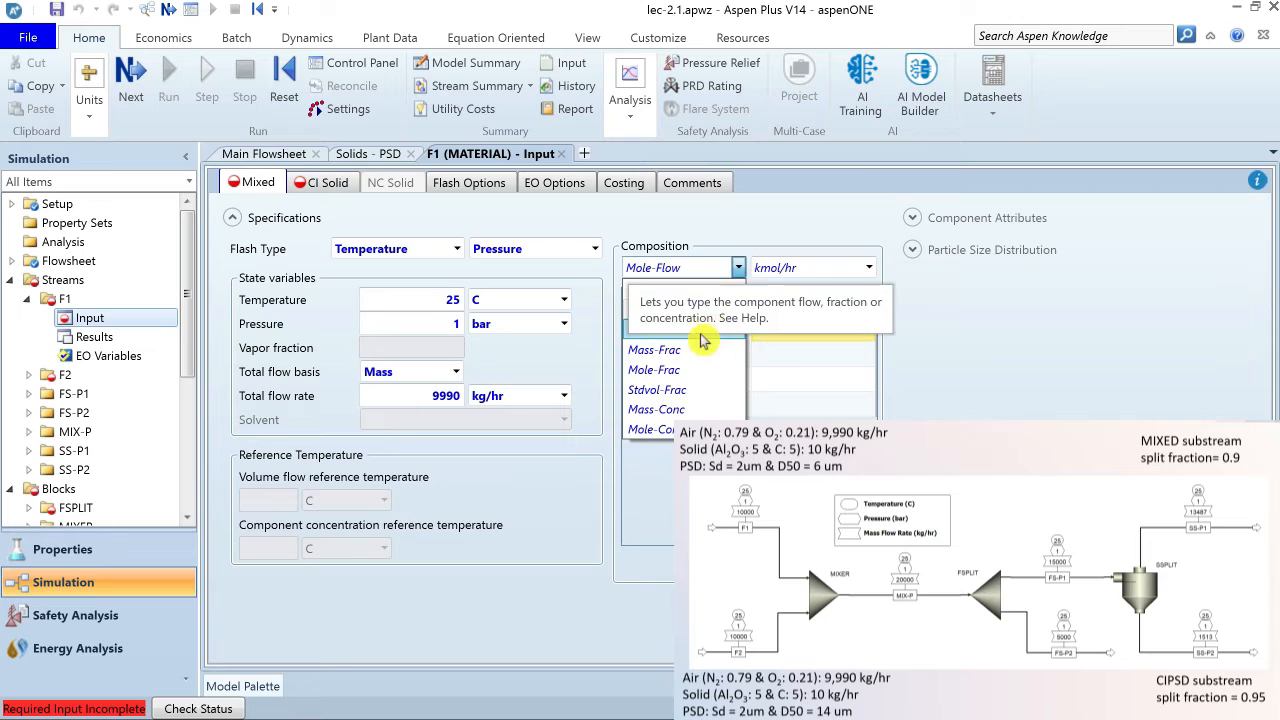
left_click(678, 372)
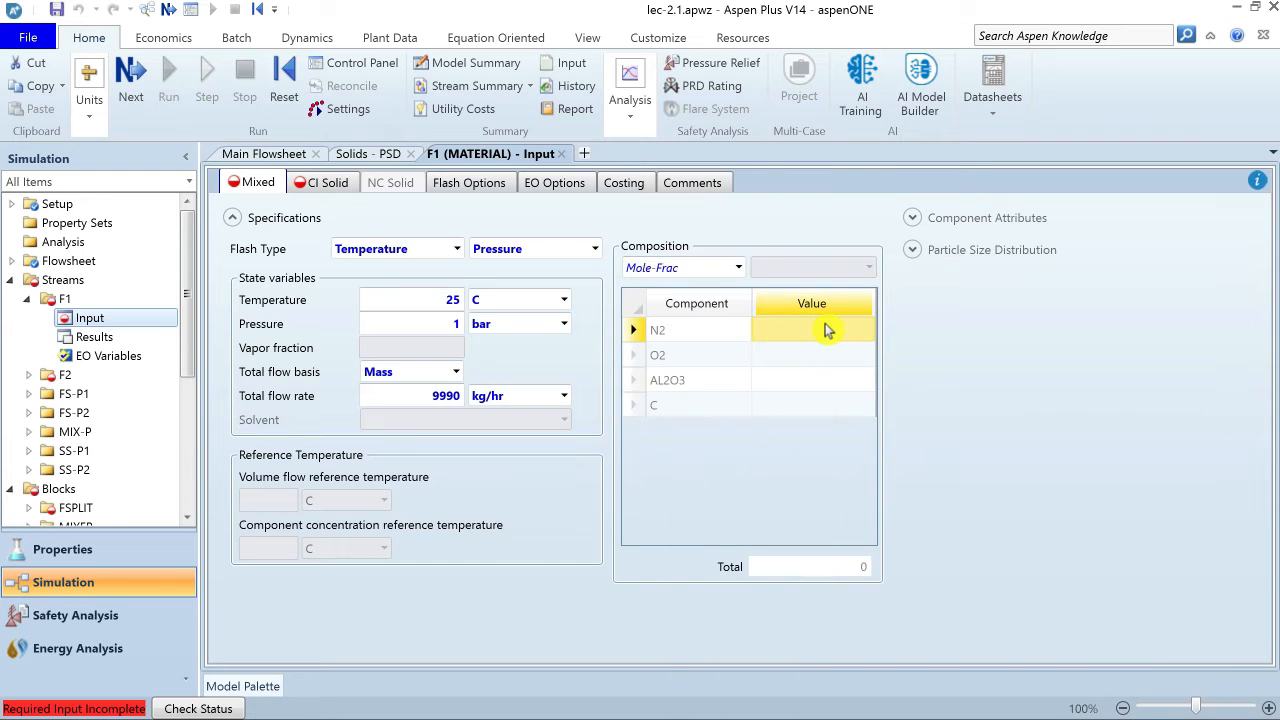
left_click(826, 330)
type("0")
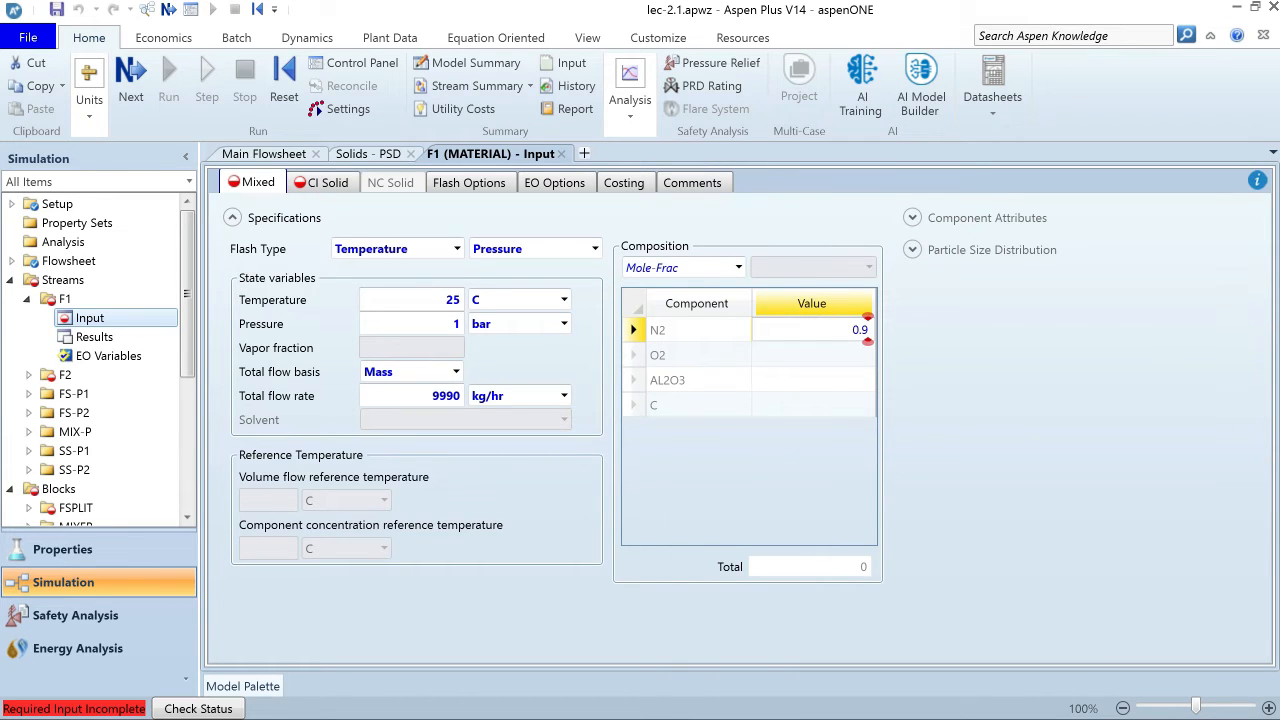
type(".79")
key("Return")
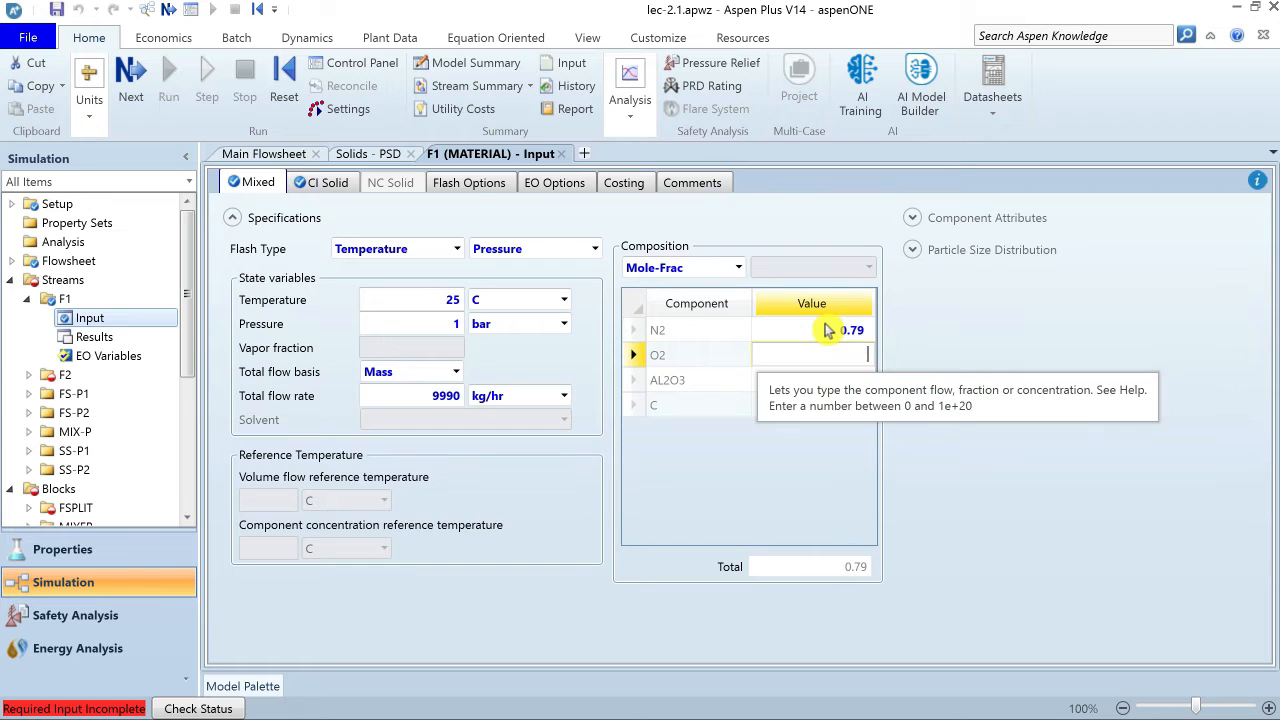
type("0.21")
key("Return")
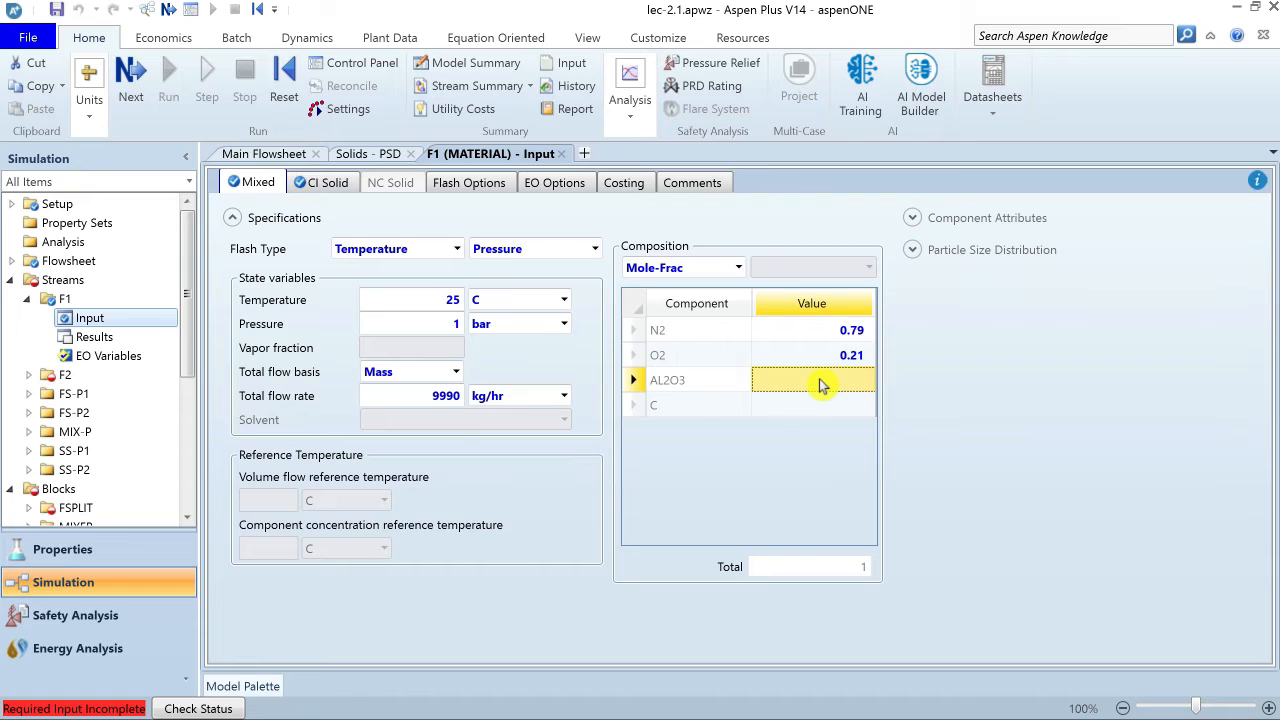
Set F1's CIPSD solid substream to a temperature of 25 C and a pressure of 1 bar
left_click(324, 186)
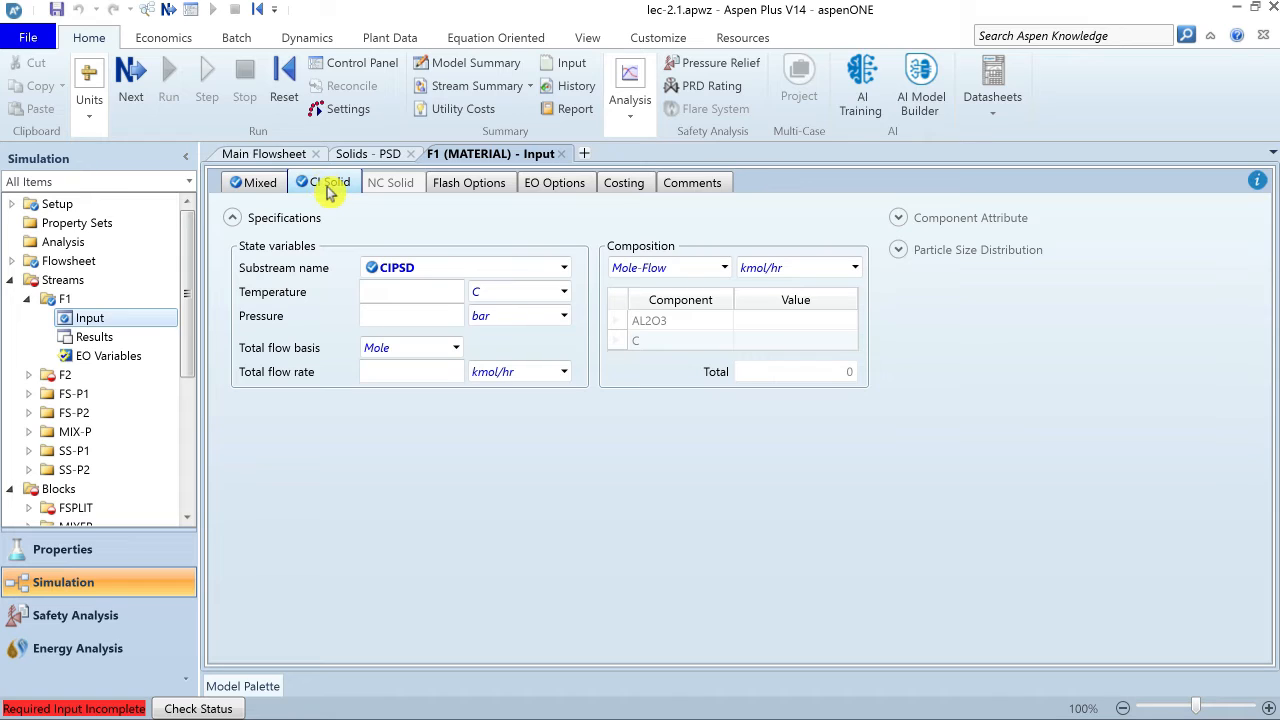
left_click(418, 291)
type("25")
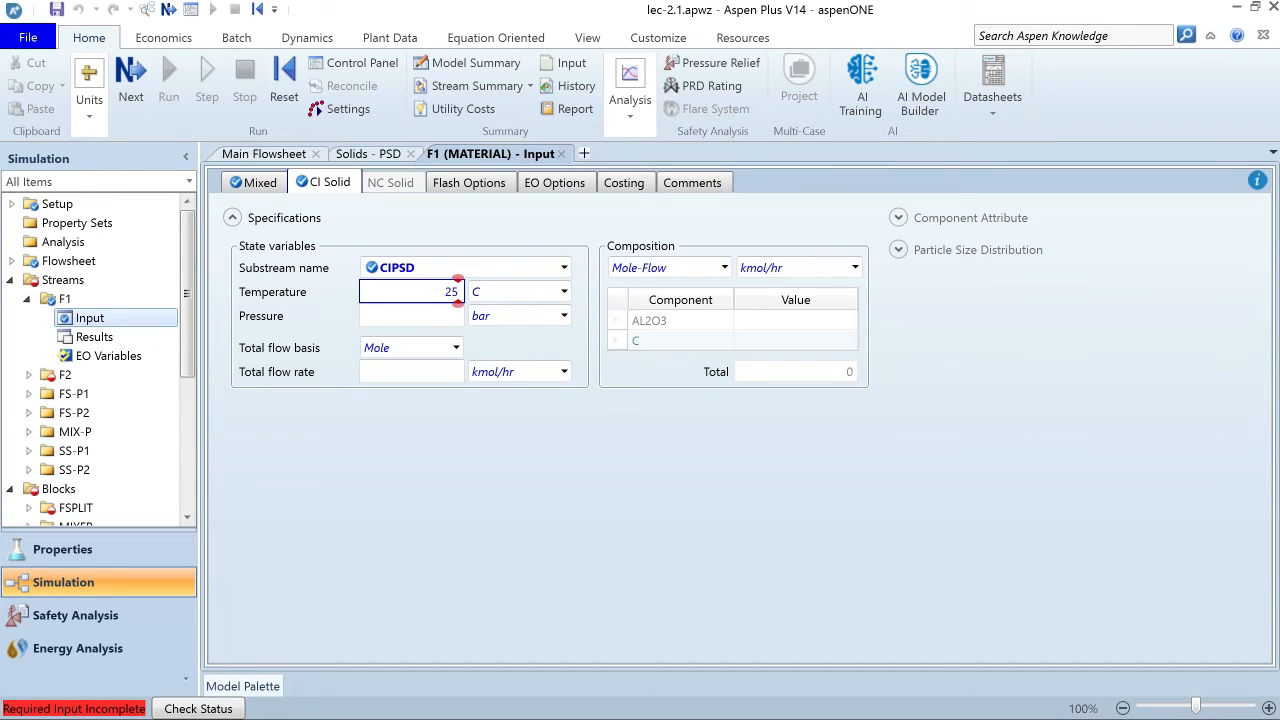
key("Return")
left_click(420, 320)
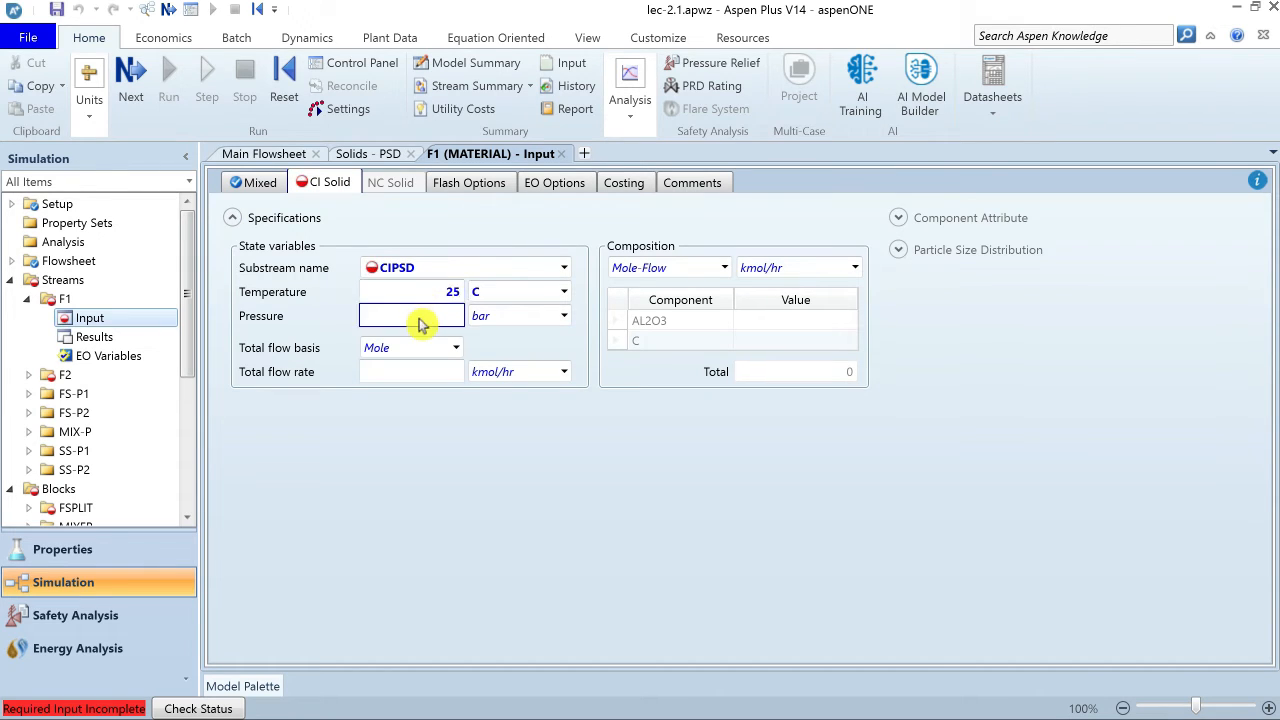
type("1")
key("Return")
Define F1's CIPSD composition by mass flow, with 5 kg/hr of AL2O3 and 5 kg/hr of C
left_click(375, 375)
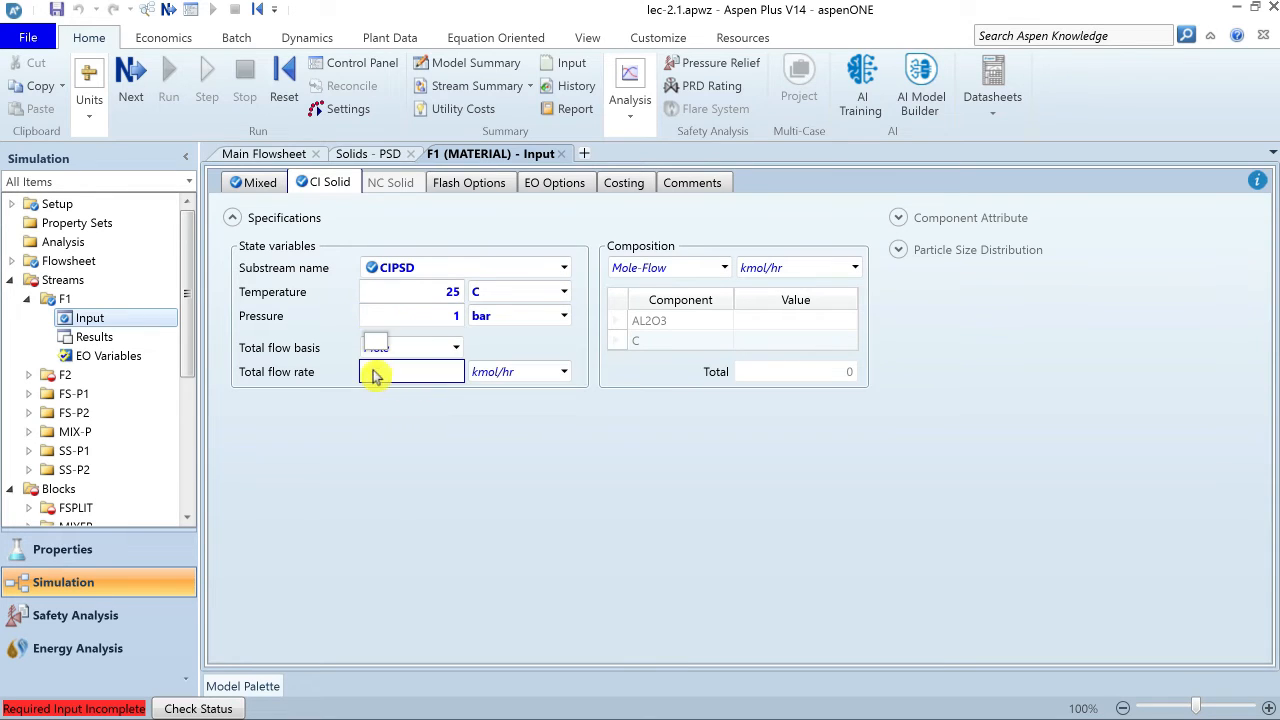
left_click(805, 326)
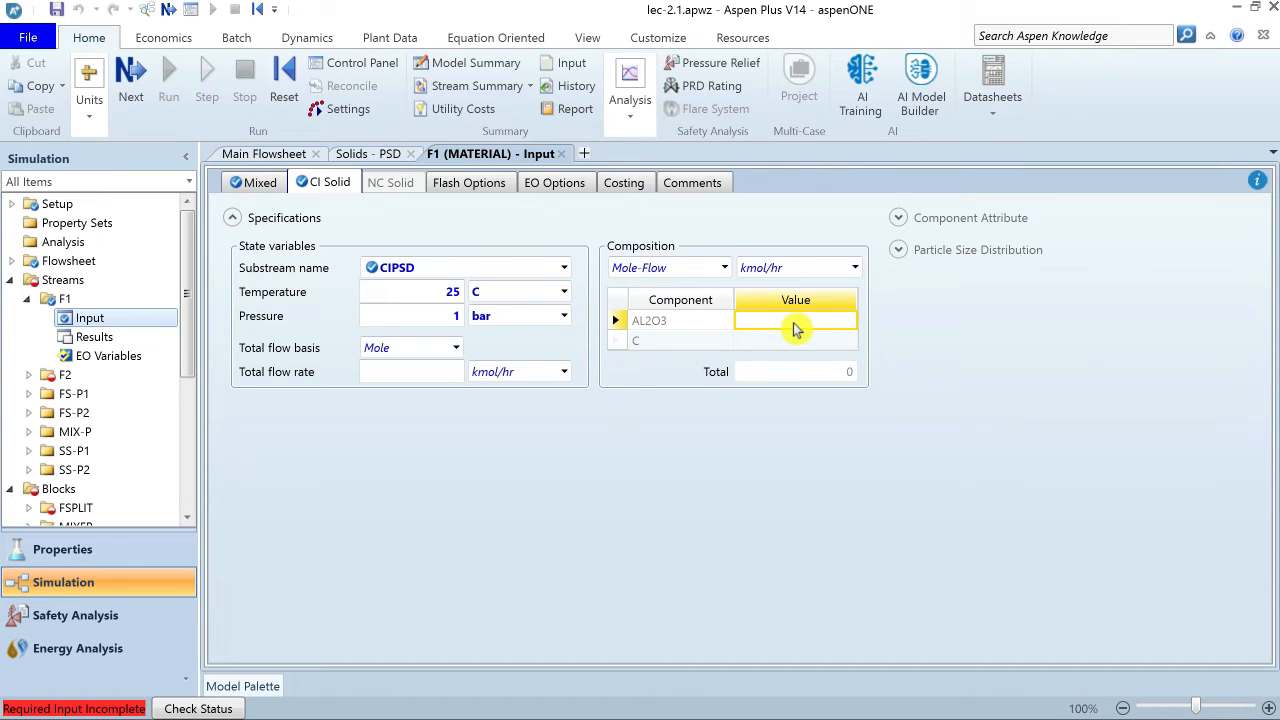
left_click(724, 267)
left_click(665, 306)
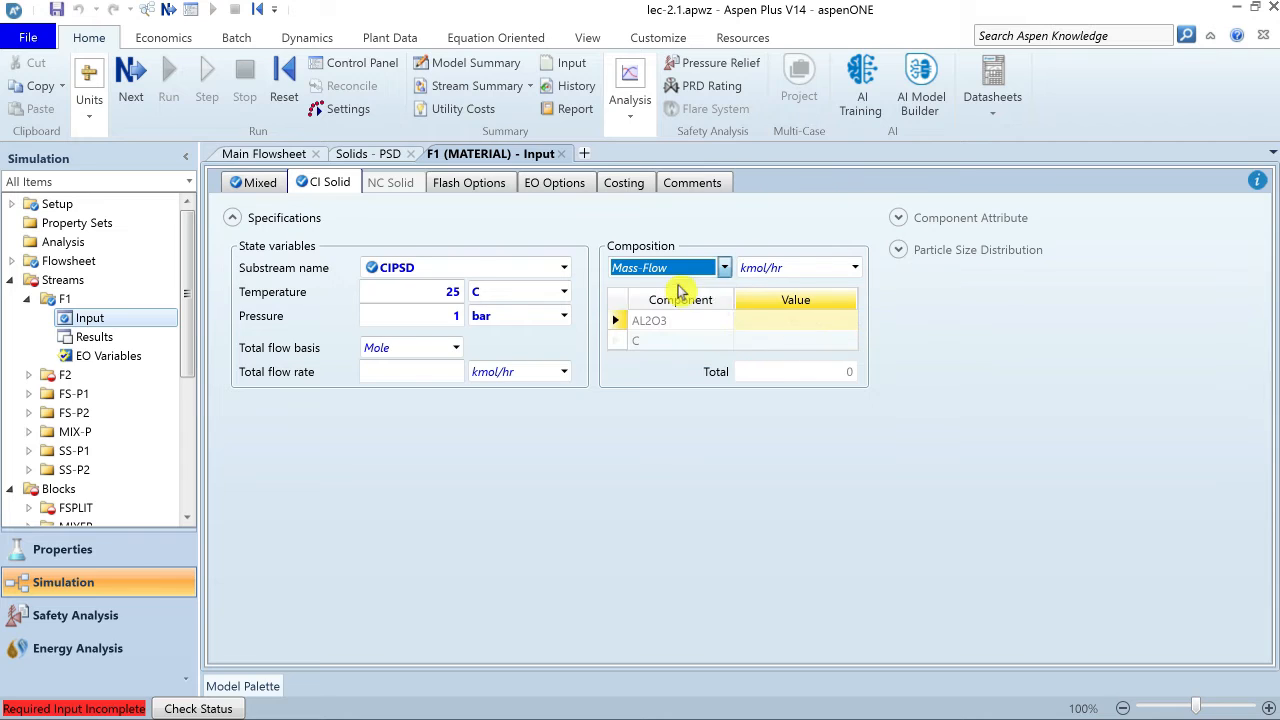
left_click(790, 322)
type("5")
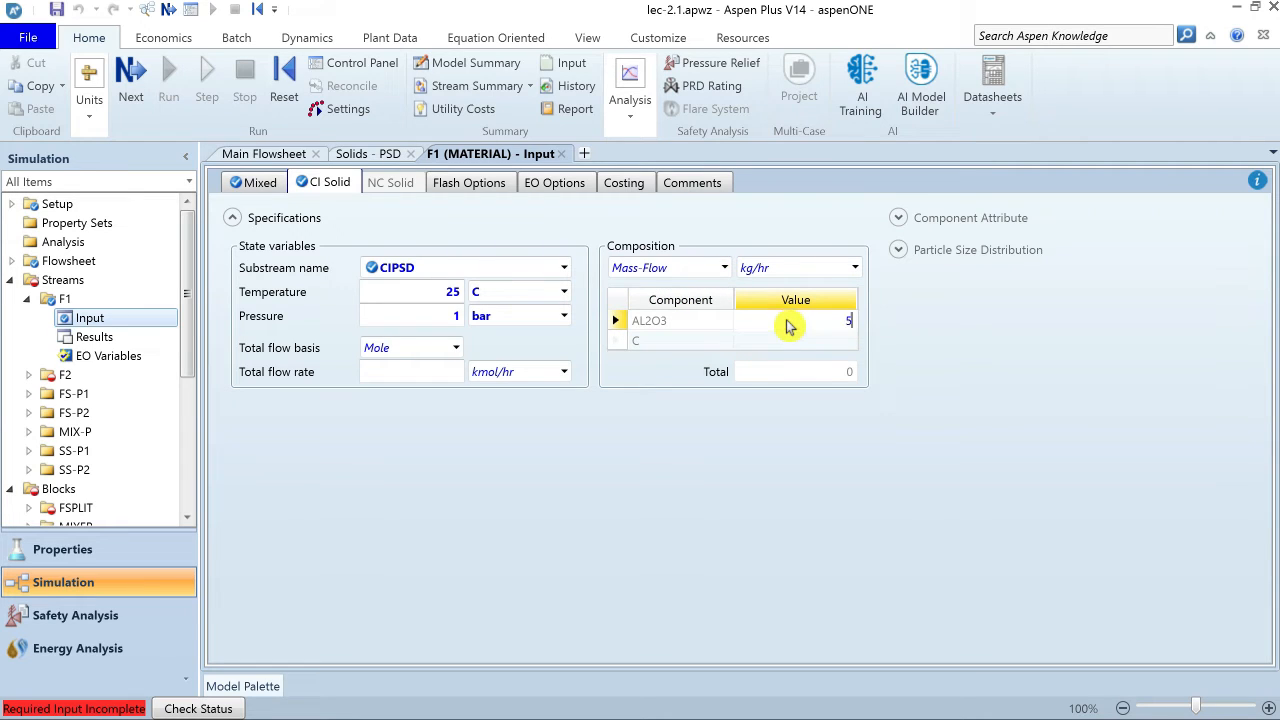
key("Return")
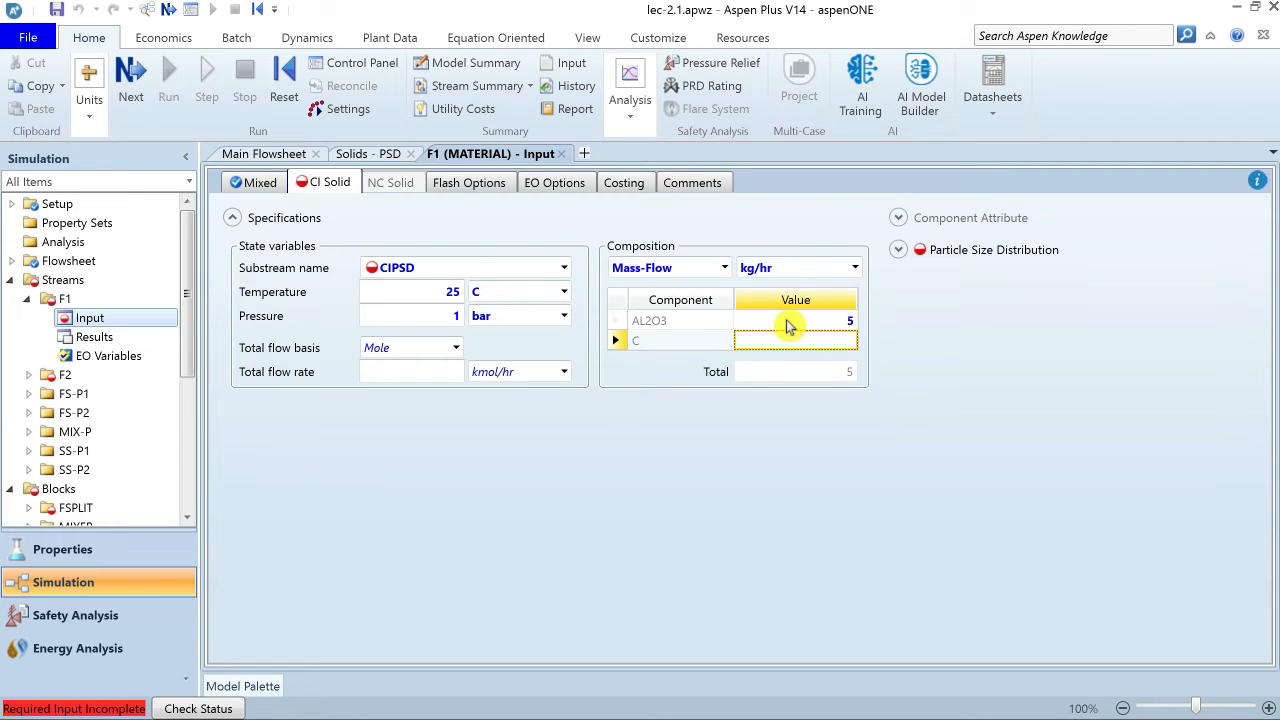
type("5")
key("Return")
Expand the particle size distribution of F1's CIPSD substream and choose to populate it using a distribution function
left_click(900, 251)
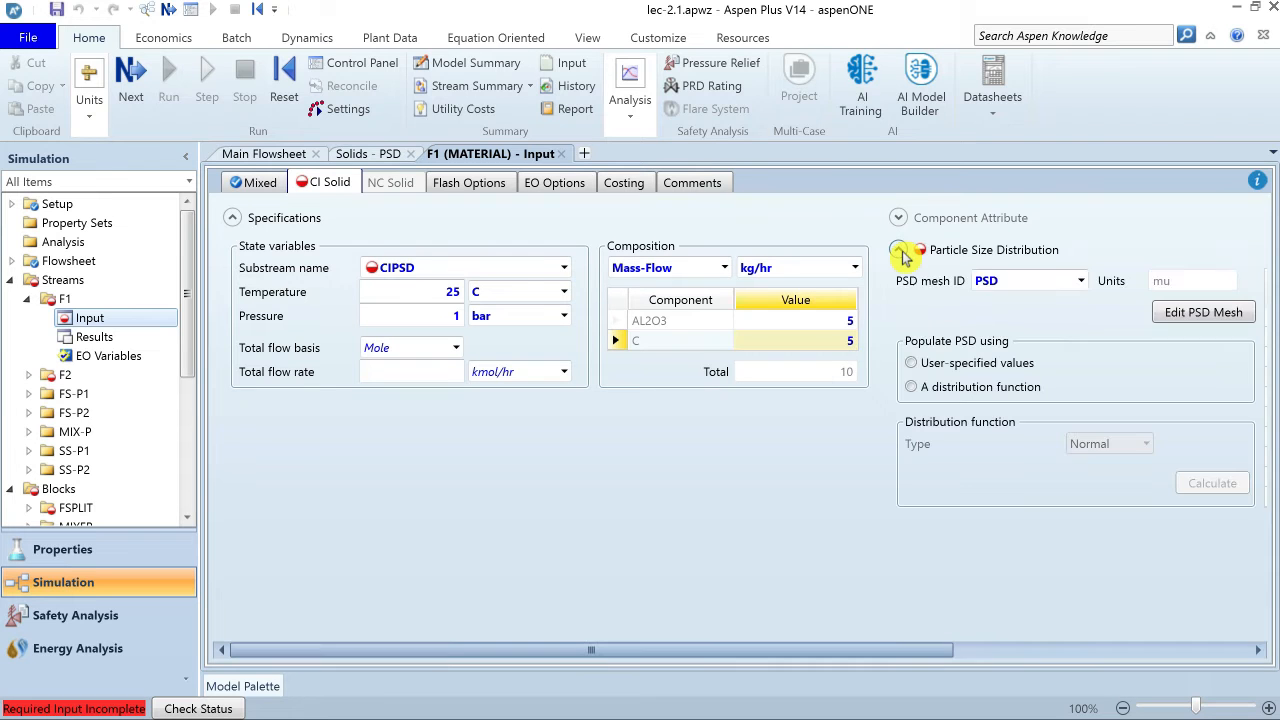
left_click_drag(885, 650, 1186, 649)
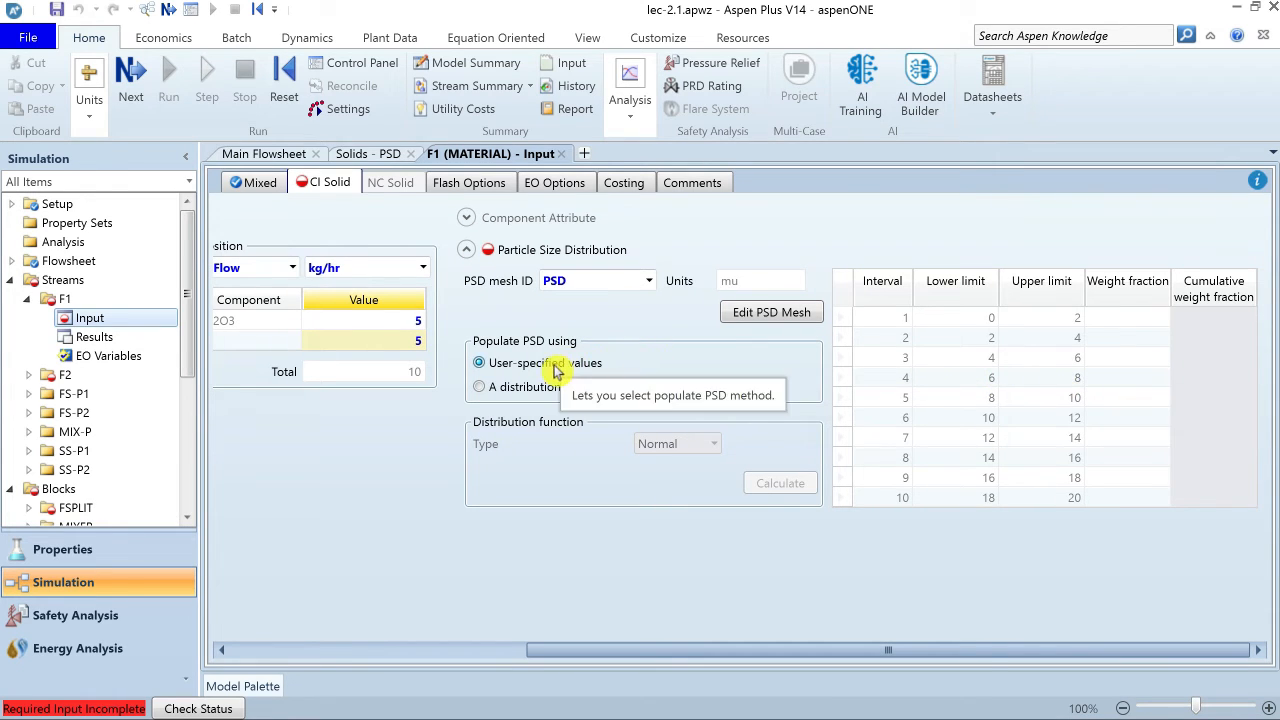
left_click(1126, 322)
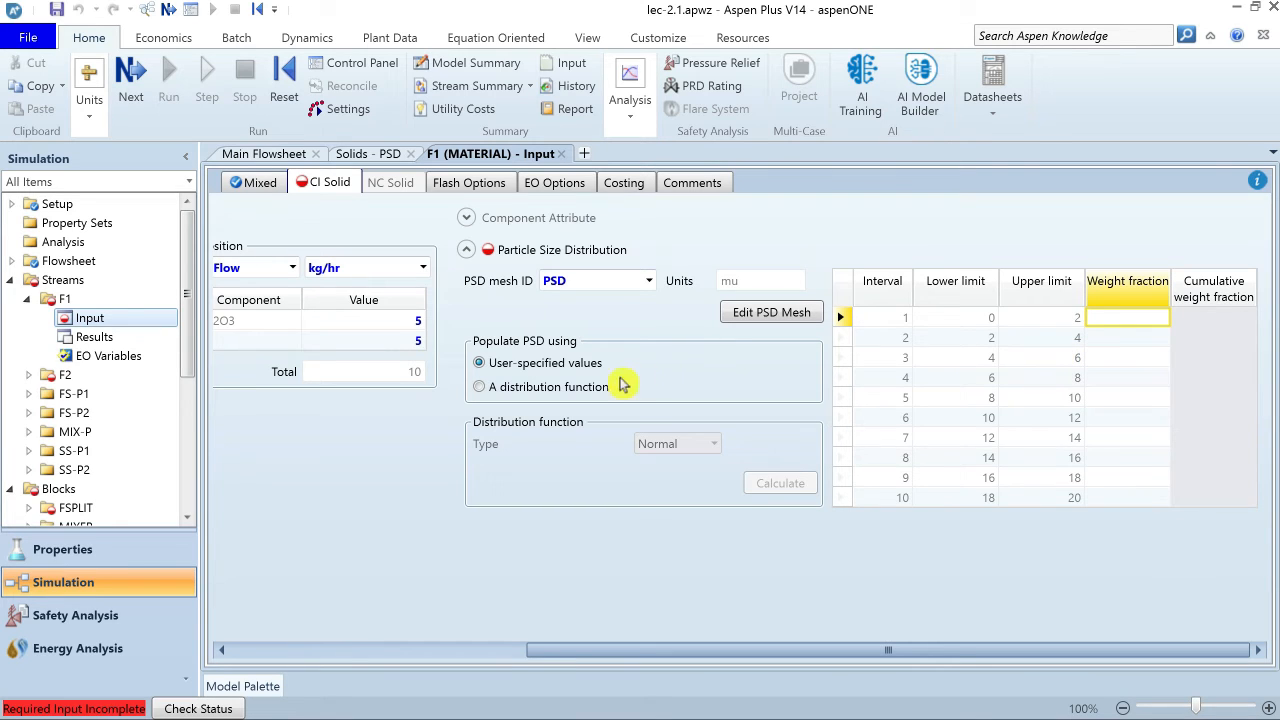
left_click(482, 390)
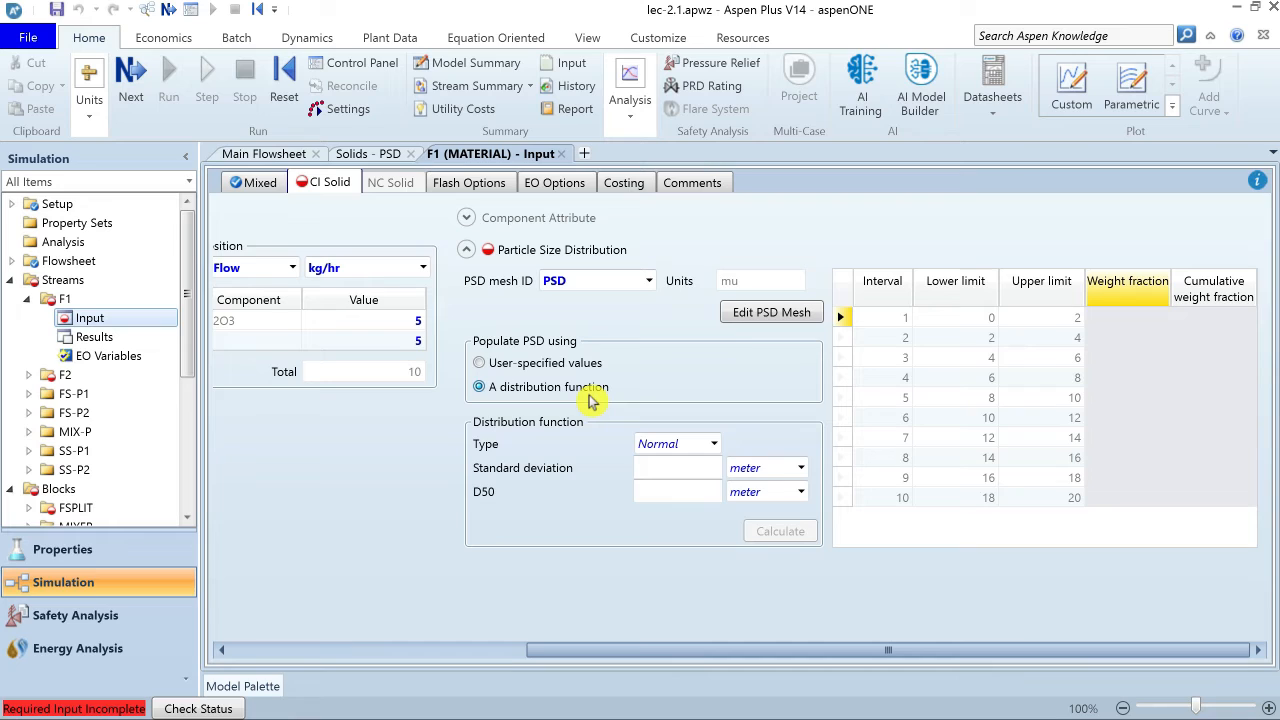
Calculate F1's particle size distribution with a standard deviation of 2 mu and a D50 of 6 mu, then close the plot and stream forms
left_click(677, 476)
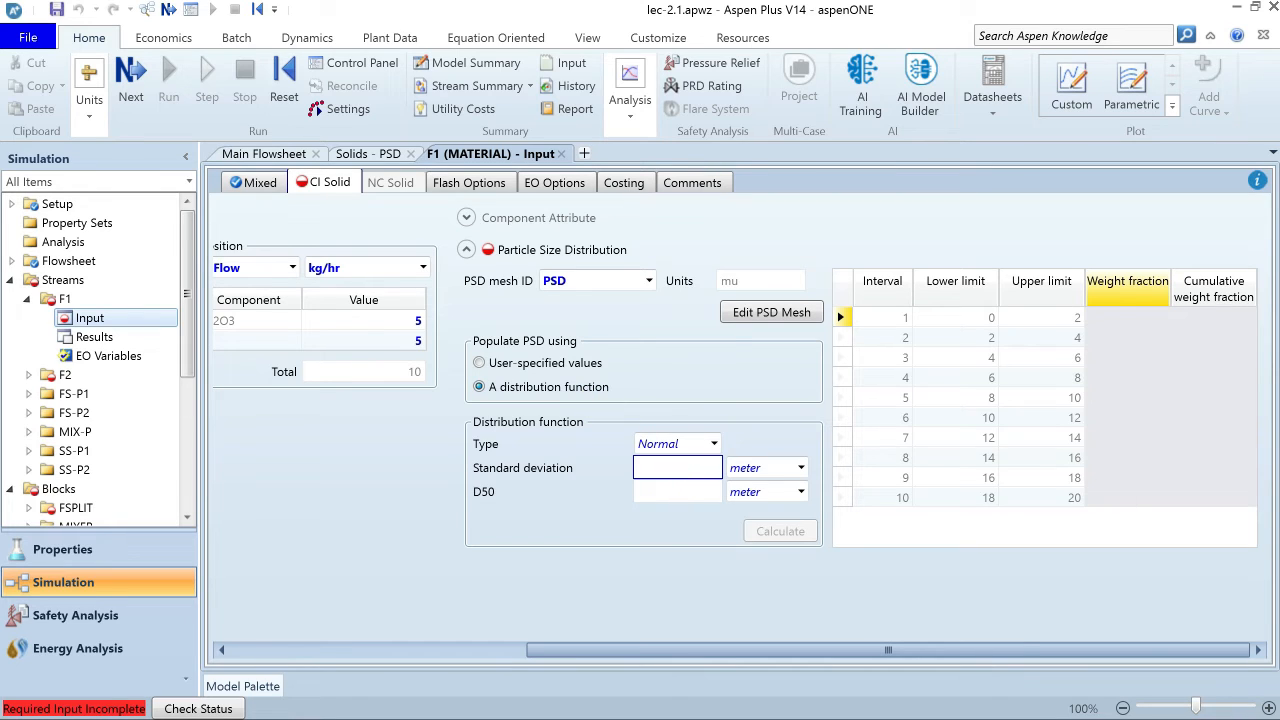
type("2")
left_click(695, 497)
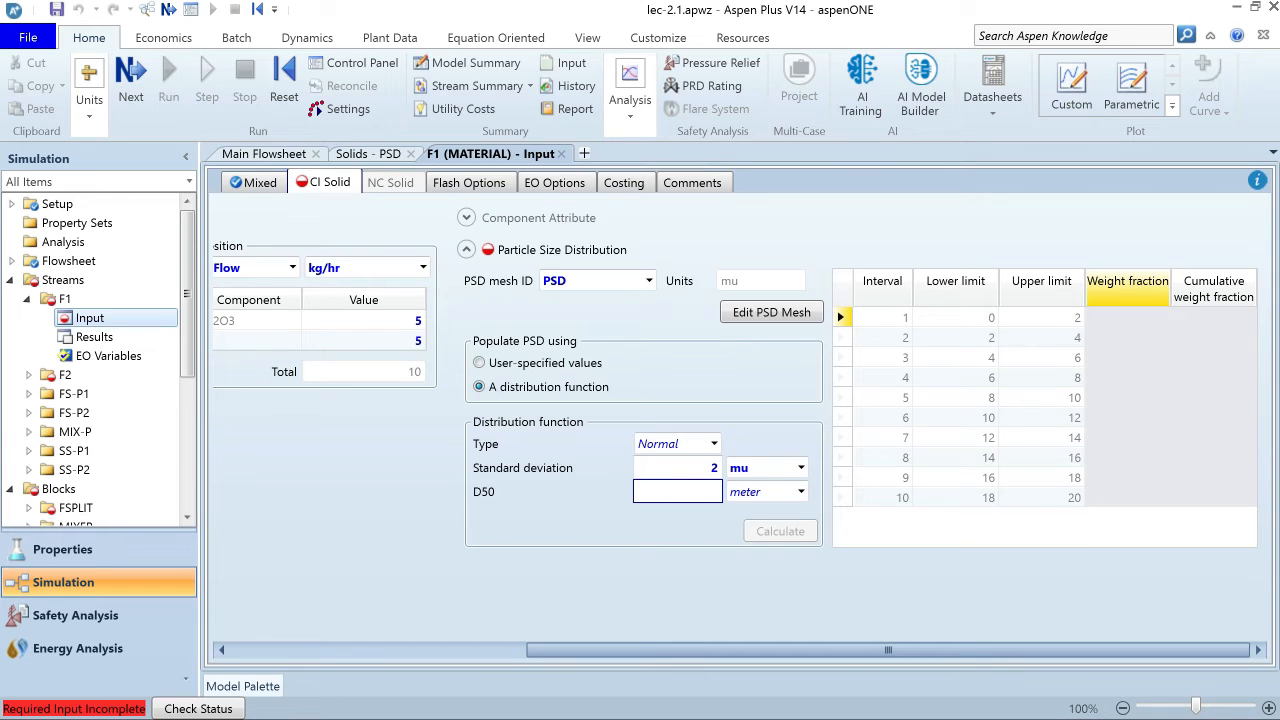
type("6")
key("Tab")
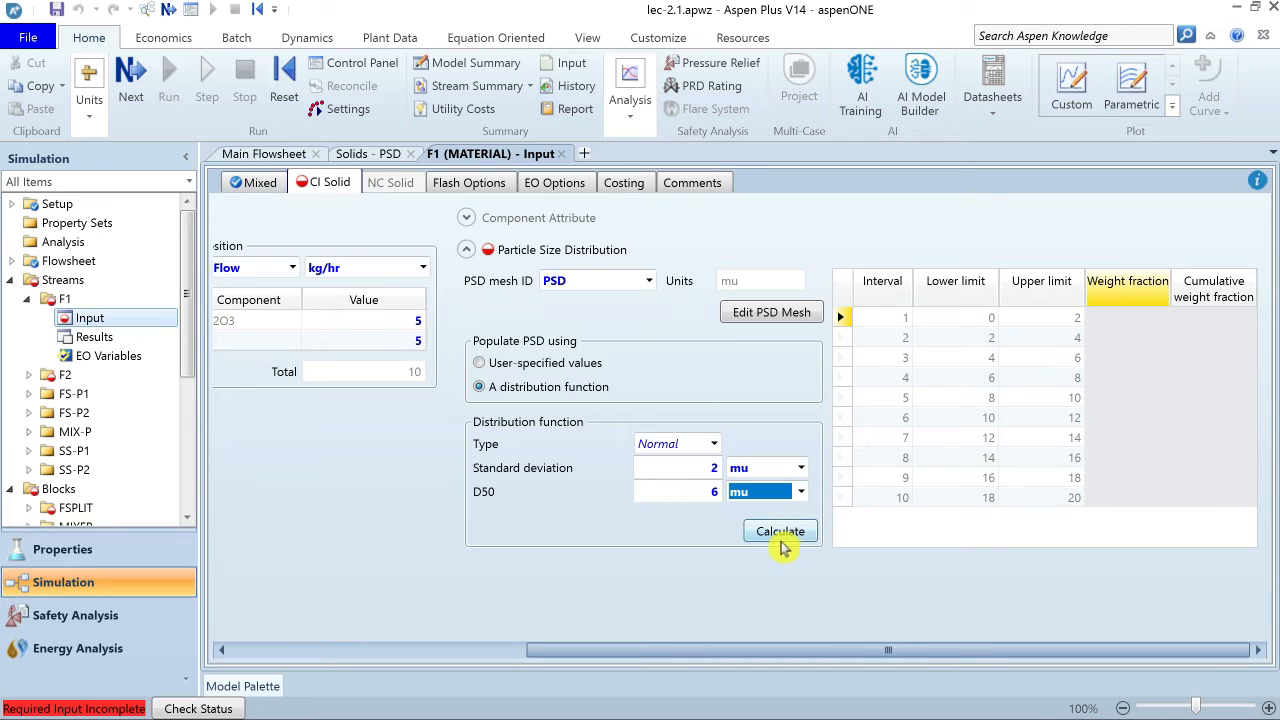
left_click(790, 537)
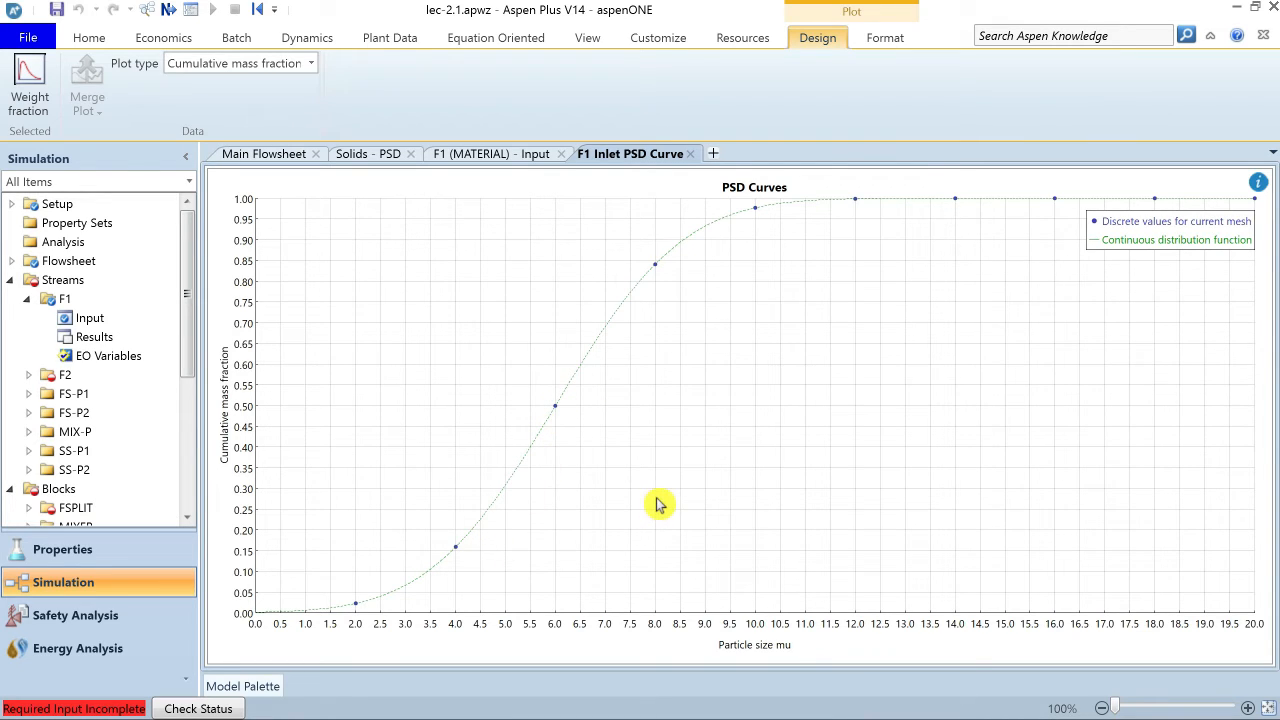
left_click(690, 154)
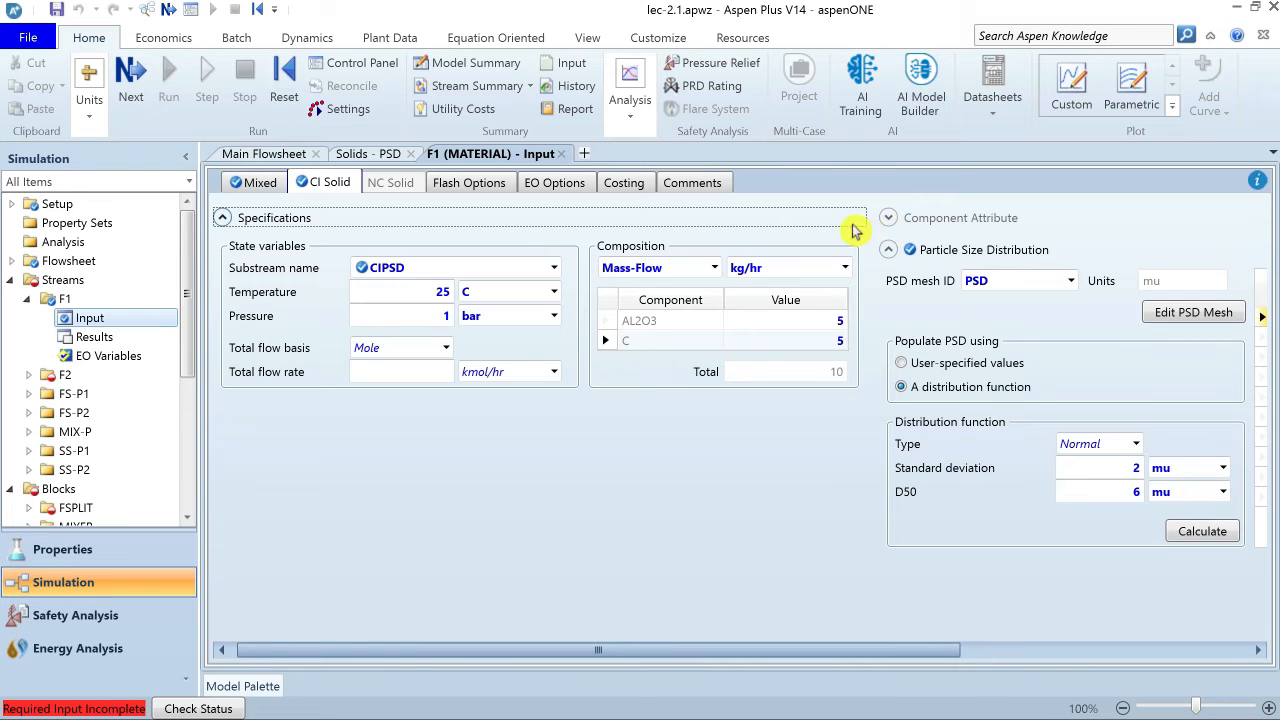
left_click(252, 185)
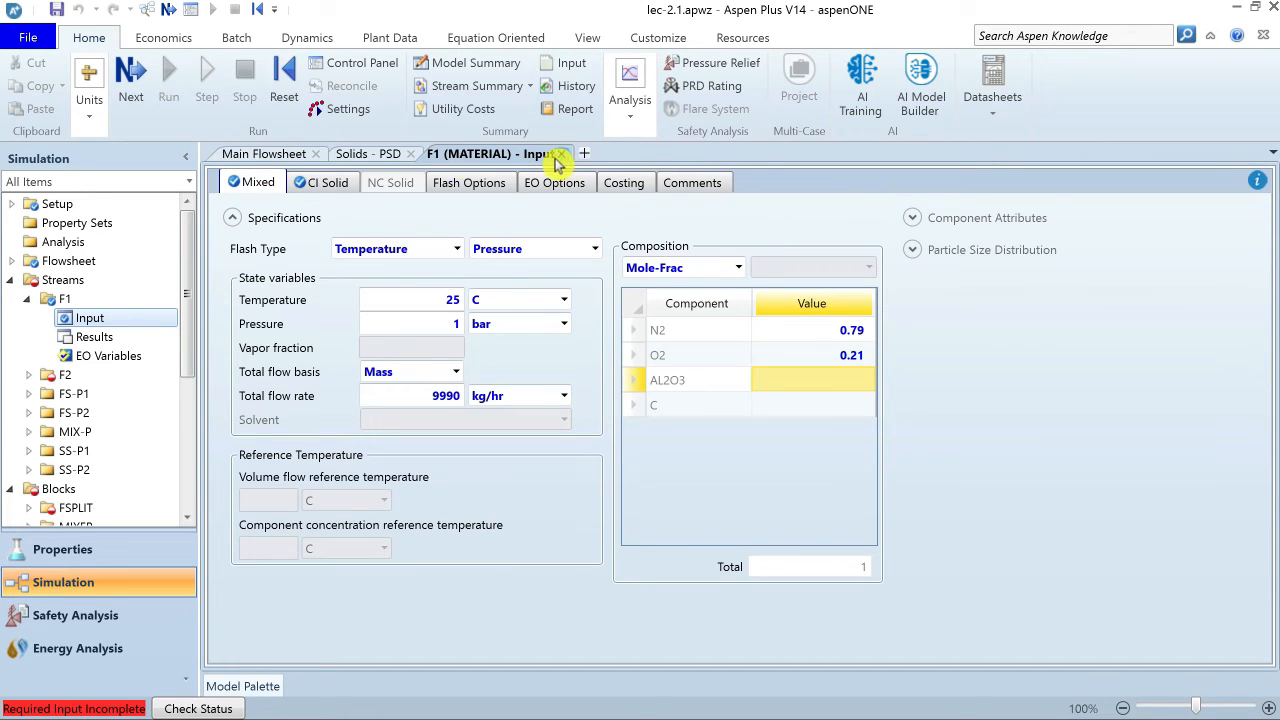
left_click(411, 155)
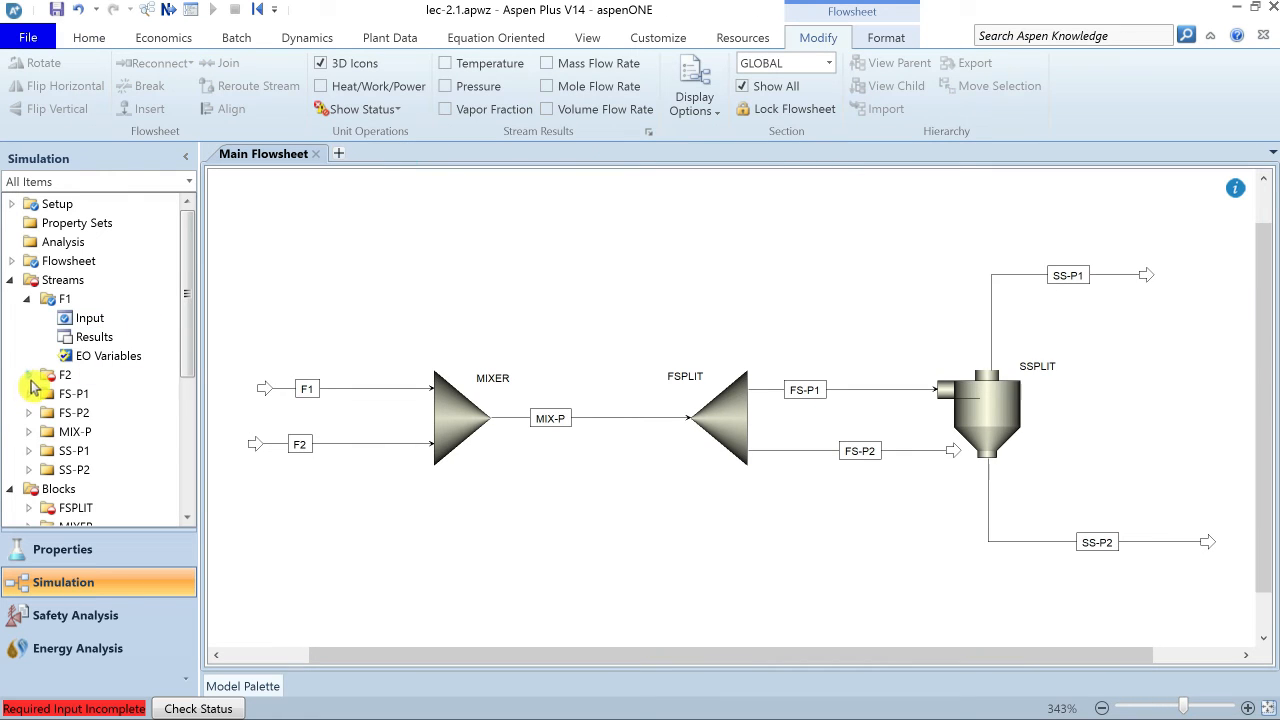
Specify F2's mixed substream at 25 C and 1 bar with a total mass flow rate of 9990 kg/hr
left_click(29, 375)
left_click(100, 394)
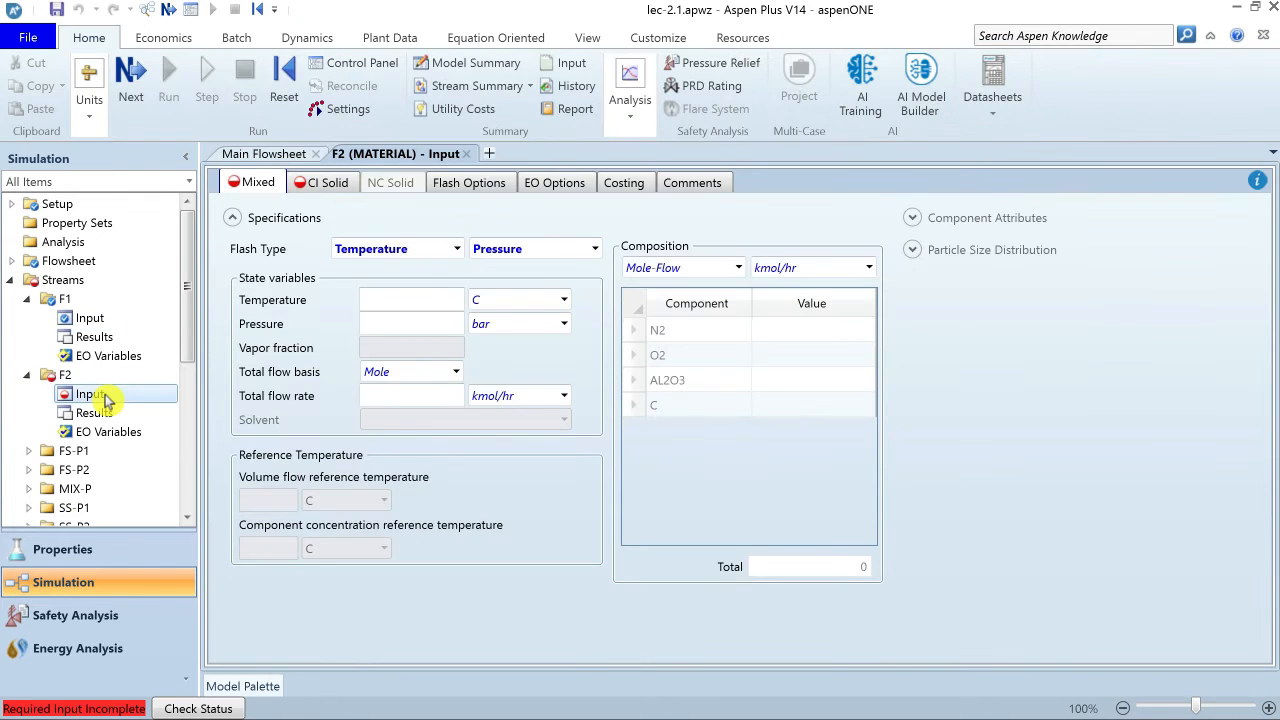
left_click(398, 299)
type("25")
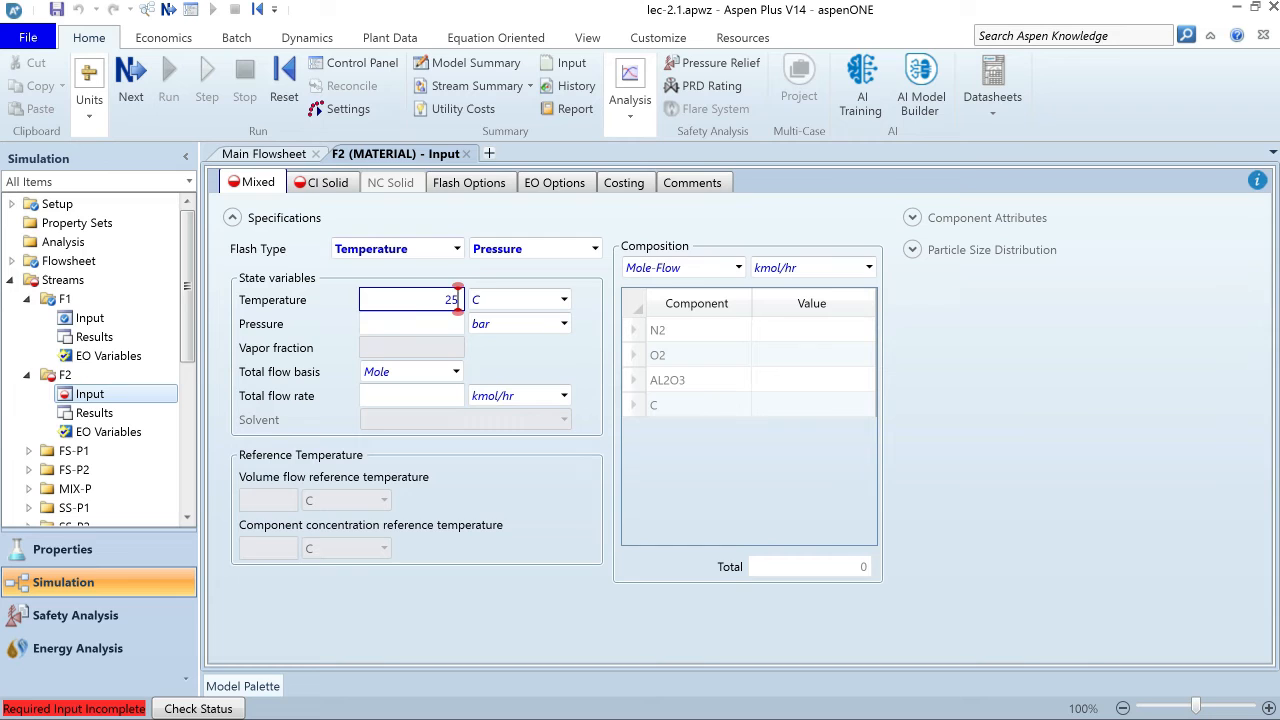
left_click(391, 324)
type("1")
left_click(418, 396)
type("9990")
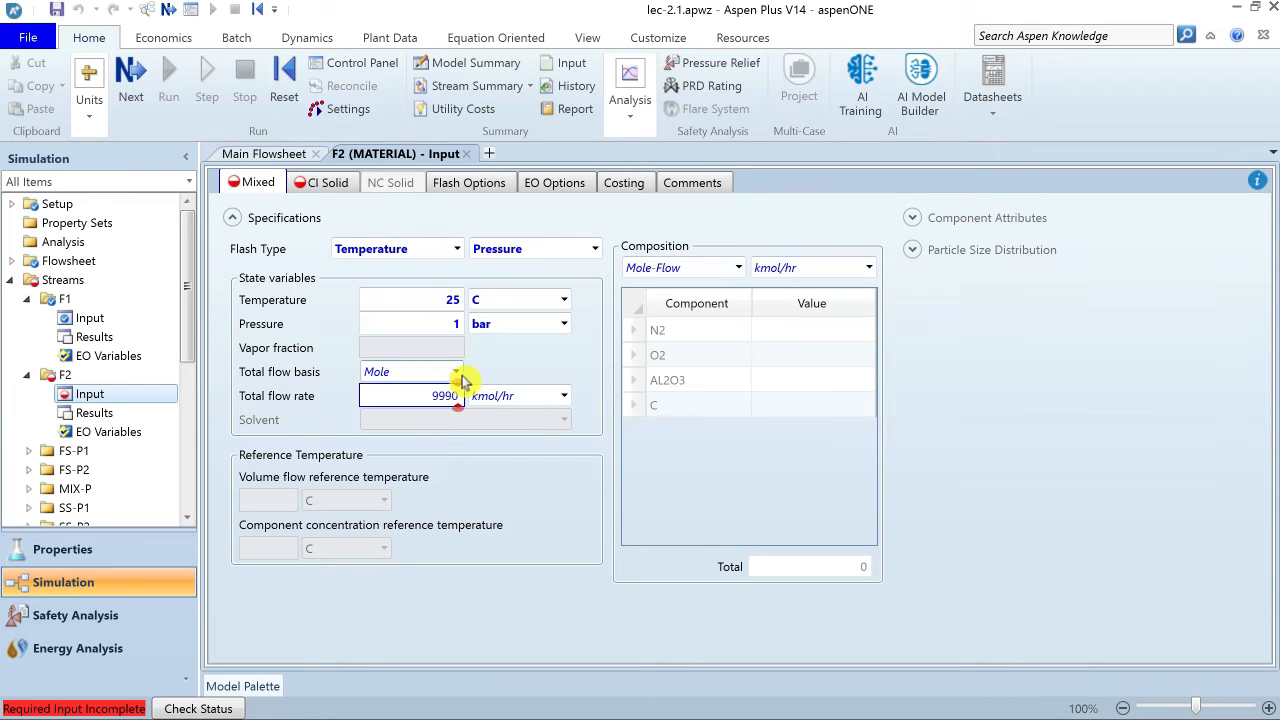
left_click(458, 374)
left_click(398, 391)
Define F2's mixed composition as mole fractions of 0.79 for N2 and 0.21 for O2
left_click(790, 334)
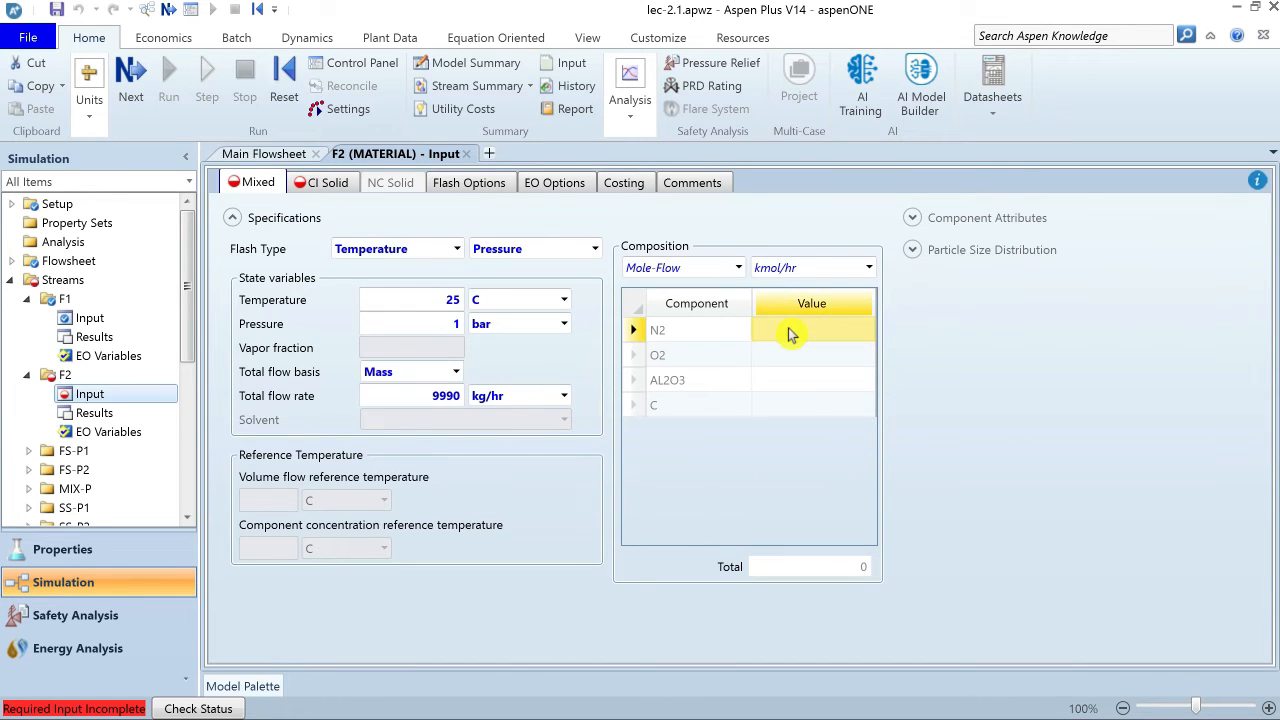
left_click(737, 267)
left_click(665, 352)
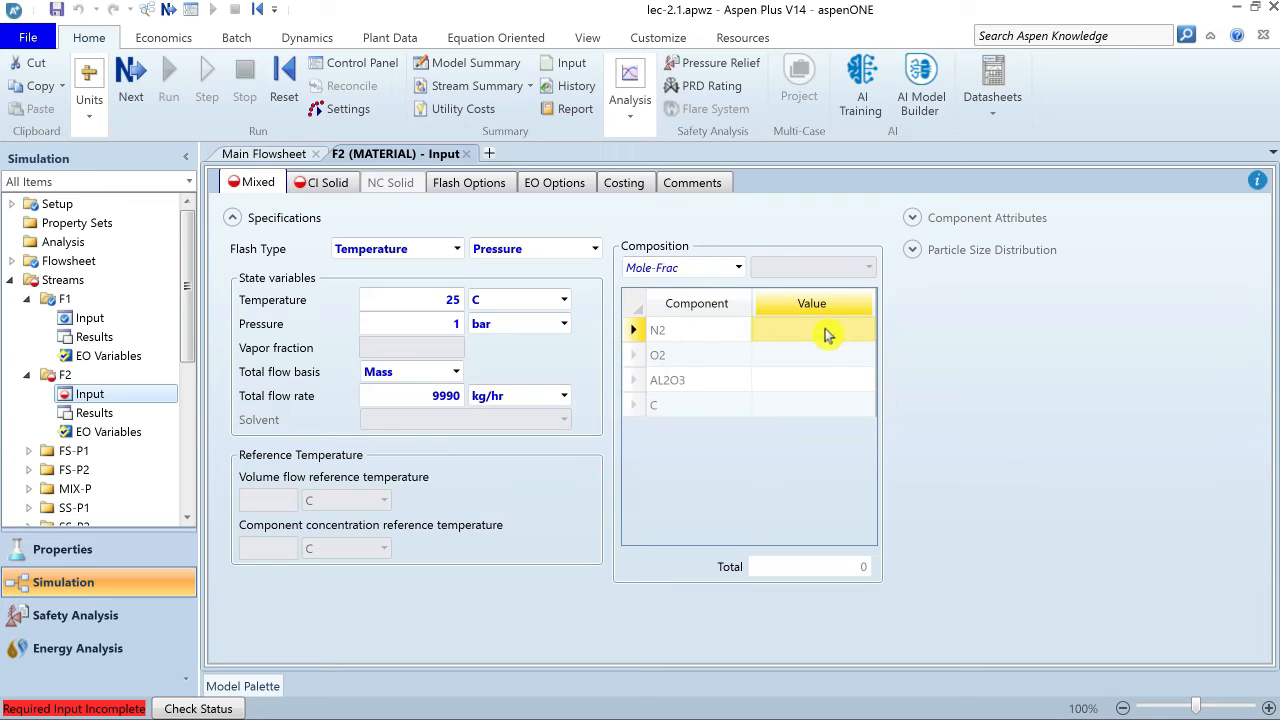
type("0.79")
key("Return")
type("0.")
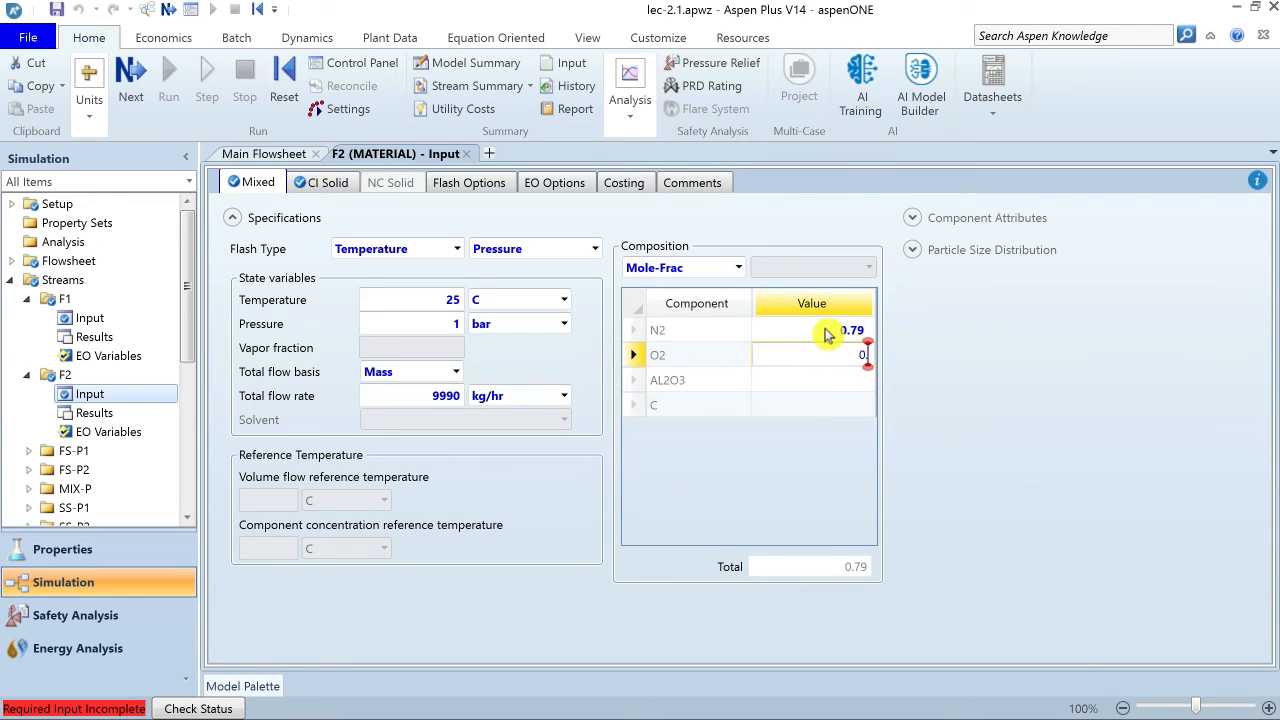
type("21")
key("Return")
Set F2's CIPSD solid substream to a temperature of 25 C and a pressure of 1 bar
left_click(322, 182)
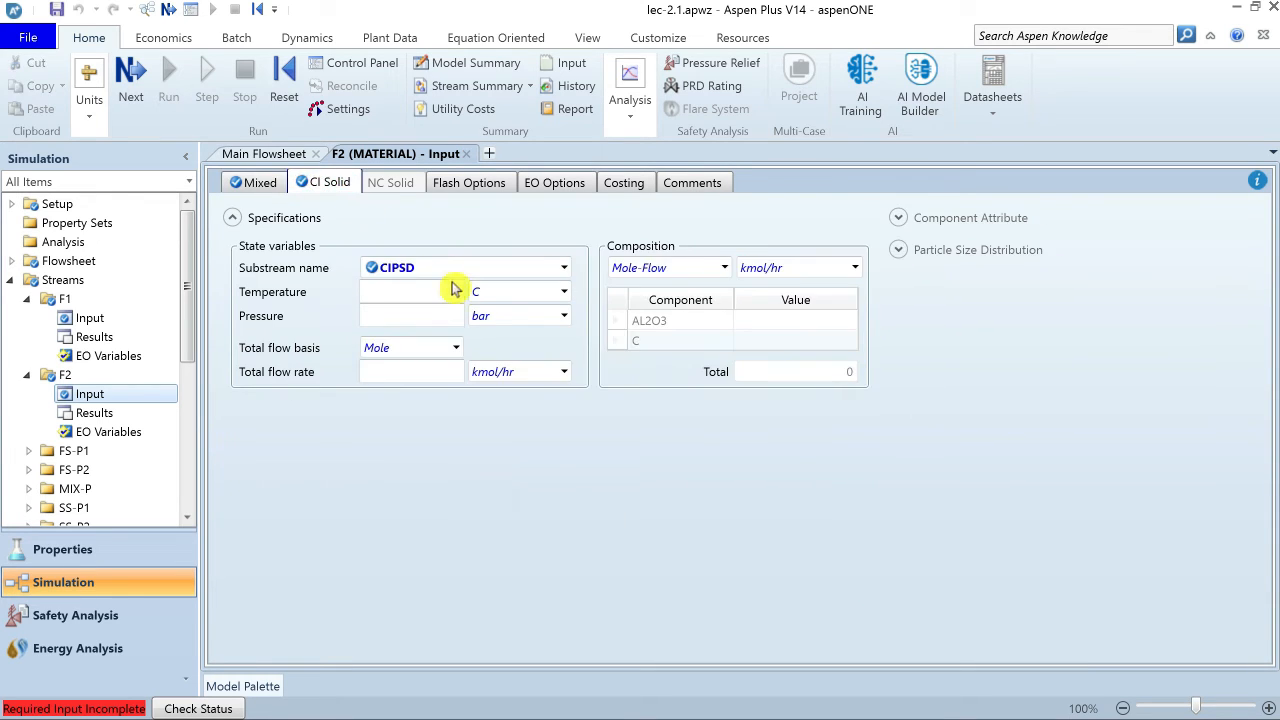
left_click(450, 291)
type("25")
left_click(408, 317)
type("1")
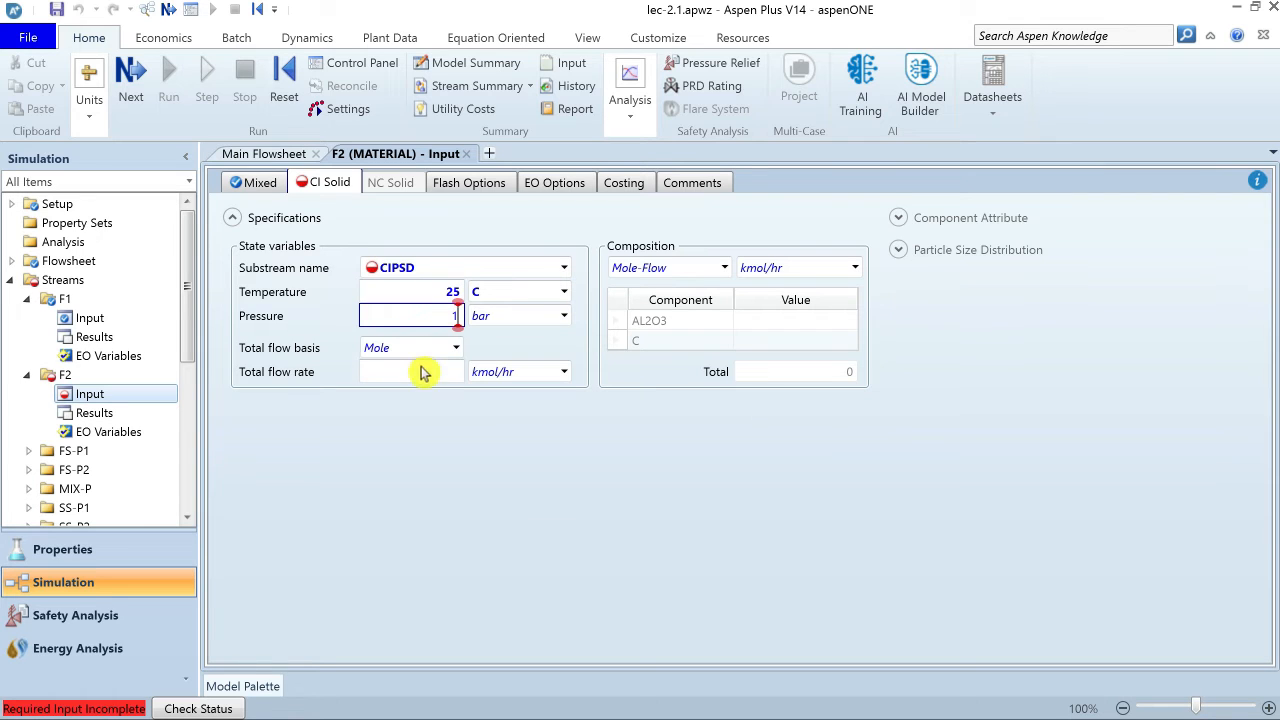
left_click(420, 372)
Define F2's CIPSD composition by mass flow, with 5 kg/hr of AL2O3 and 5 kg/hr of C
left_click(668, 268)
left_click(662, 293)
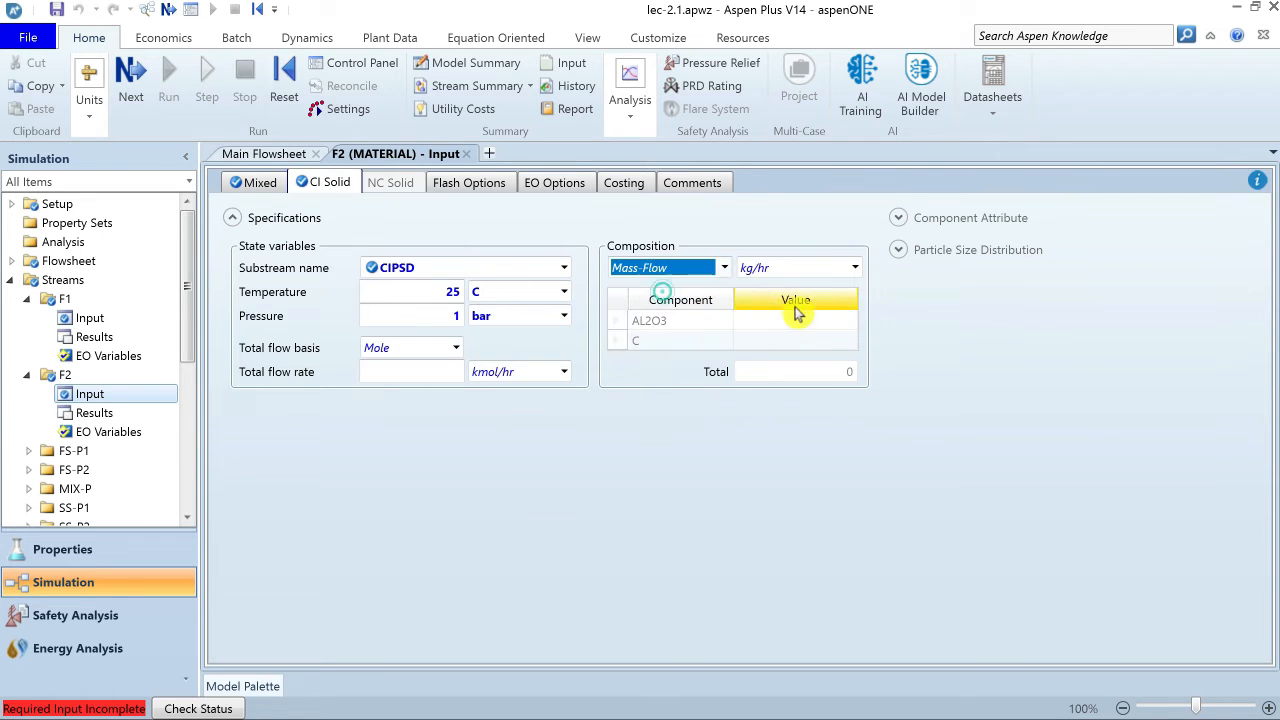
left_click(799, 318)
type("5")
key("Return")
type("5")
Populate F2's CIPSD particle size distribution using a distribution function with a standard deviation of 2 mu
left_click(898, 250)
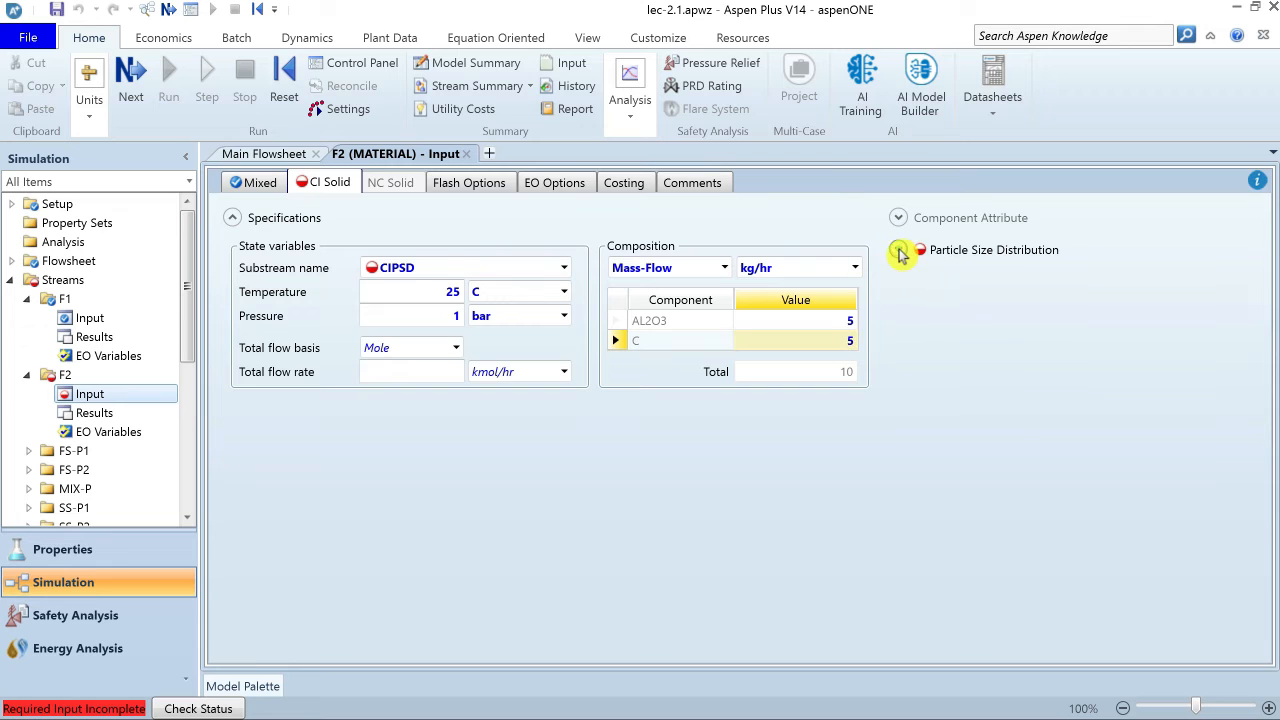
left_click(963, 387)
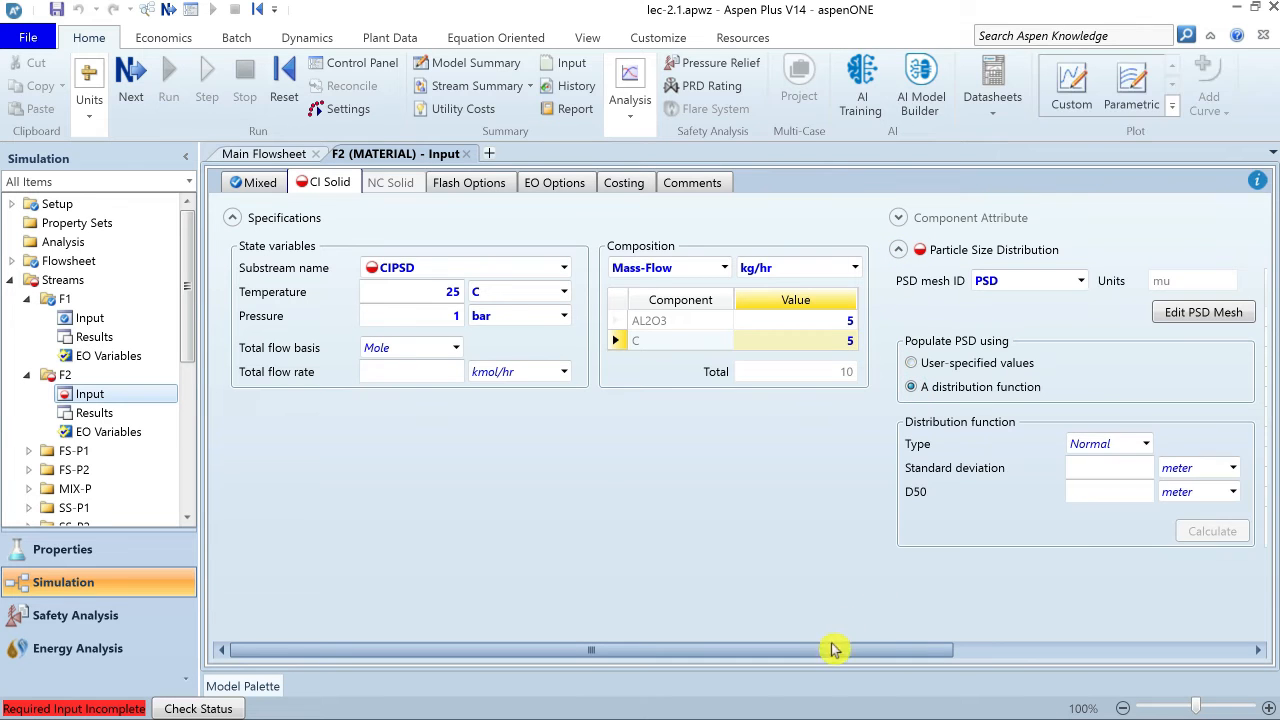
left_click_drag(835, 650, 1058, 651)
left_click(808, 470)
type("2")
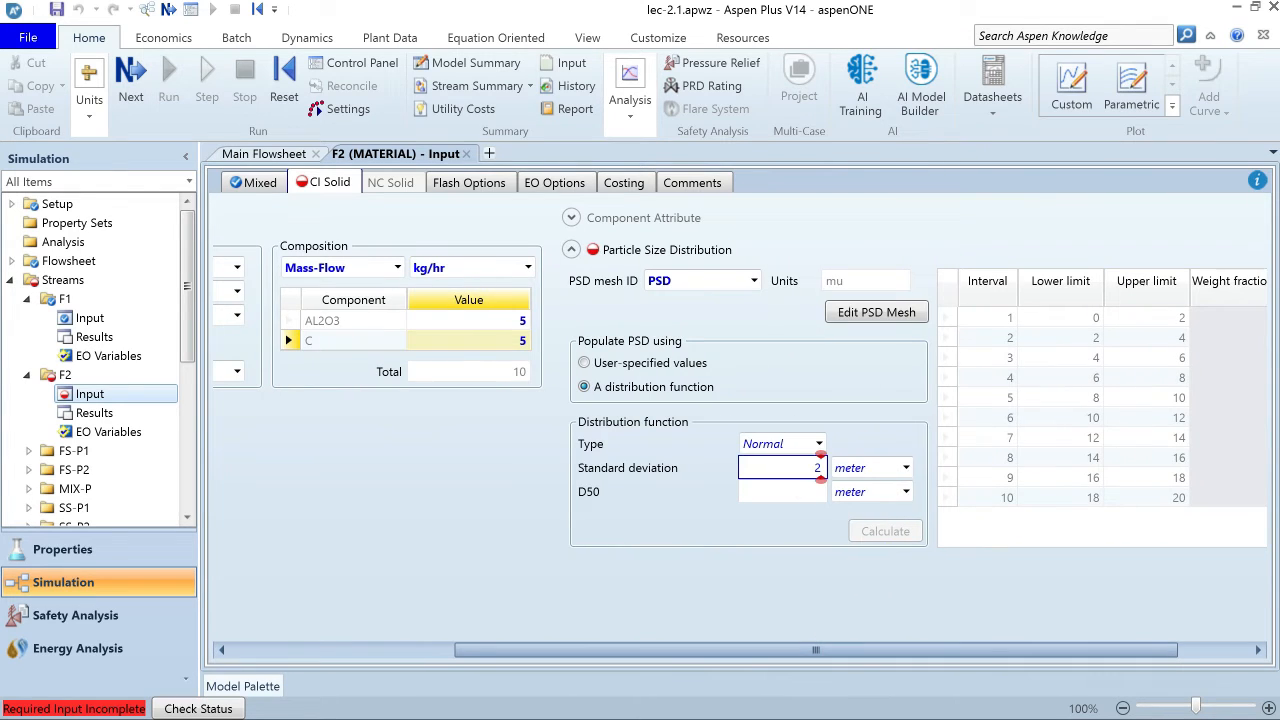
left_click(904, 478)
left_click(850, 688)
Set F2's D50 to 14 mu and calculate its particle size distribution, closing the resulting plot
left_click(780, 491)
type("1")
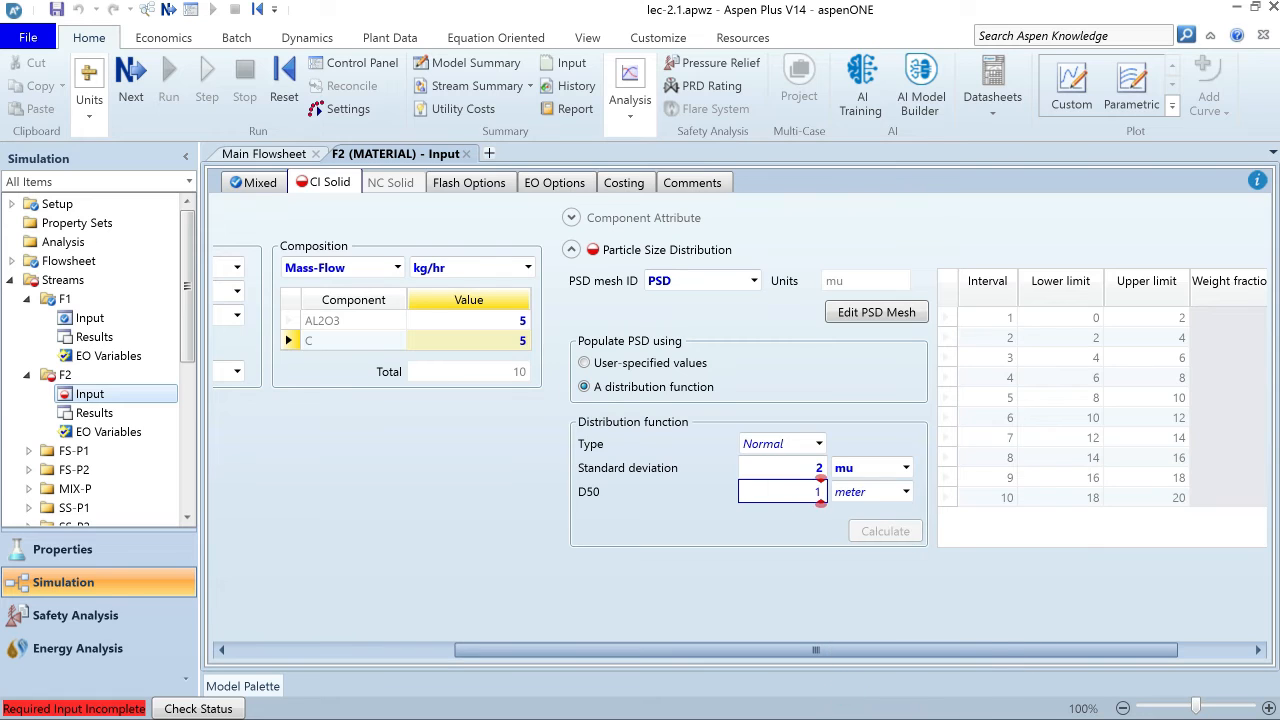
type("4")
left_click(906, 491)
left_click(862, 490)
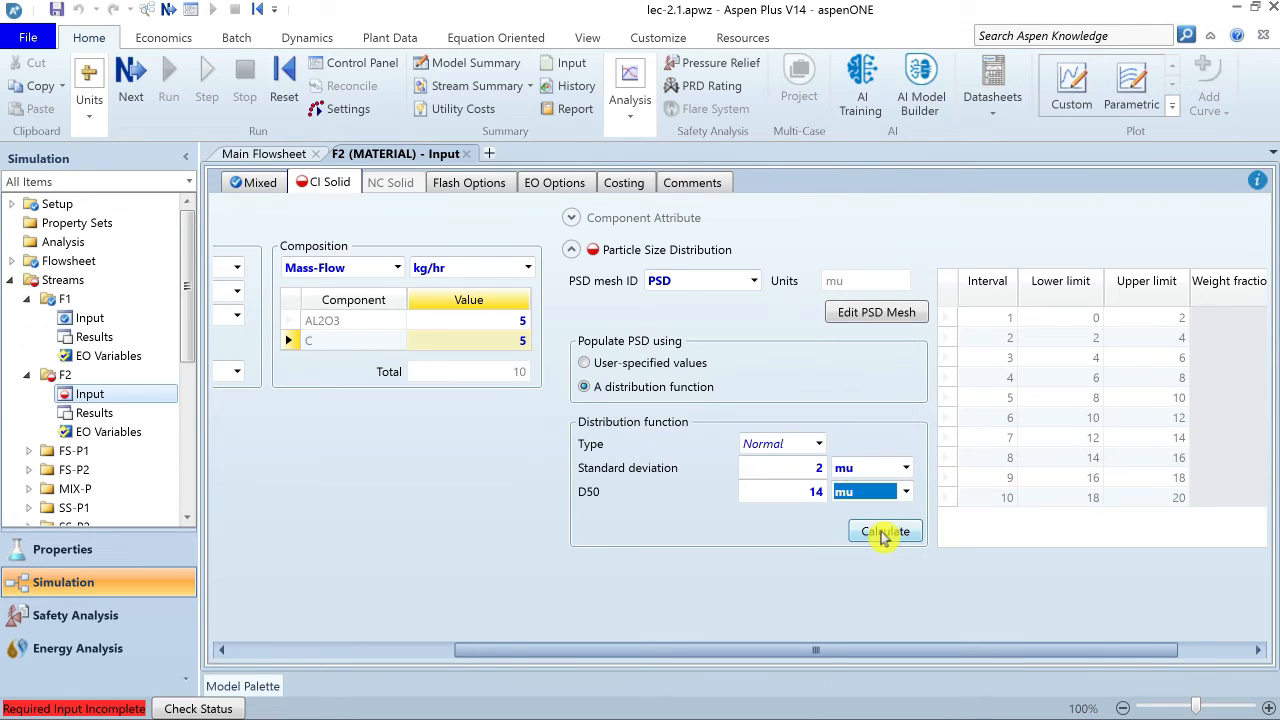
left_click(881, 532)
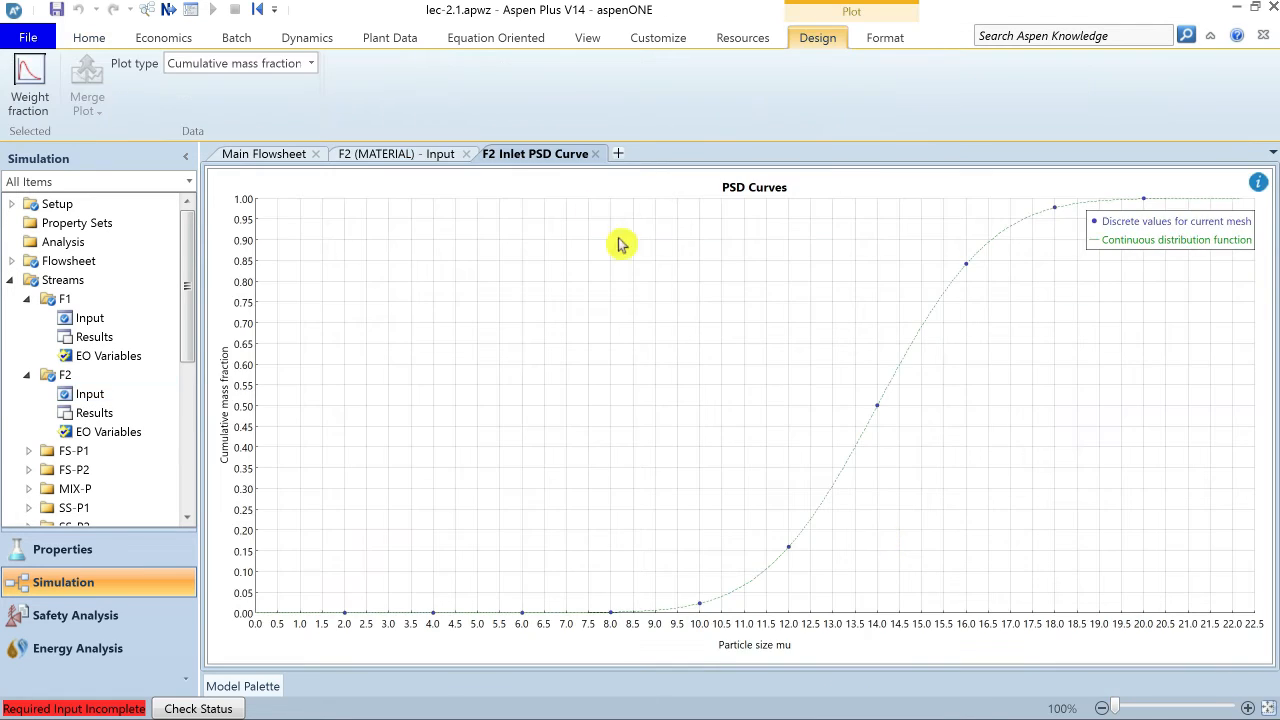
left_click(607, 155)
left_click_drag(906, 650, 1250, 651)
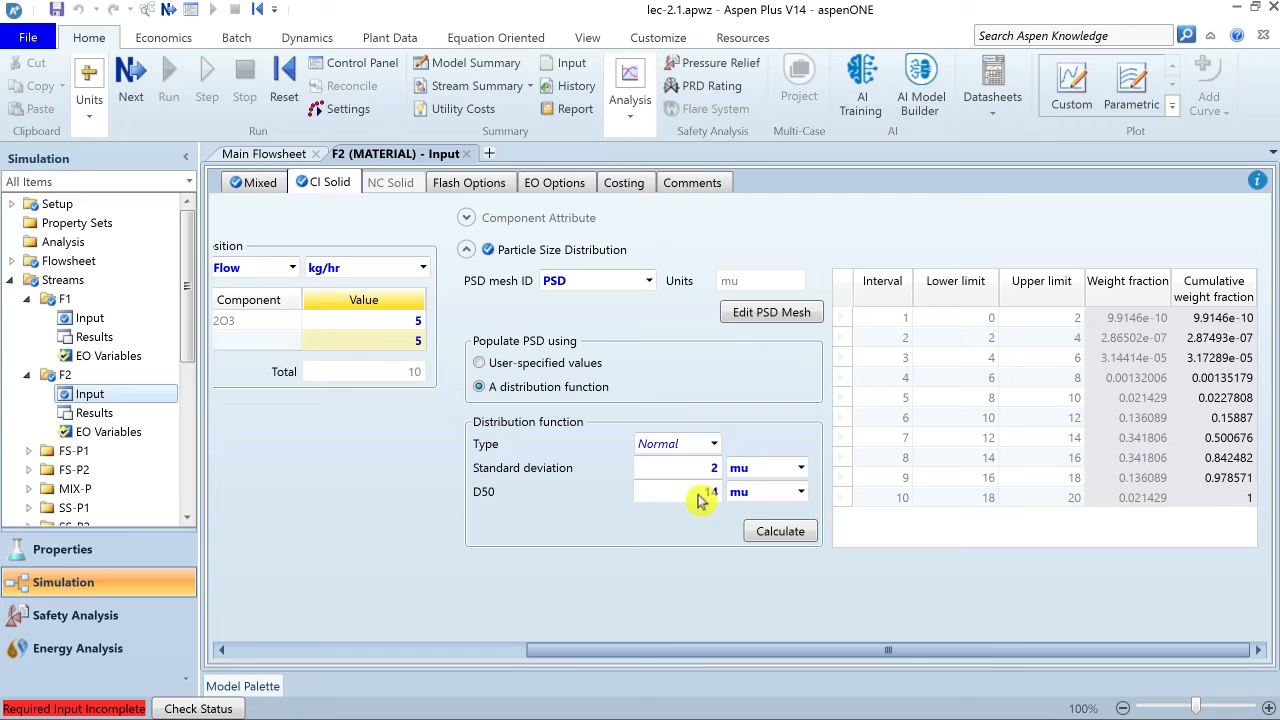
Examine the MIXER block's flash options, including its pressure, valid phases and temperature estimate
left_click(27, 374)
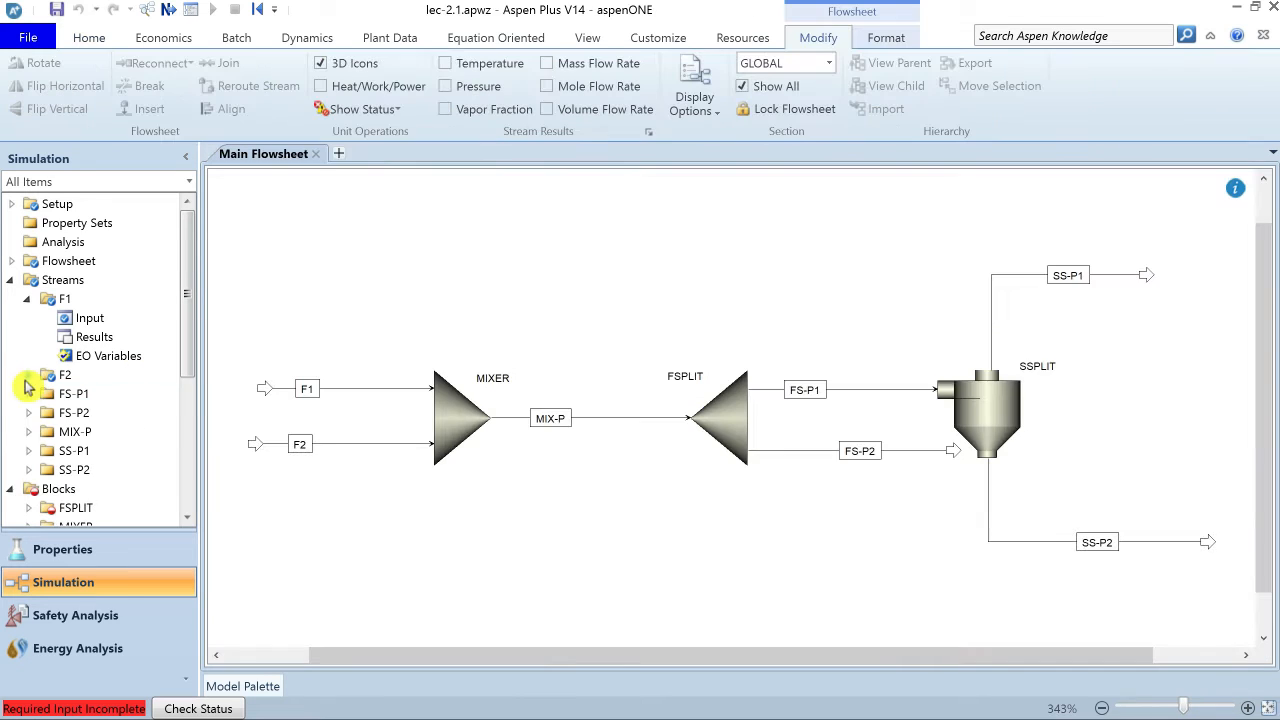
left_click(27, 298)
left_click(12, 280)
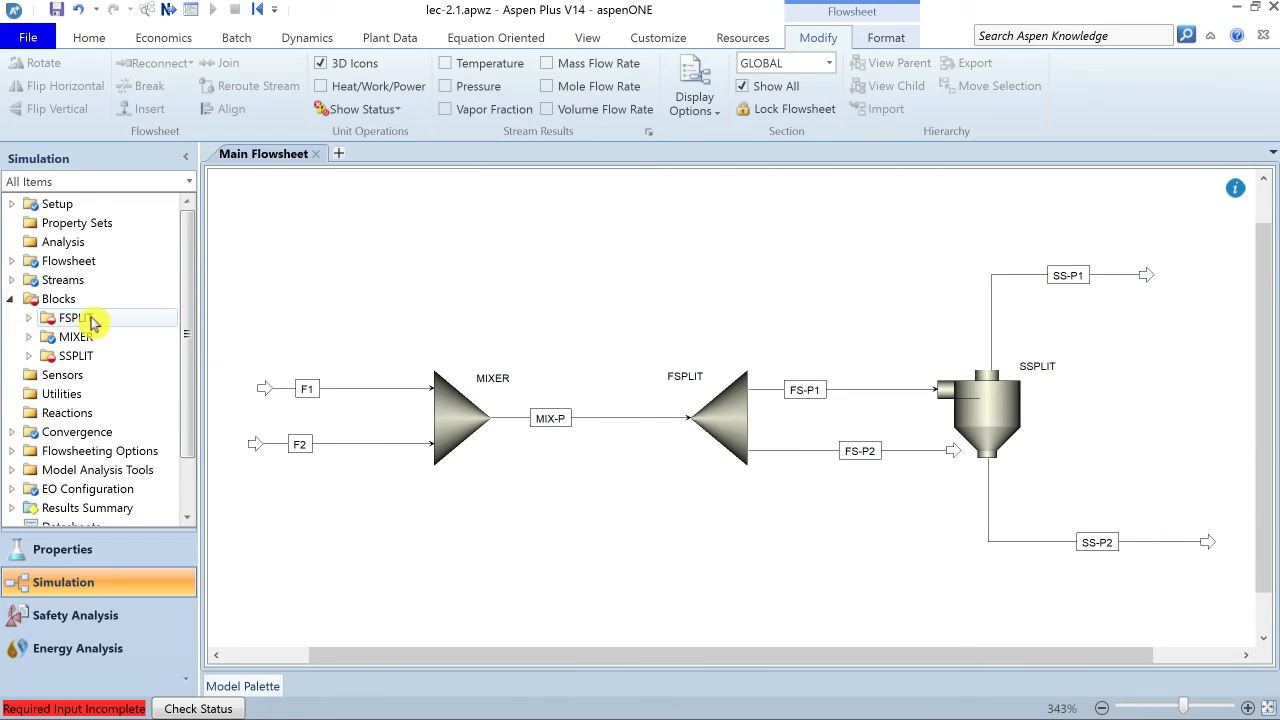
left_click(28, 337)
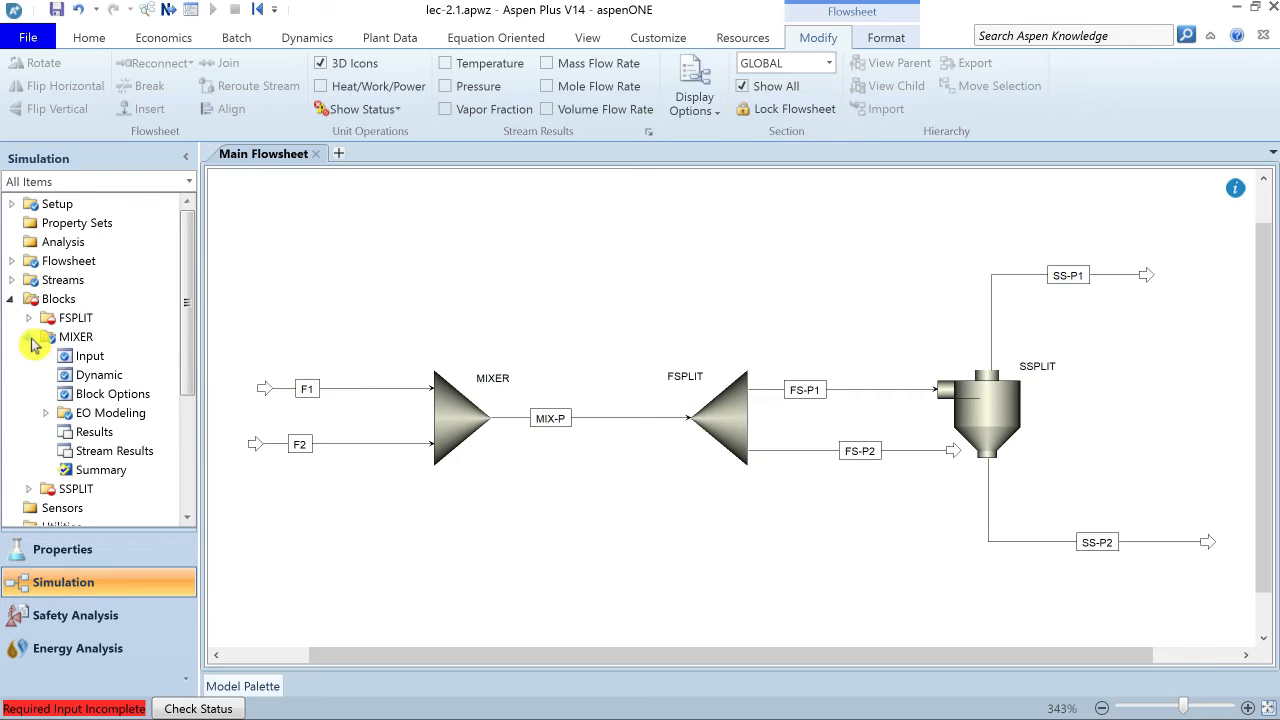
left_click(100, 356)
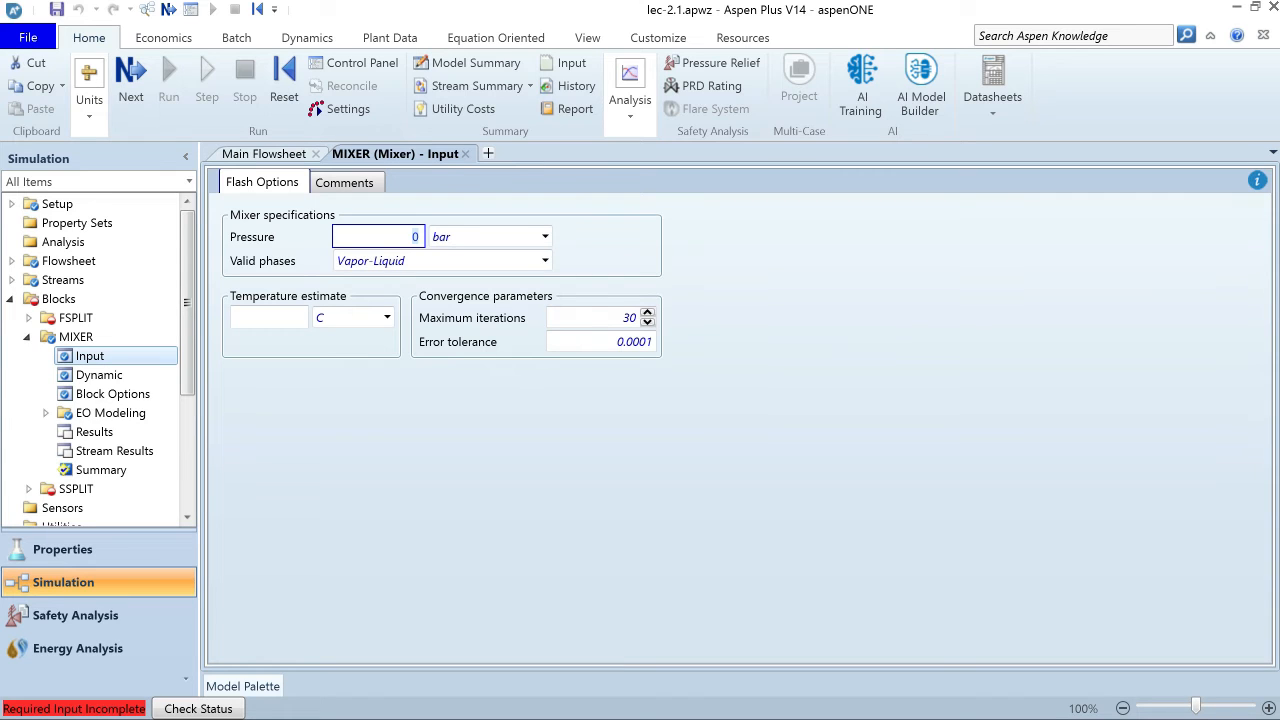
left_click(286, 318)
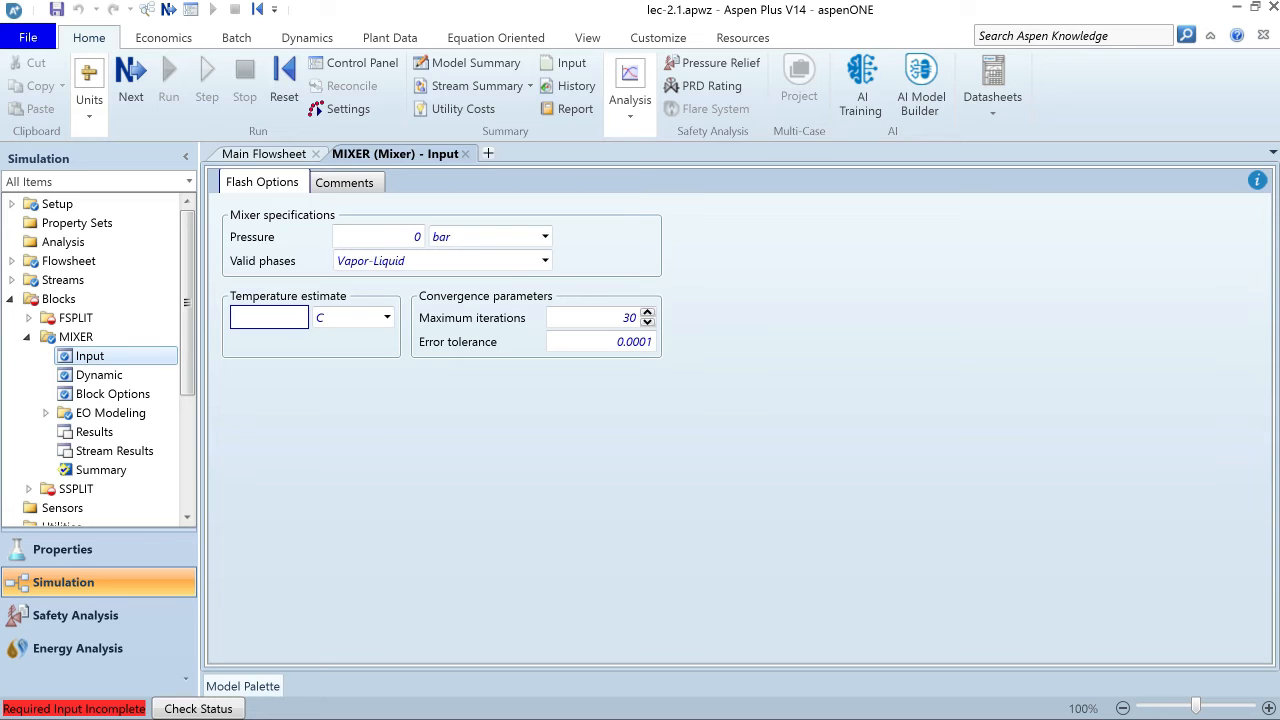
left_click(27, 337)
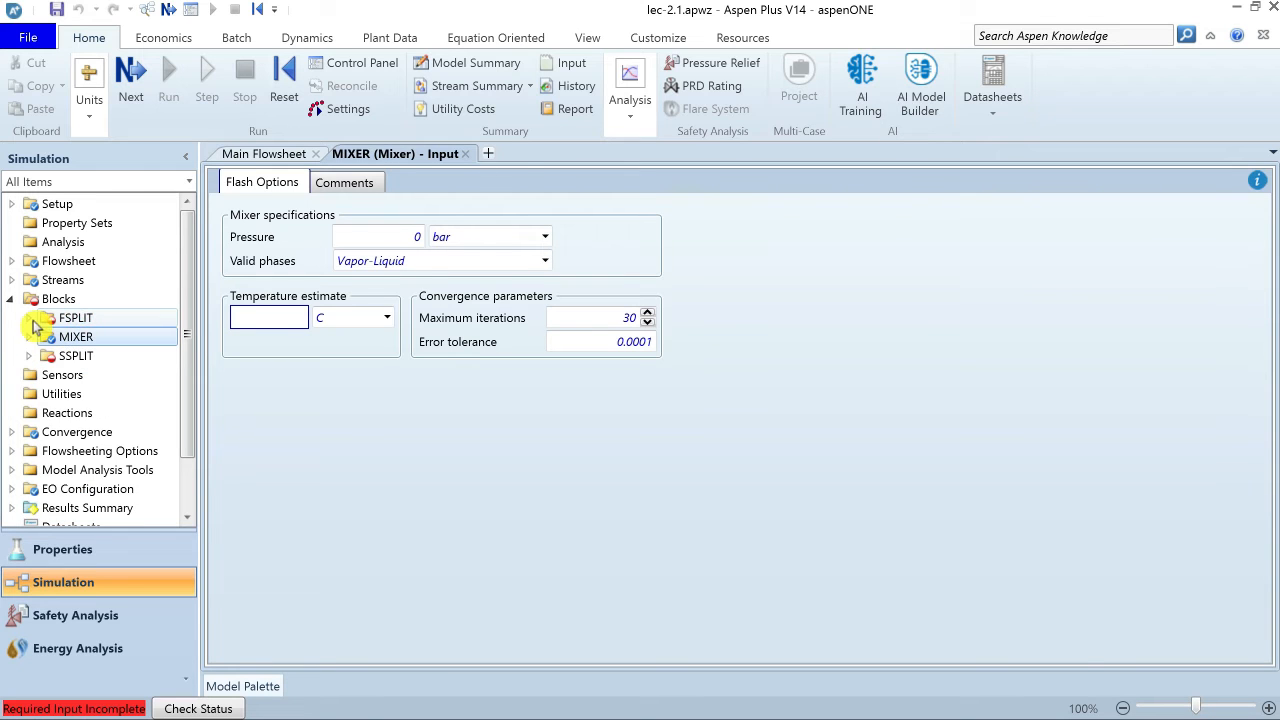
Specify the FSPLIT outlet stream FS-P1 by flow on a mass basis at 15000 kg/hr
double_click(35, 320)
left_click(483, 260)
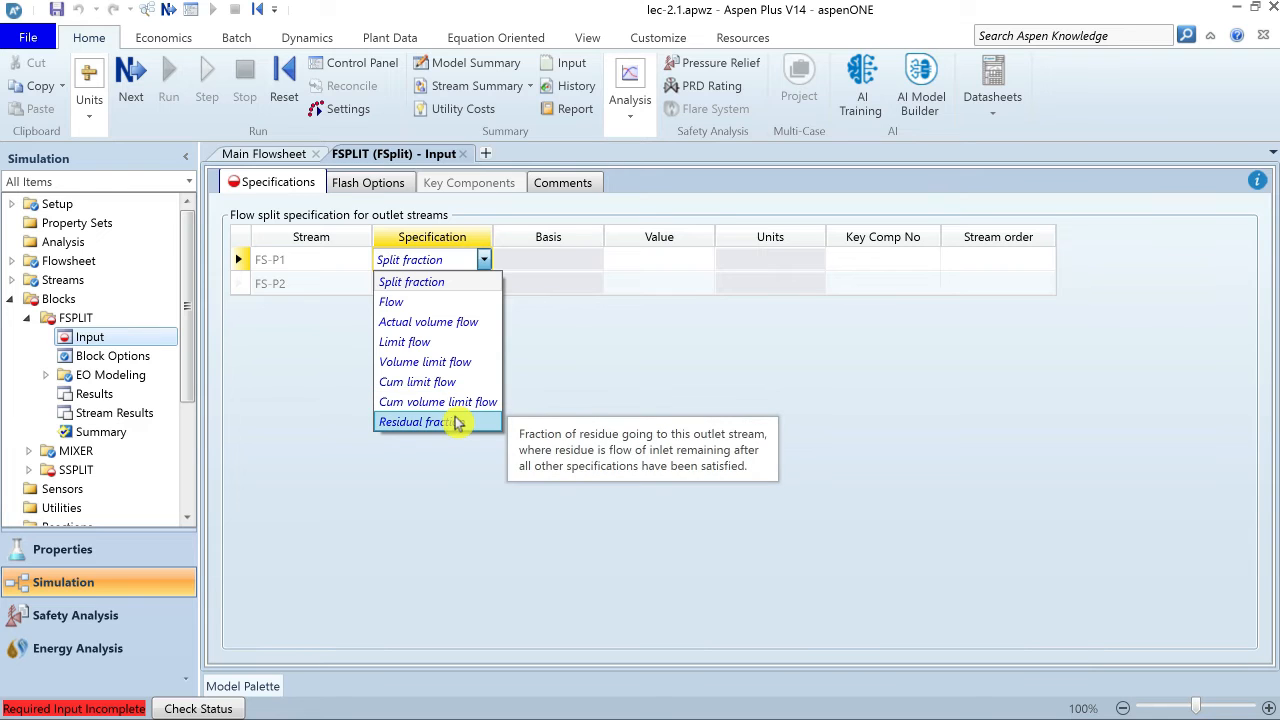
left_click(391, 301)
left_click(634, 262)
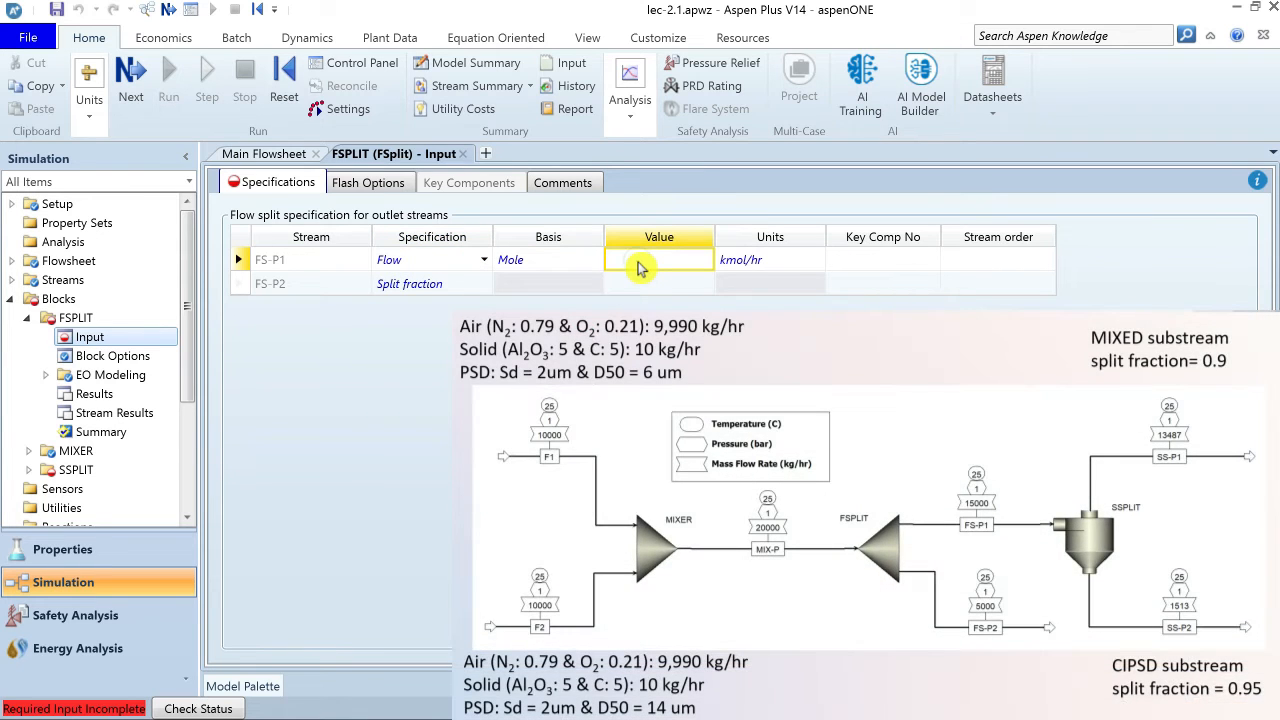
type("15000")
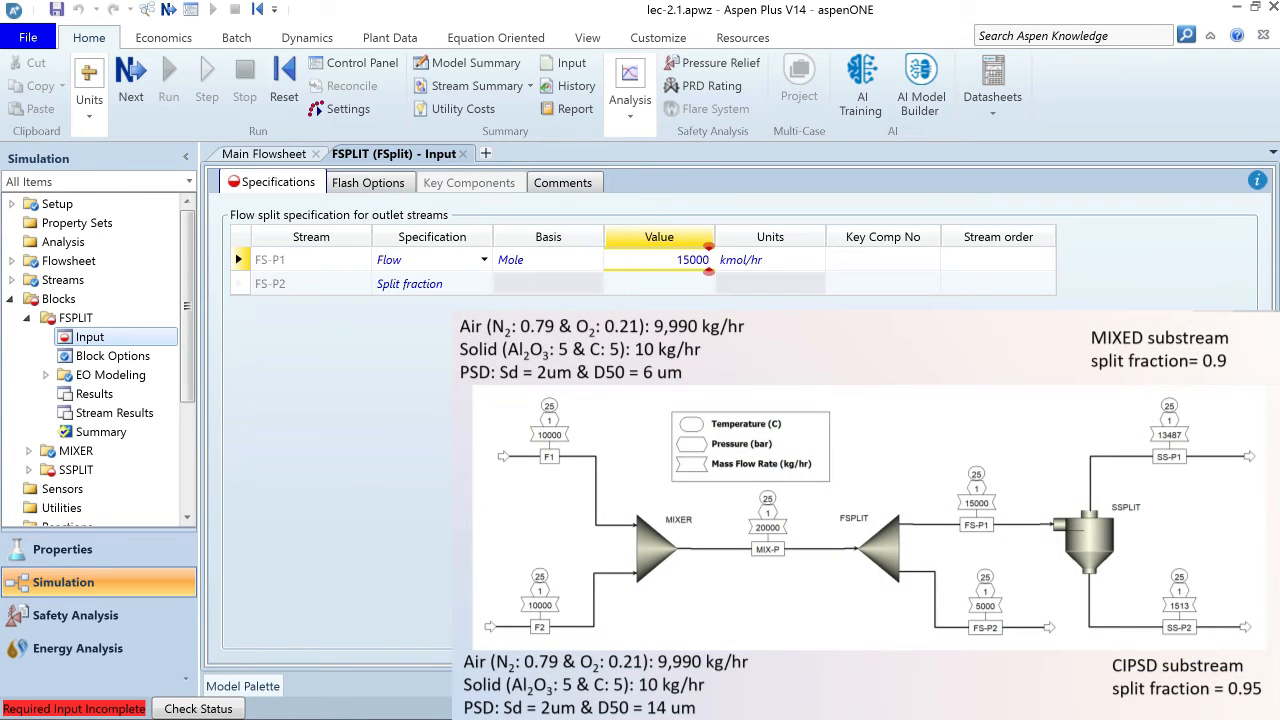
left_click(548, 259)
left_click(595, 259)
left_click(548, 283)
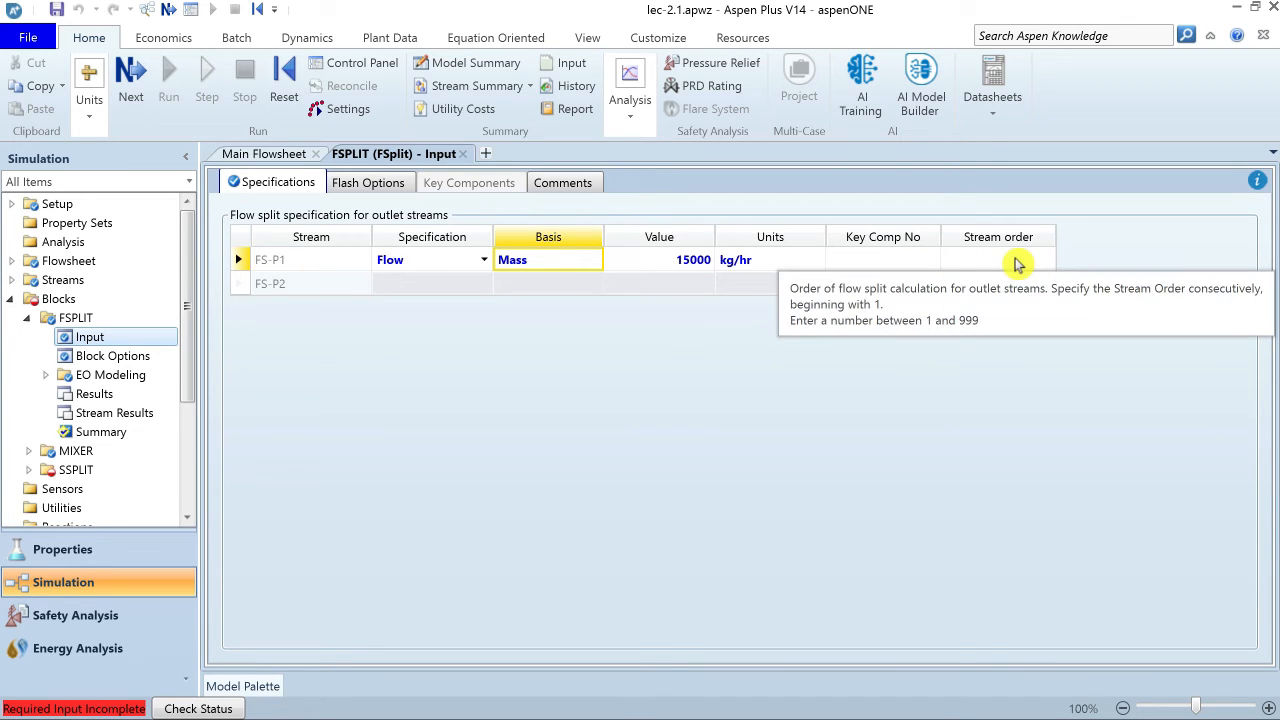
Set the MIXED substream split fraction to 0.9 for outlet stream SS-P1 in the SSPLIT block
left_click(28, 318)
double_click(36, 358)
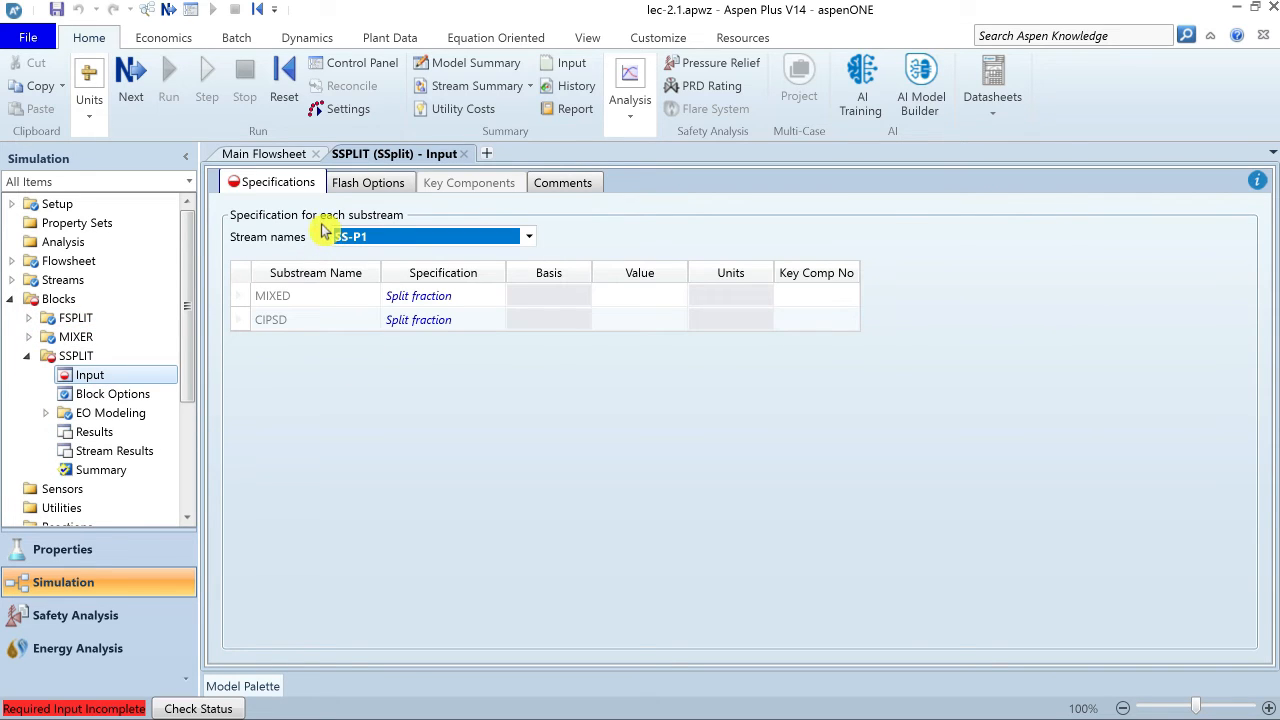
left_click(528, 237)
left_click(571, 237)
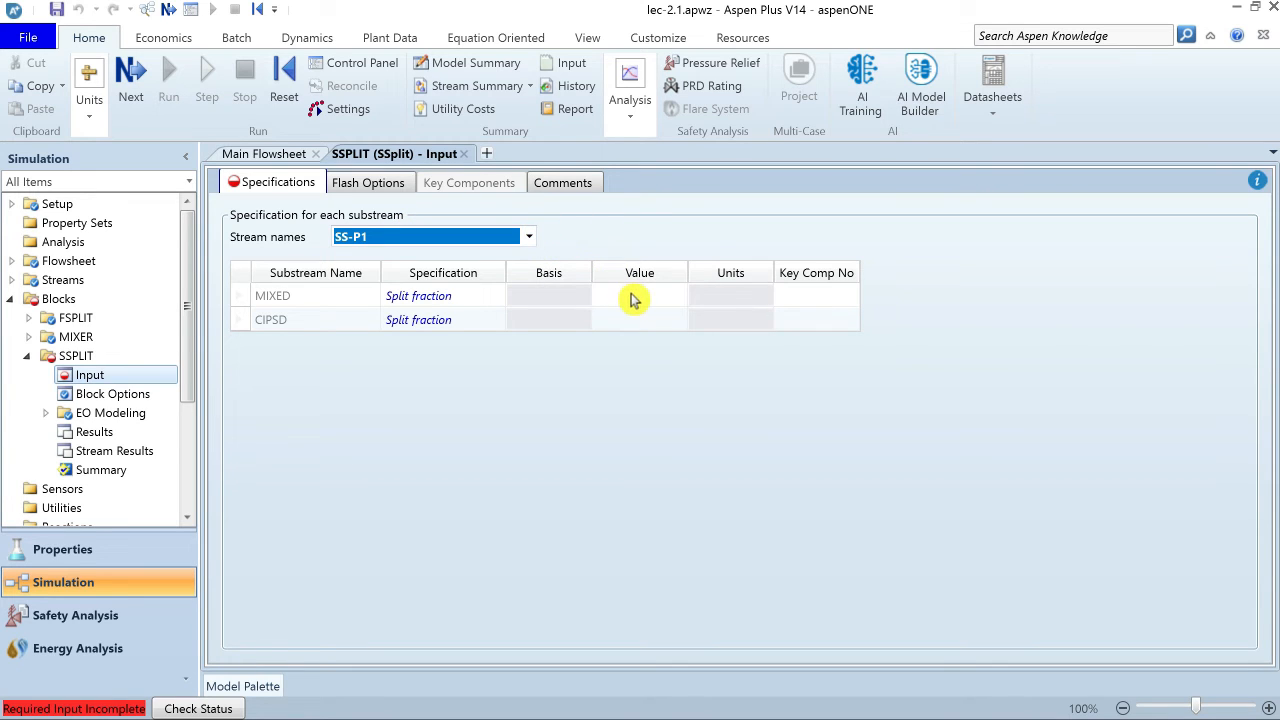
left_click(530, 238)
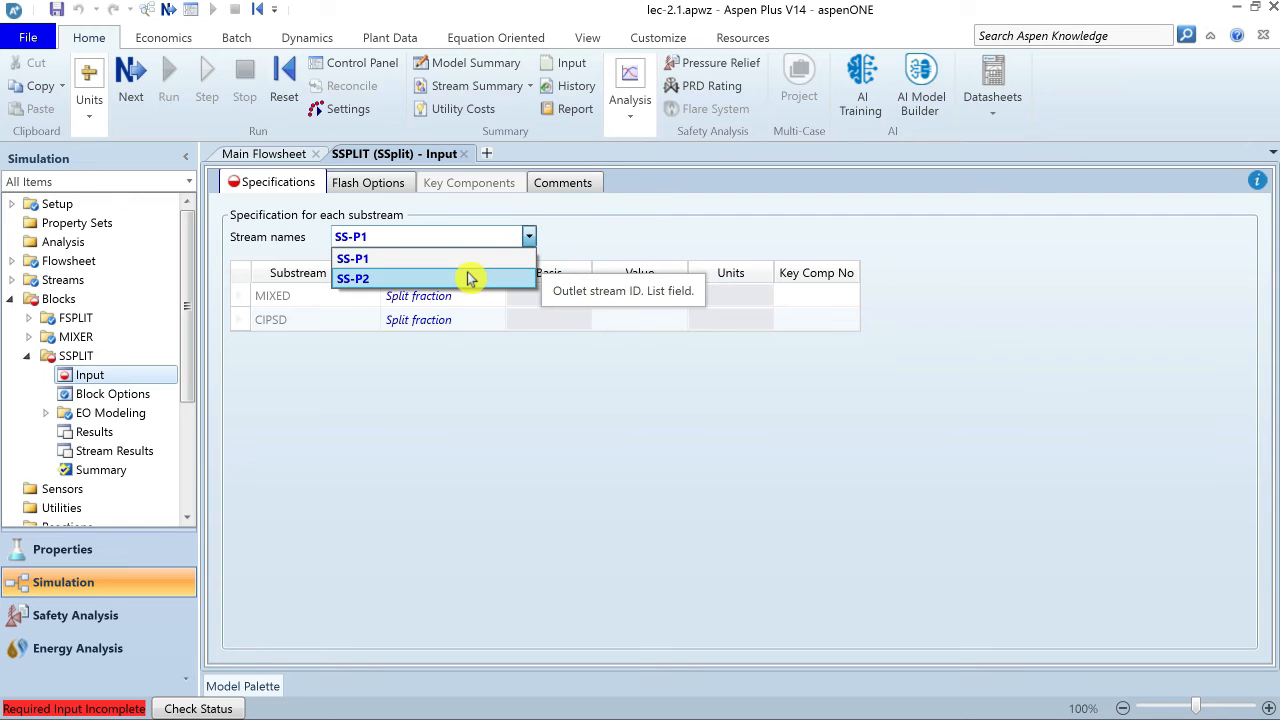
left_click(571, 249)
left_click(641, 298)
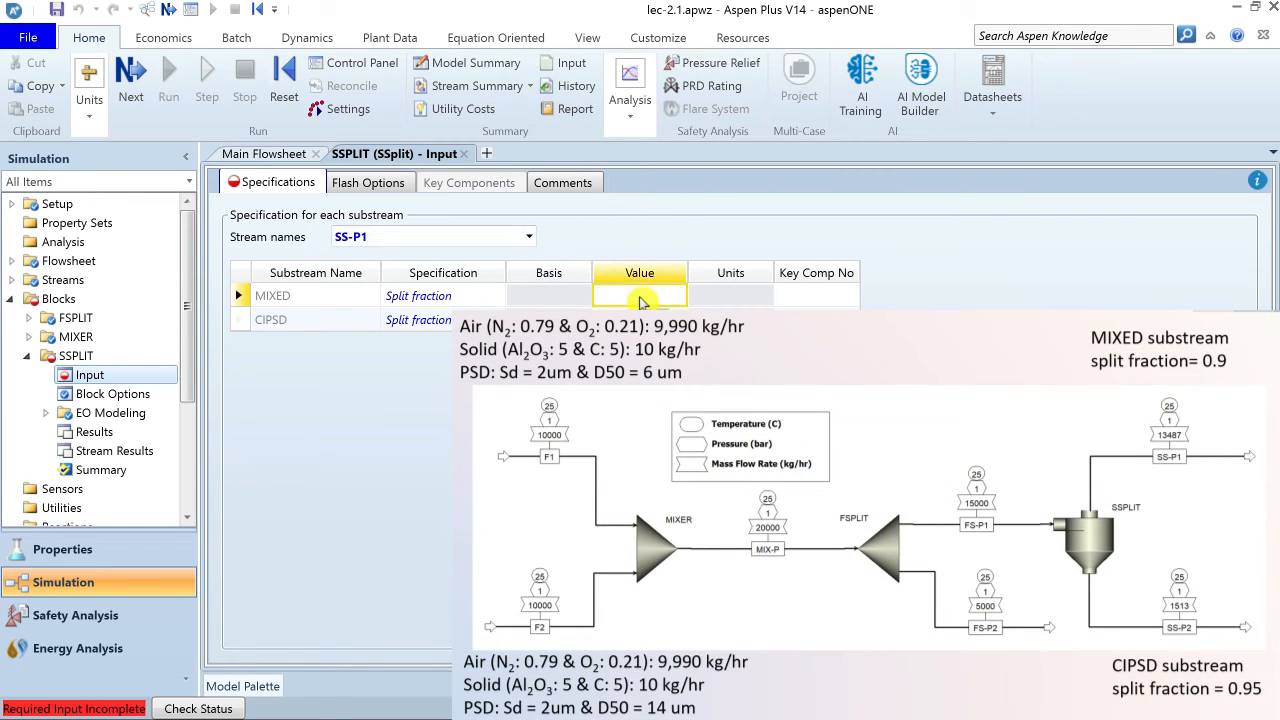
type("0.9")
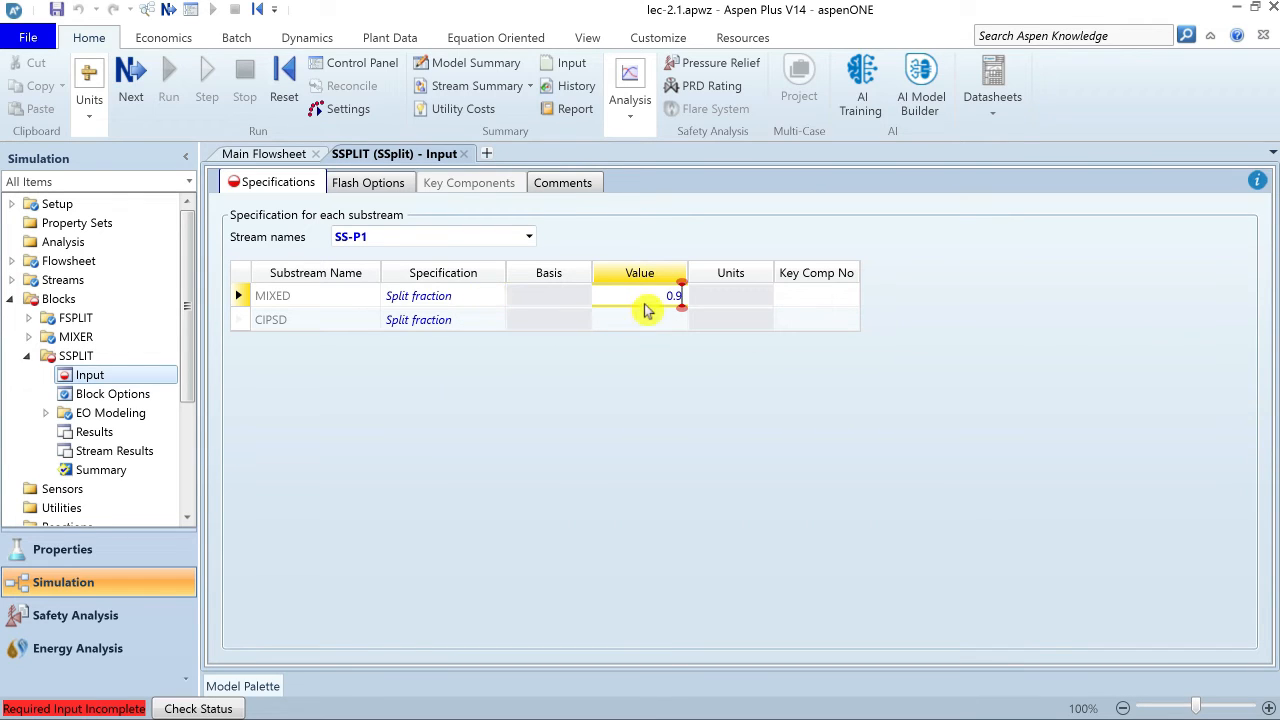
left_click(343, 300)
left_click(316, 321)
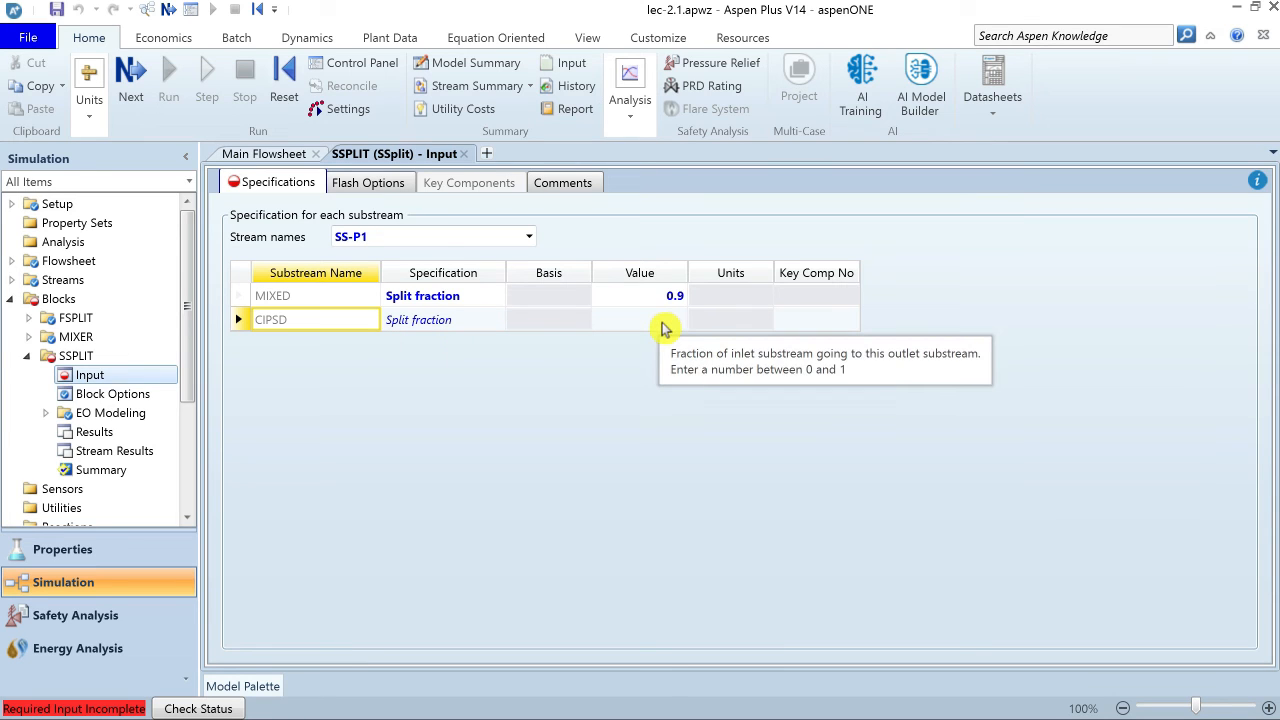
Set the CIPSD substream split fraction to 0.95 for SSPLIT's outlet stream SS-P2
left_click(528, 237)
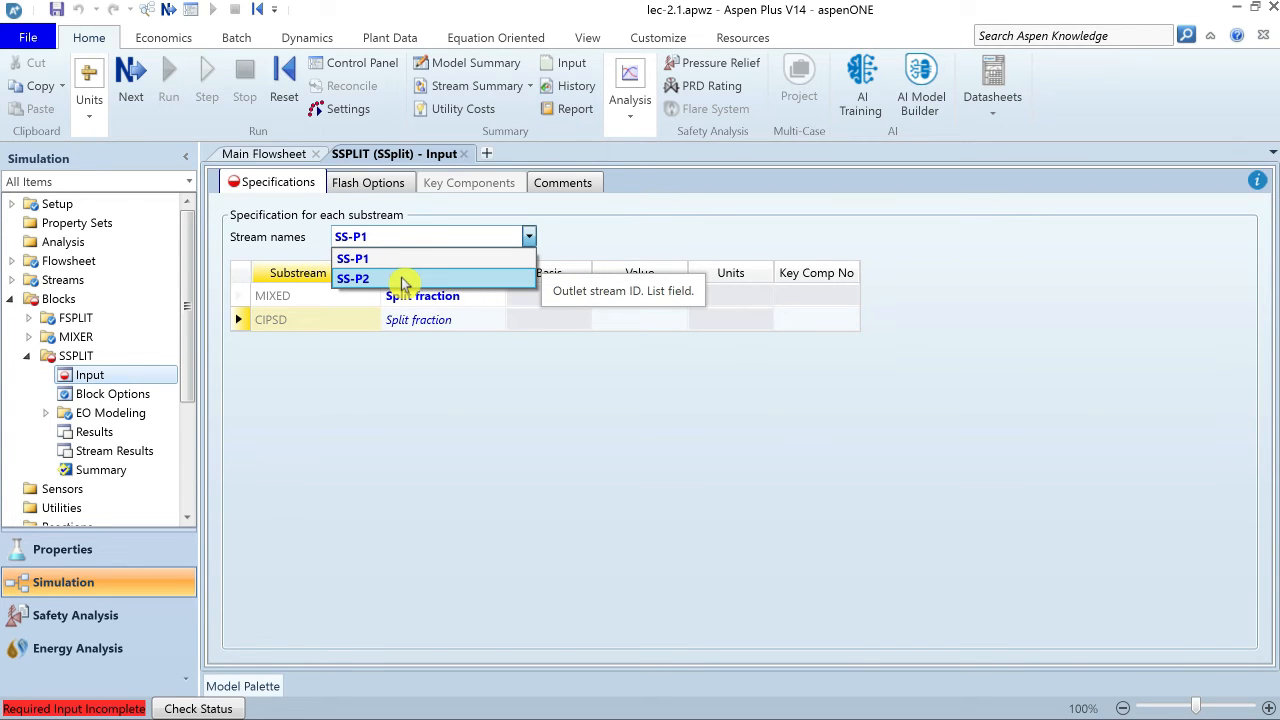
left_click(655, 328)
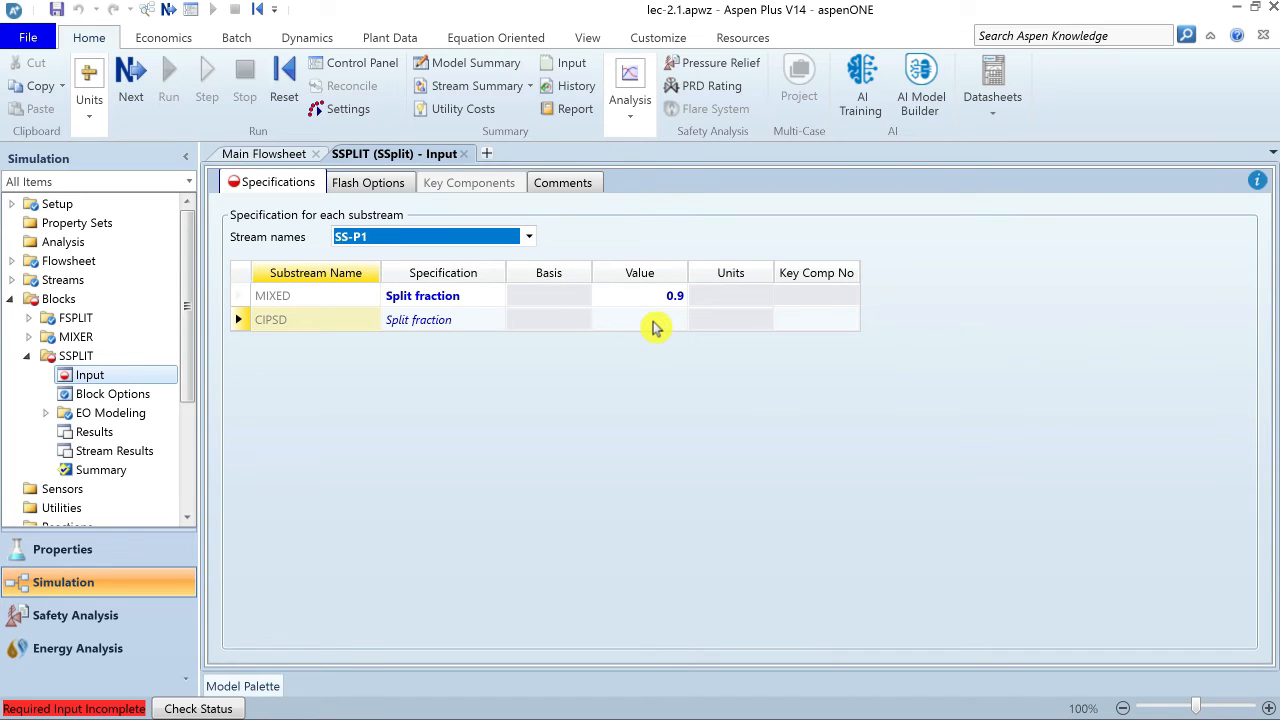
left_click(654, 320)
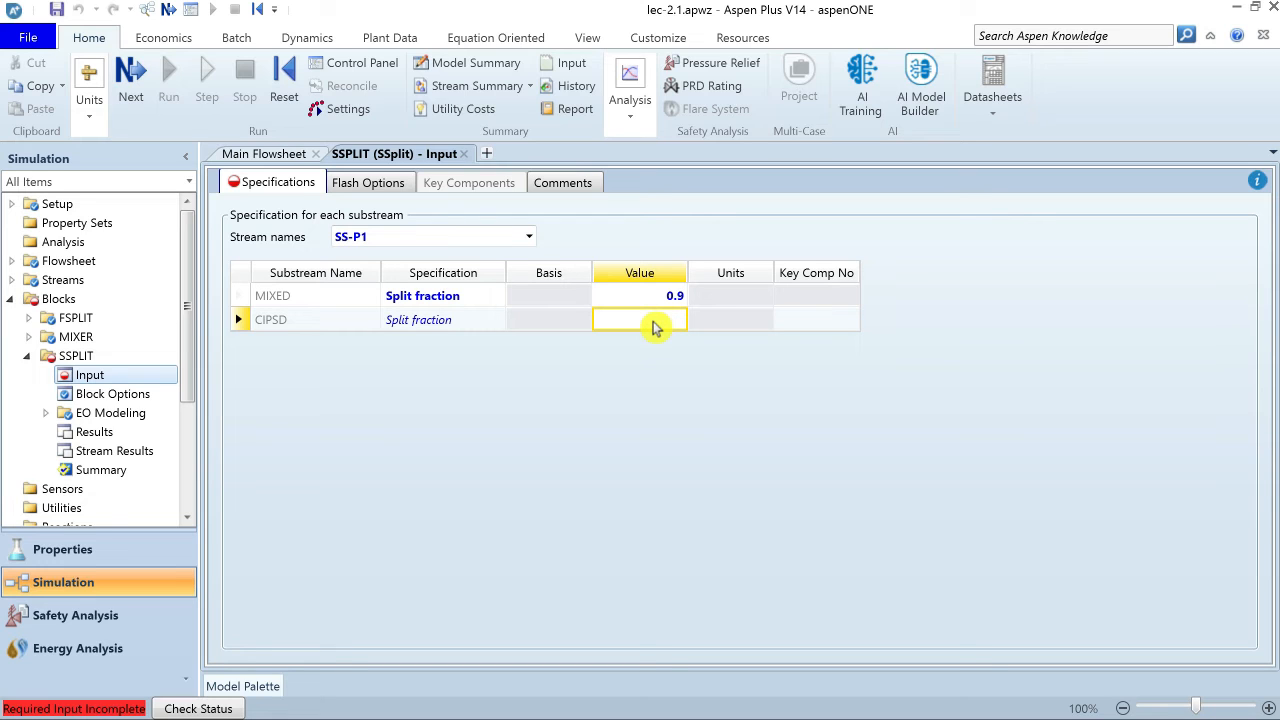
left_click(529, 237)
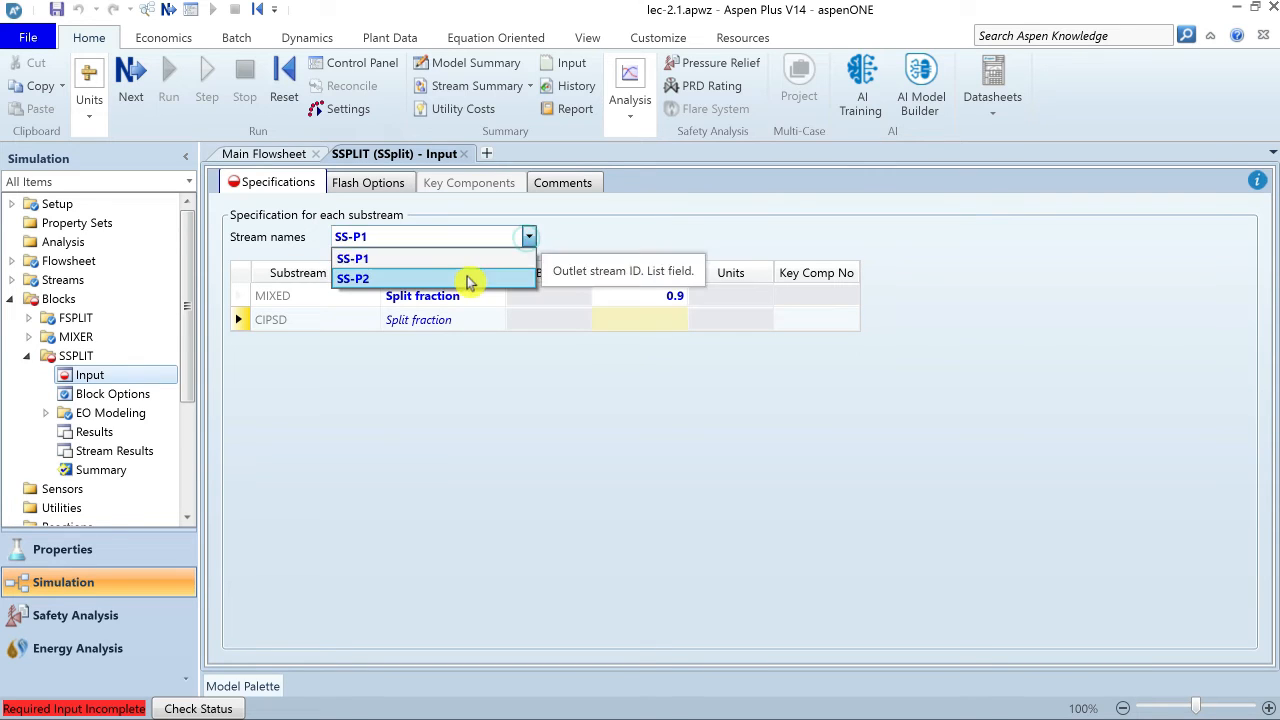
left_click(463, 278)
left_click(640, 320)
type("0.95")
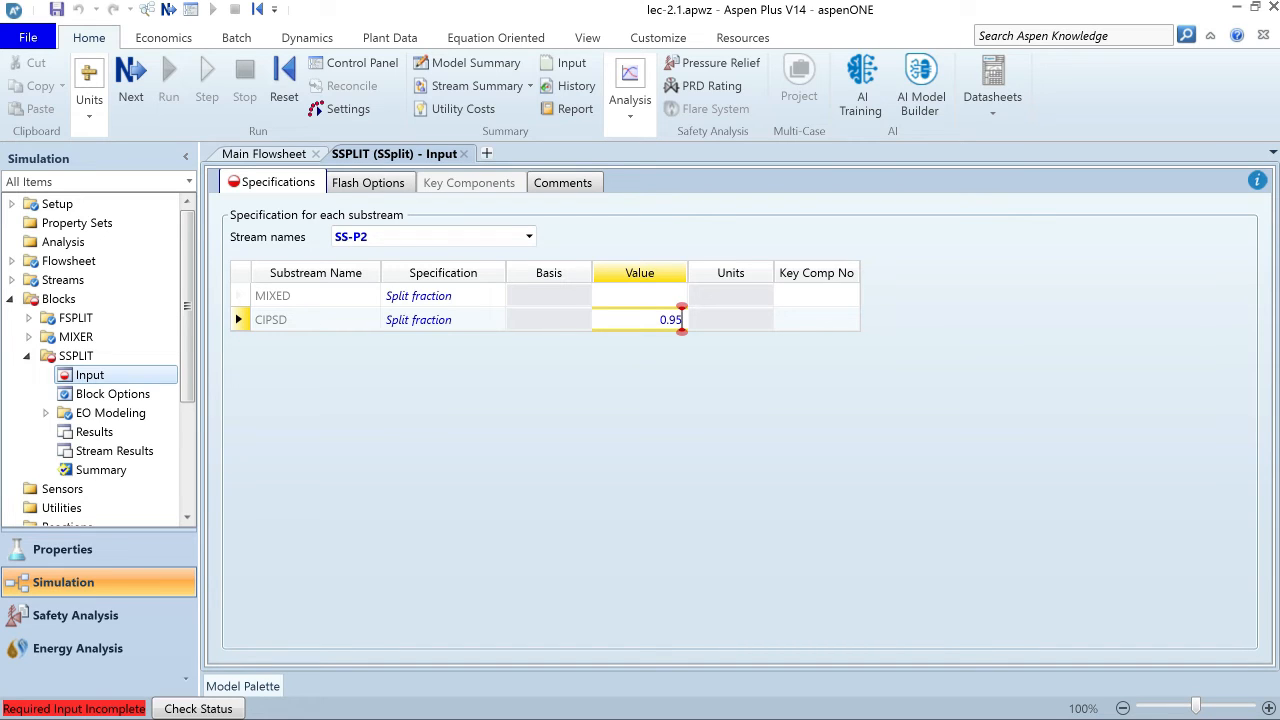
key("Return")
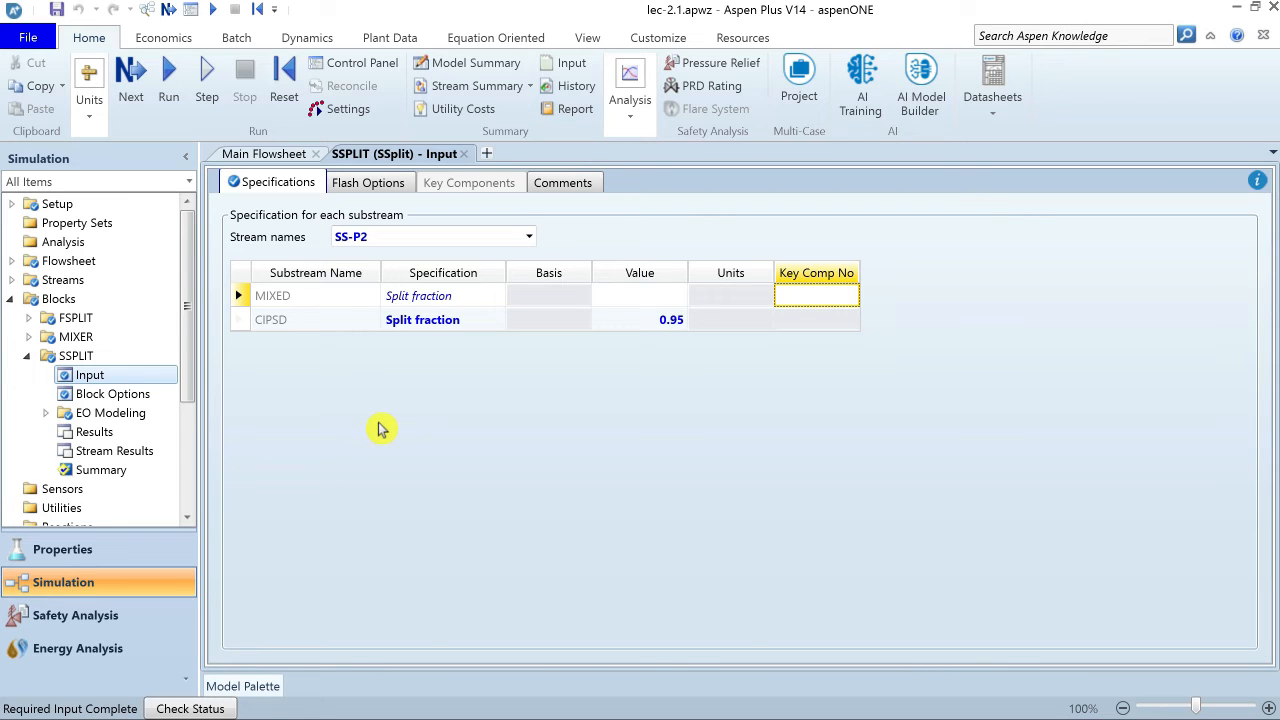
Save the simulation file and run the simulation
key("ctrl+s")
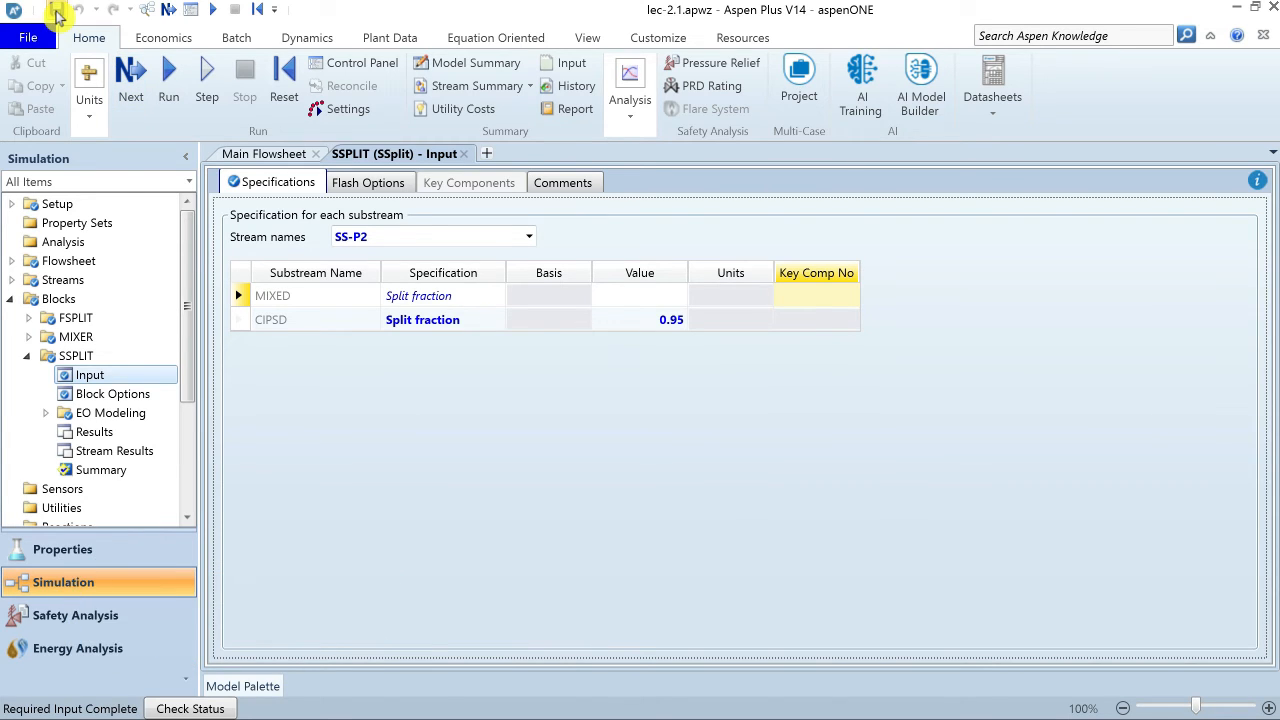
left_click(30, 37)
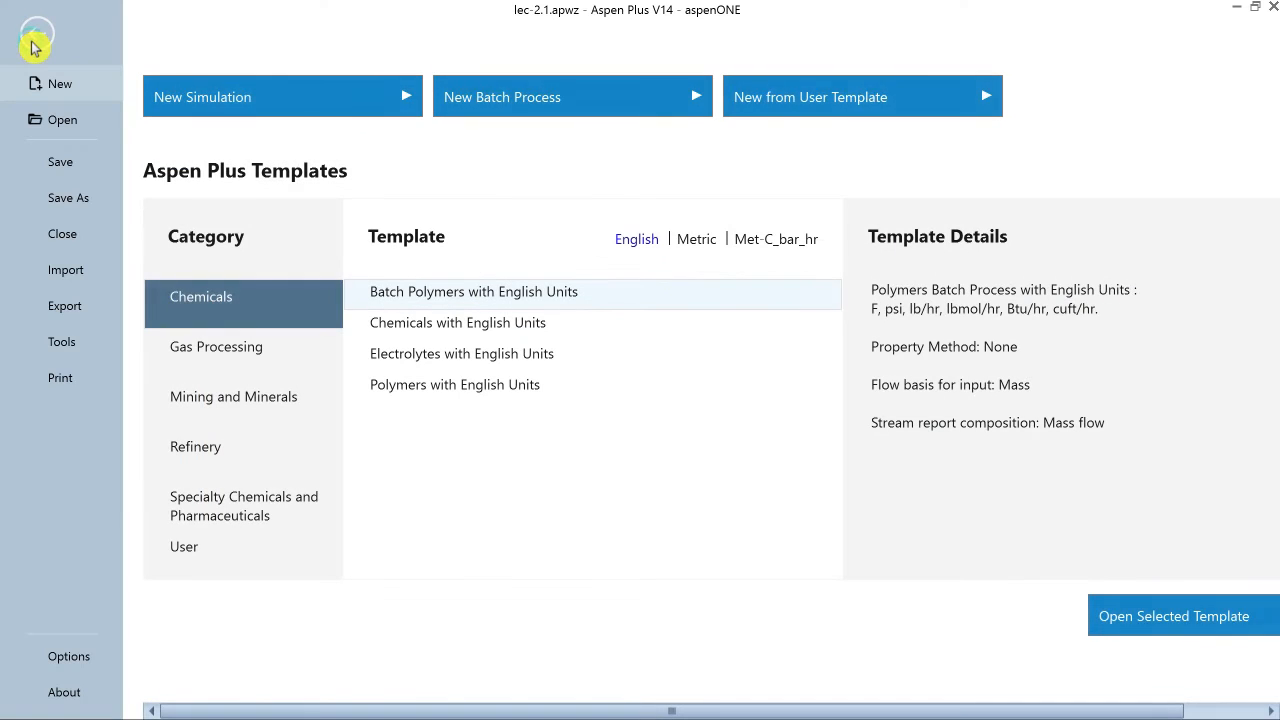
left_click(72, 161)
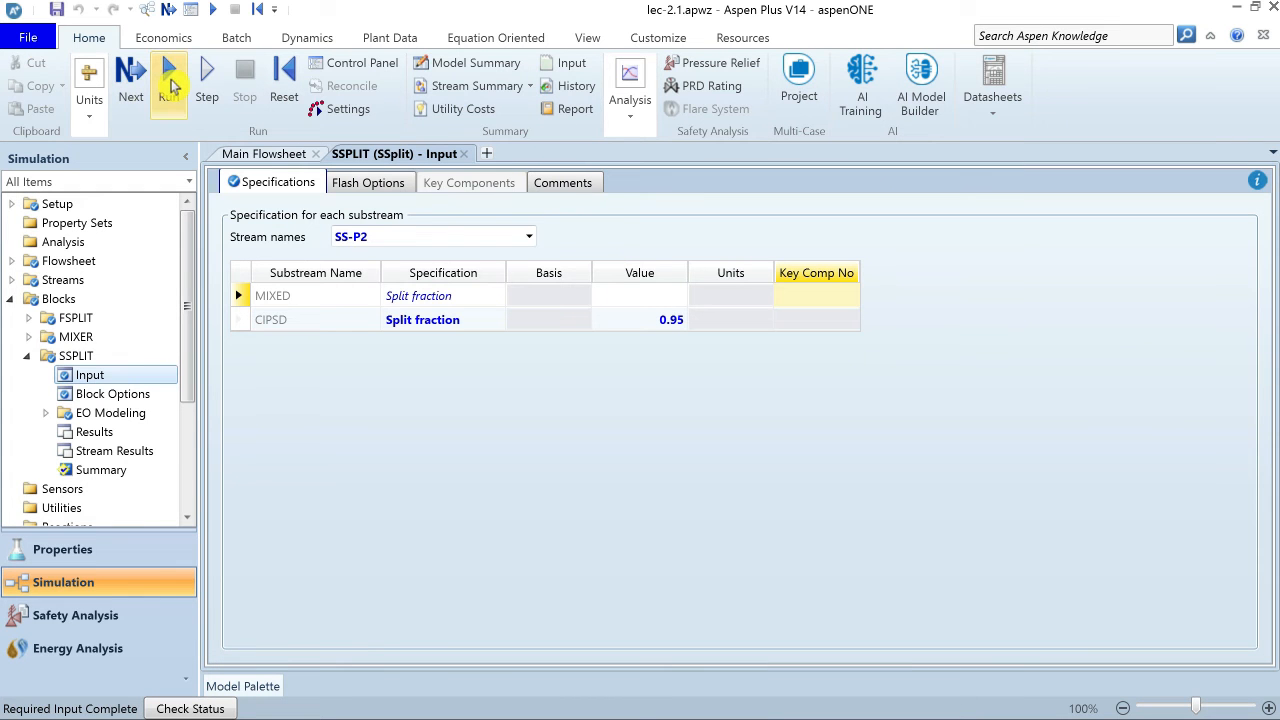
left_click(169, 80)
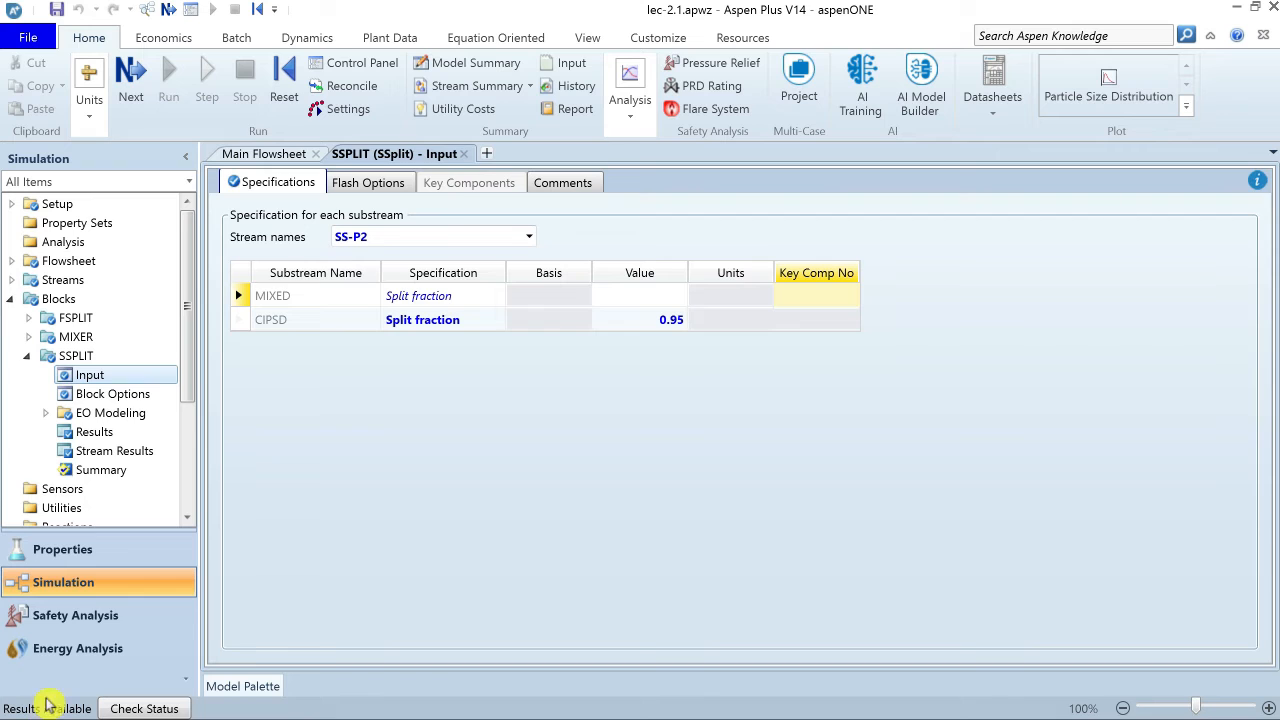
Close the SSPLIT input form, return to the main flowsheet and look up the stream summary and MIXER stream result options
left_click(465, 155)
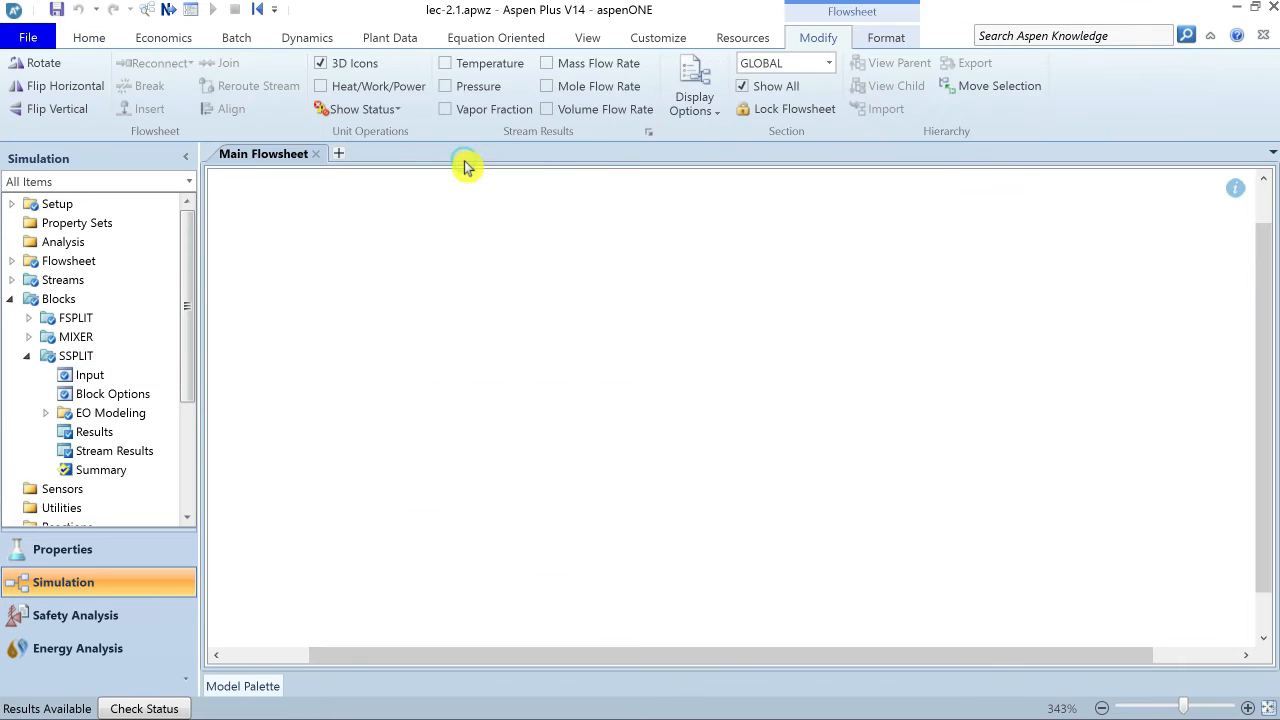
left_click(88, 37)
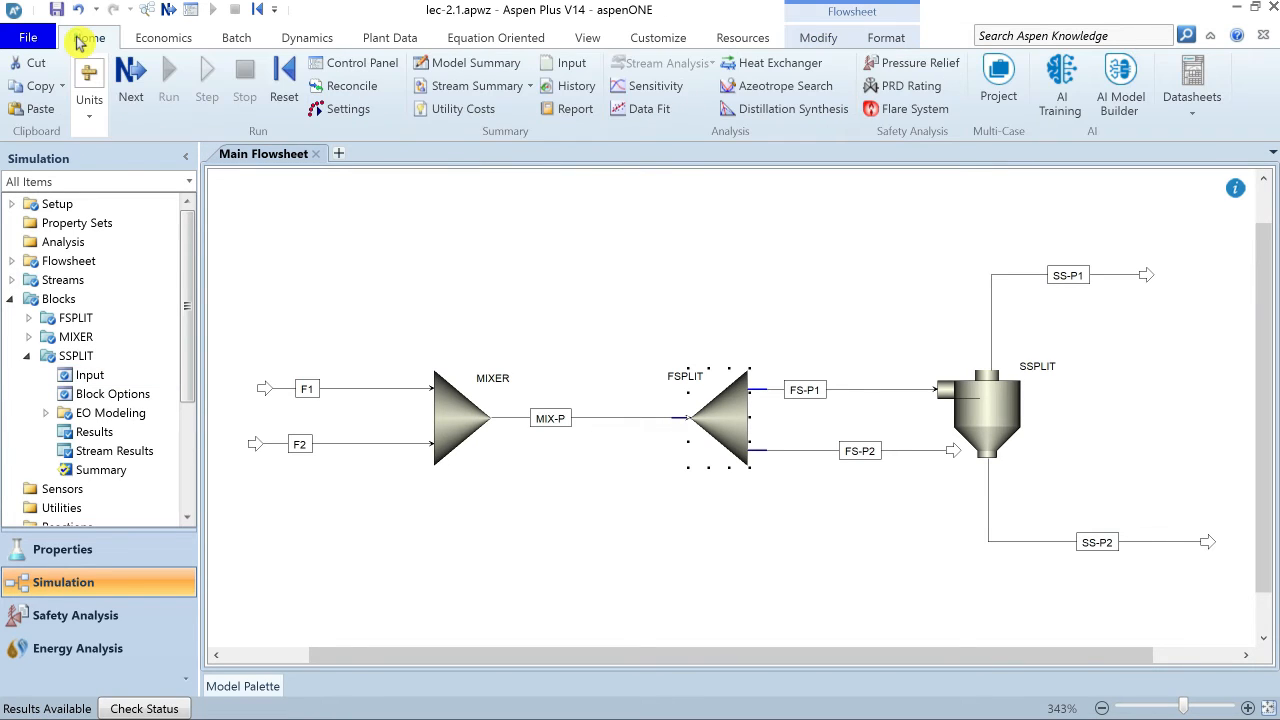
left_click(535, 89)
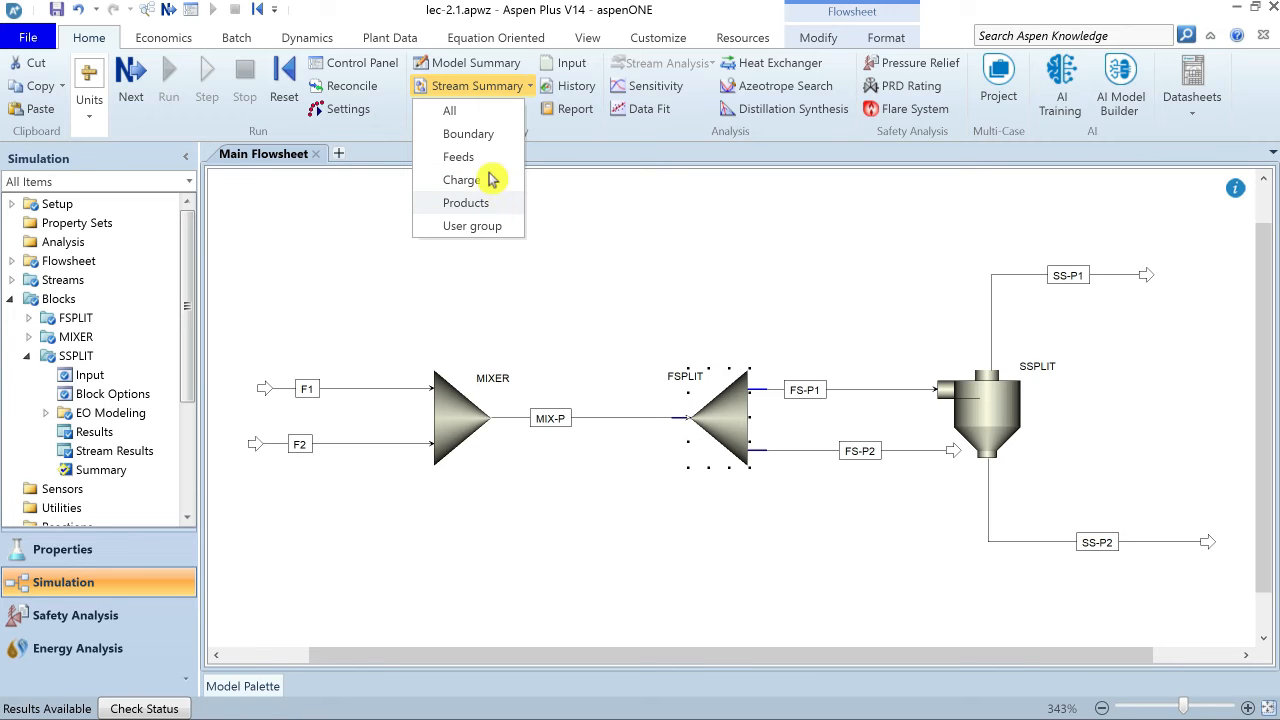
left_click(459, 118)
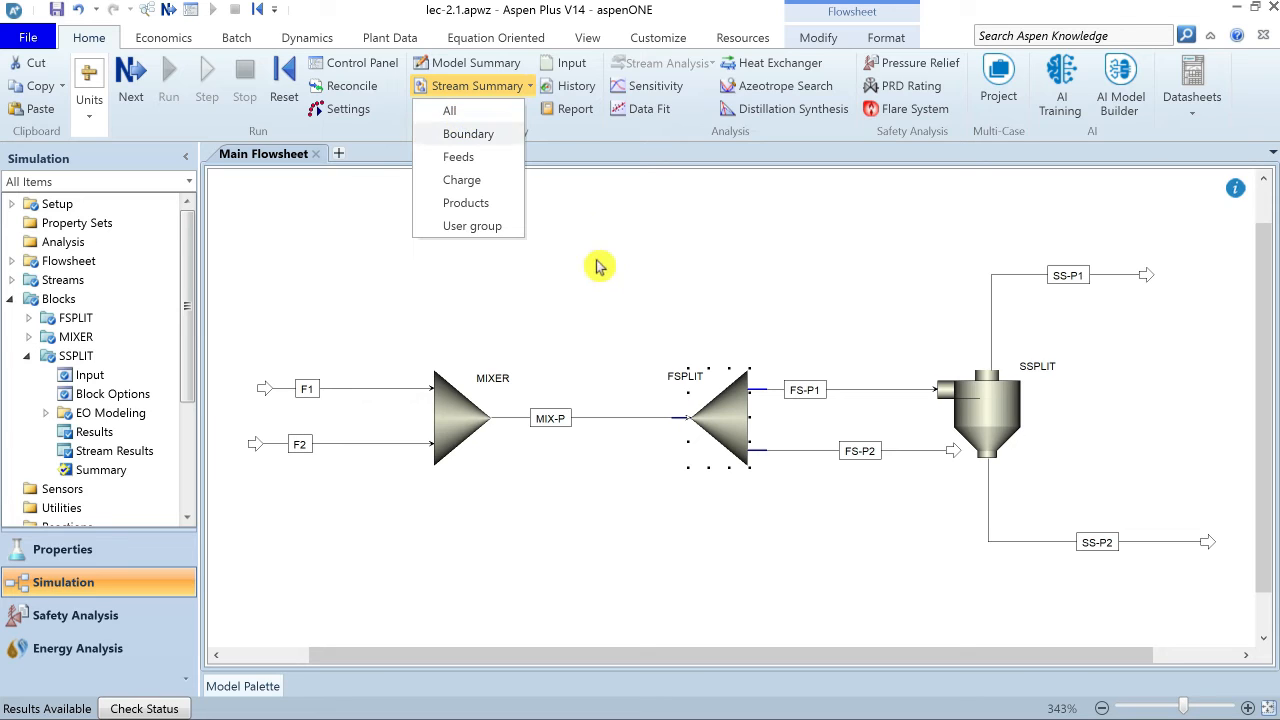
left_click(457, 417)
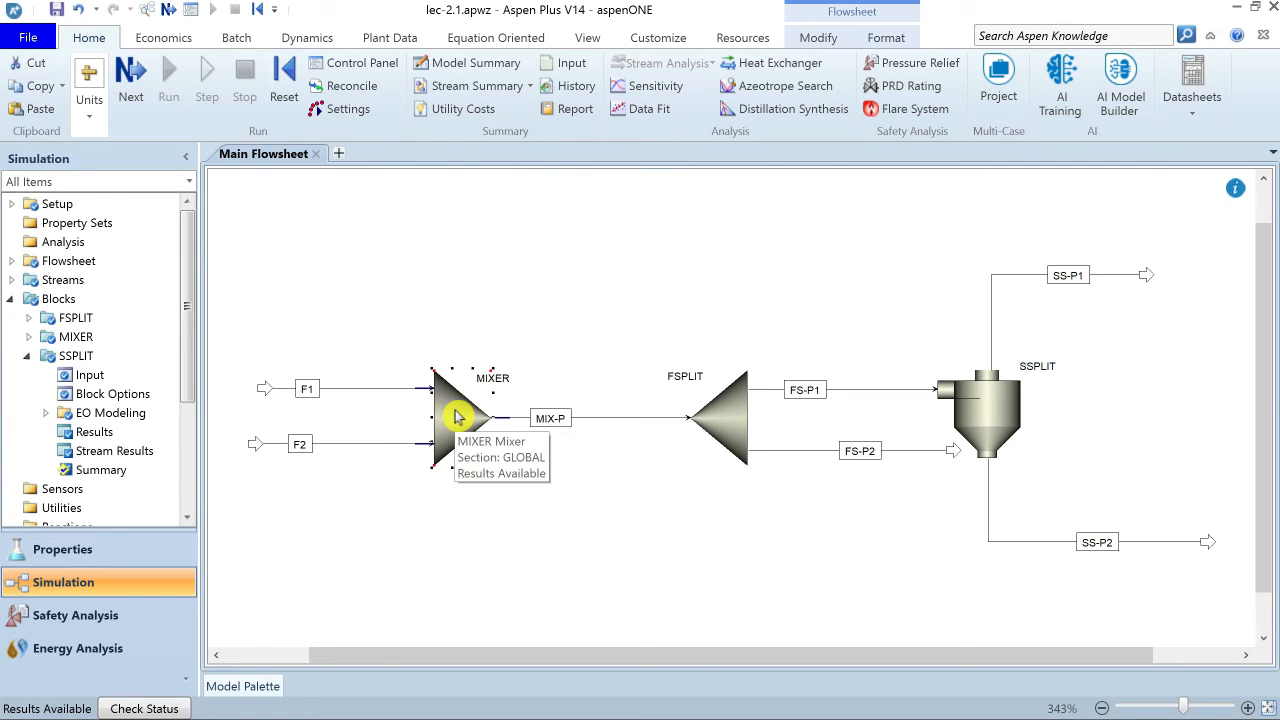
right_click(455, 417)
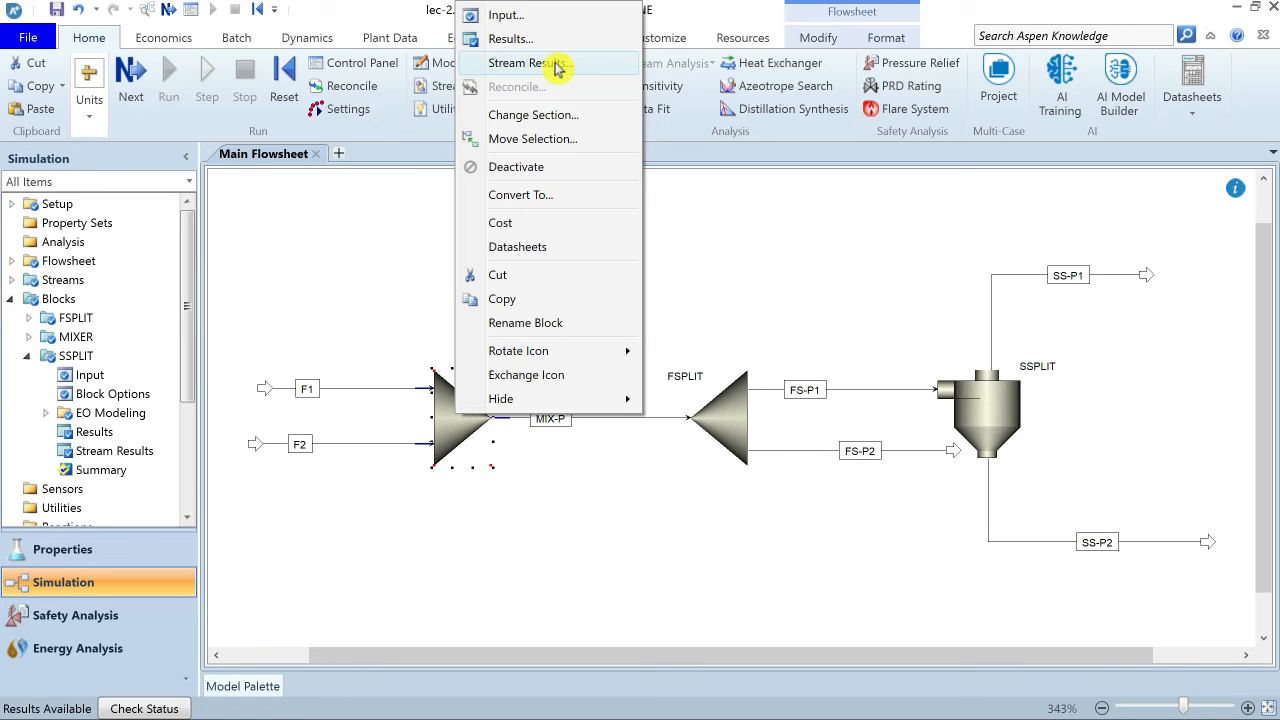
left_click(530, 63)
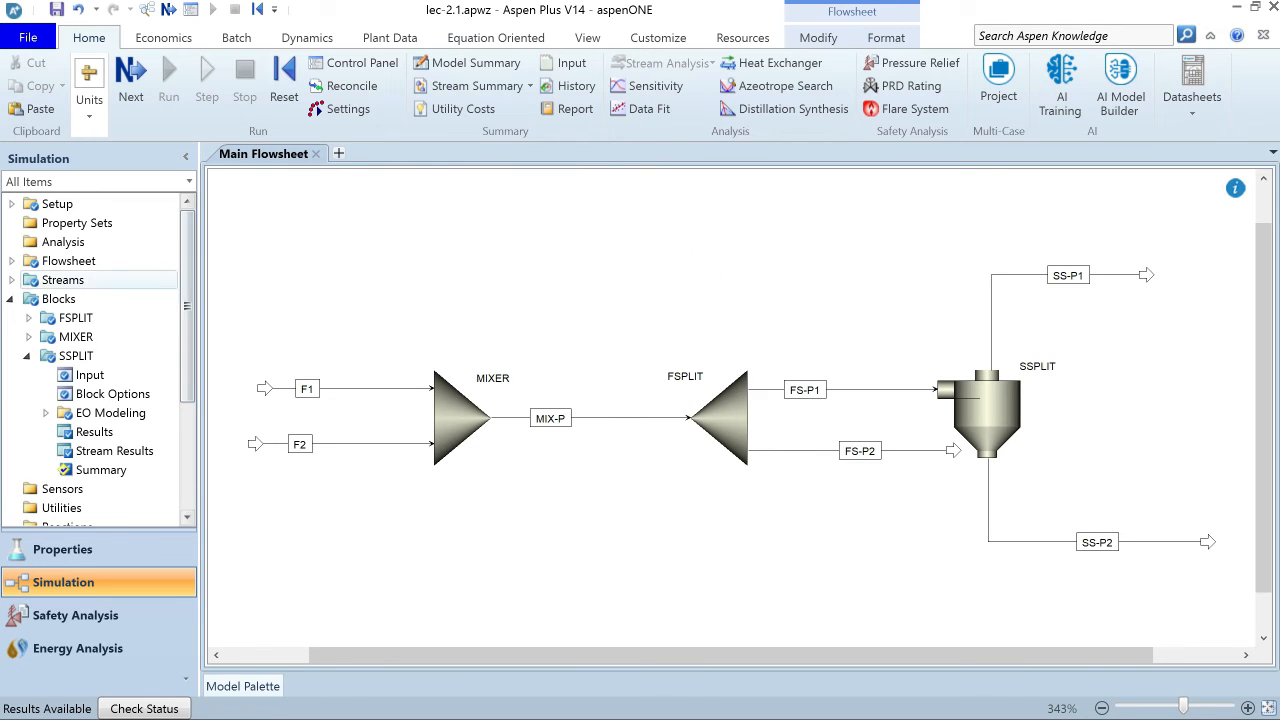
Expand the Streams, F1 and Results Summary branches of the simulation tree to locate the available results
left_click(11, 280)
left_click(28, 299)
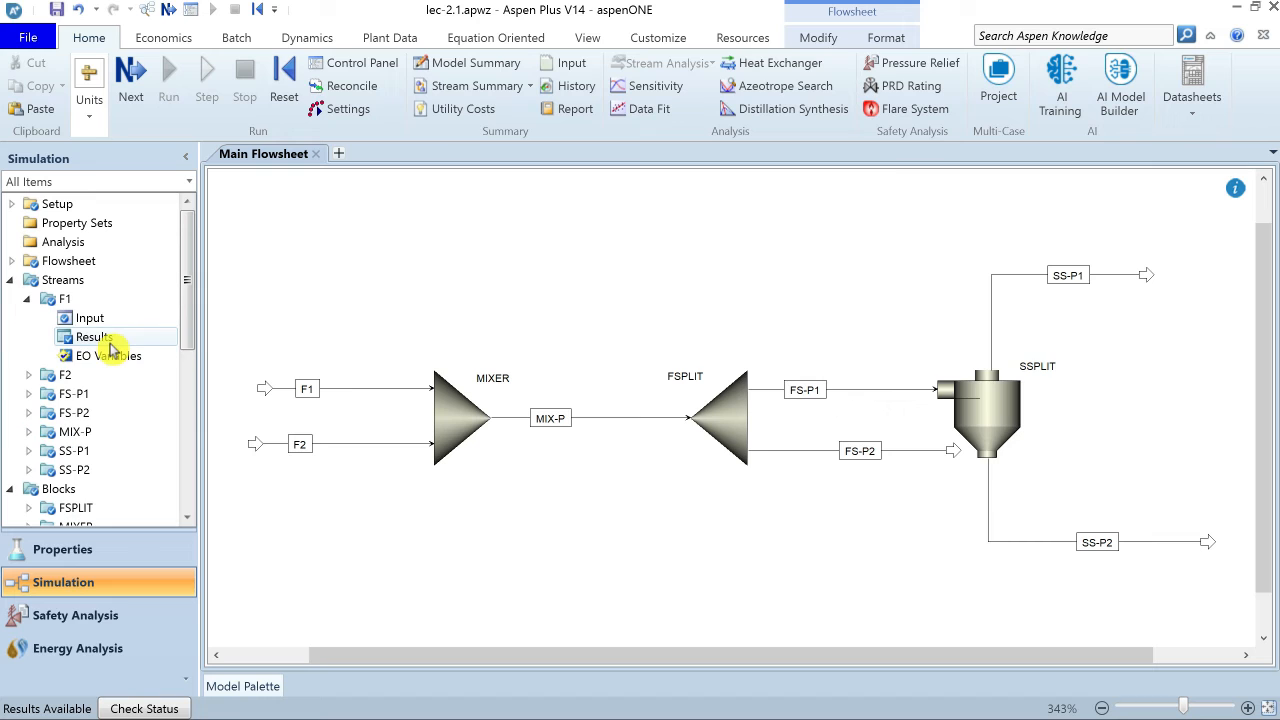
scroll(110, 350, "down", 4)
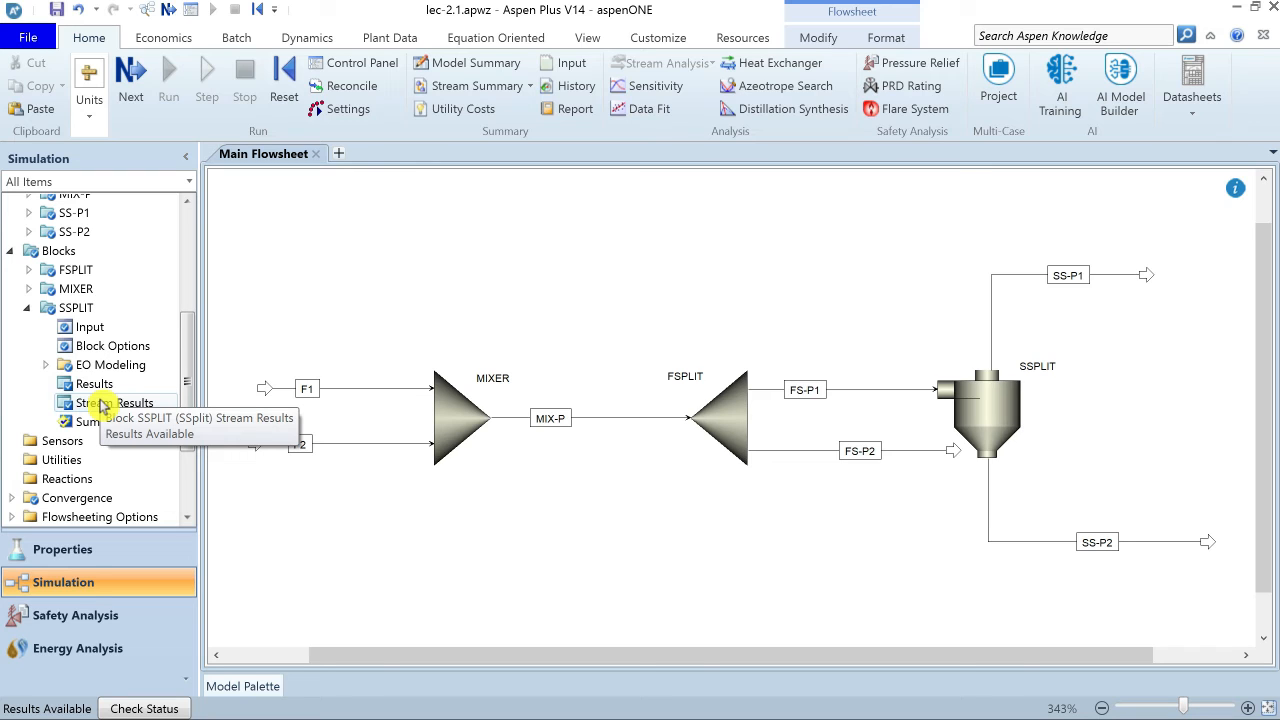
left_click_drag(186, 378, 189, 449)
left_click(18, 436)
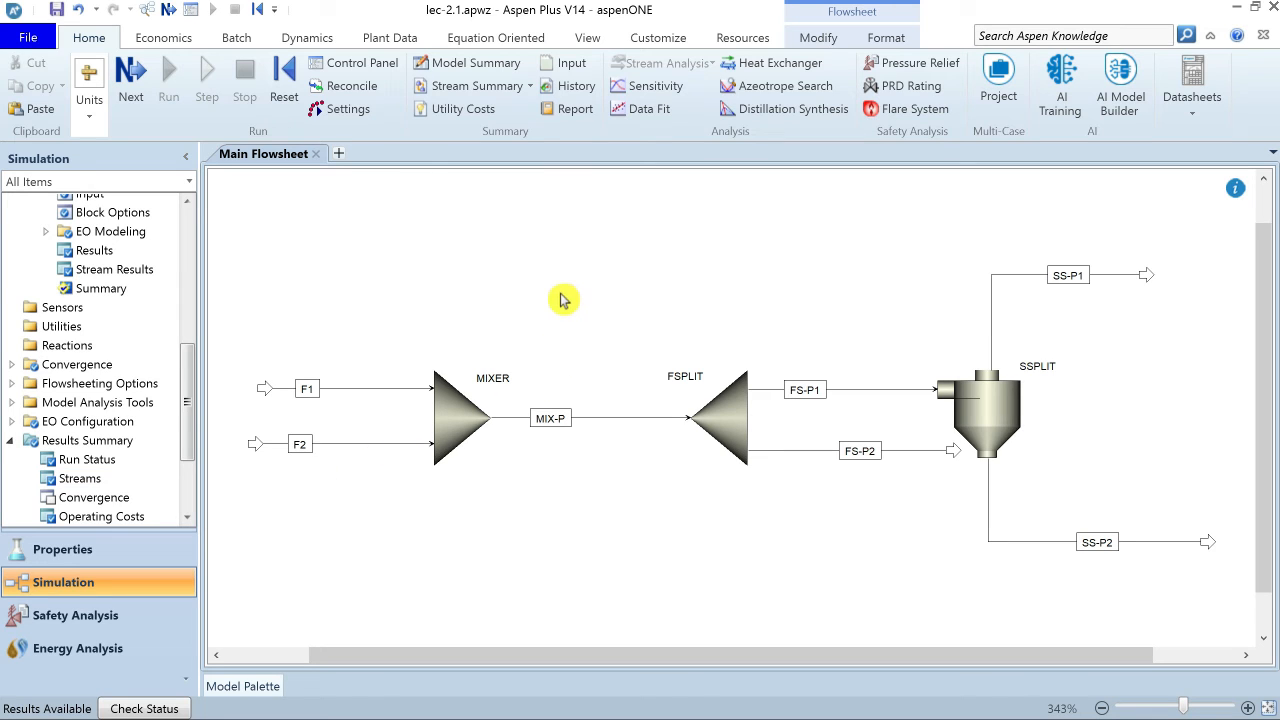
Open the stream summary for all streams and collapse the navigation pane to widen the results table
left_click(531, 88)
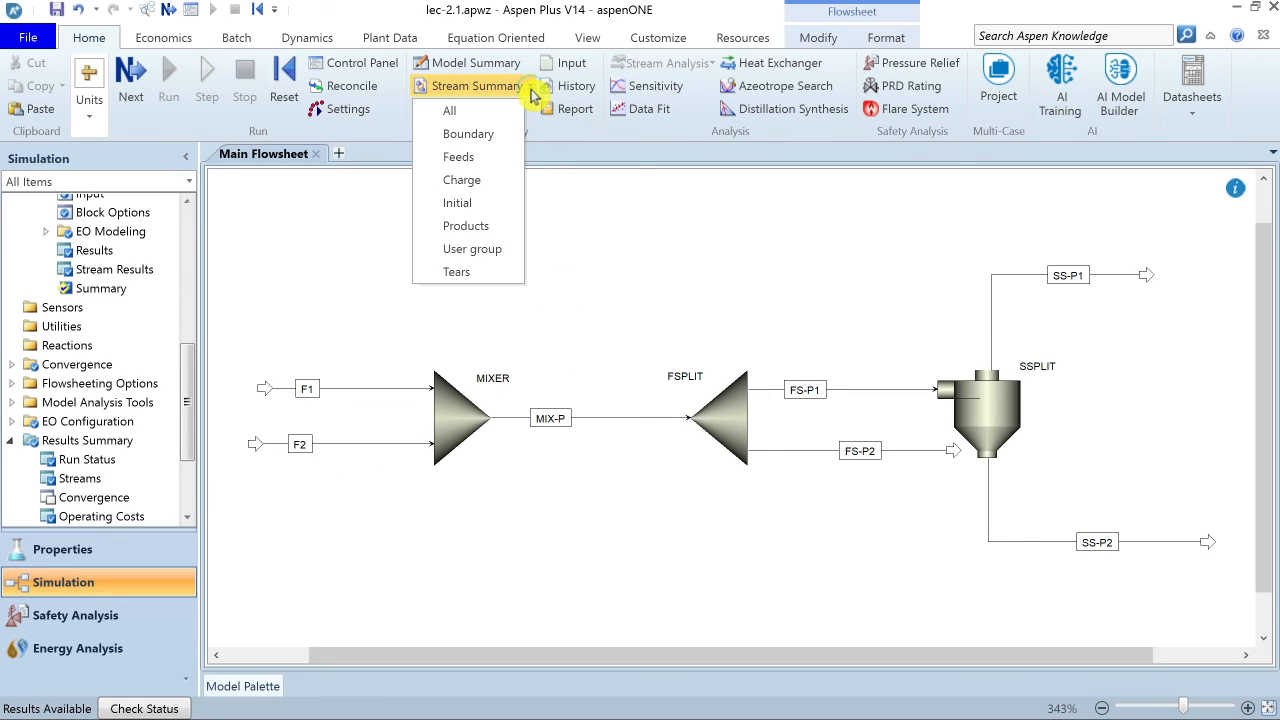
left_click(452, 113)
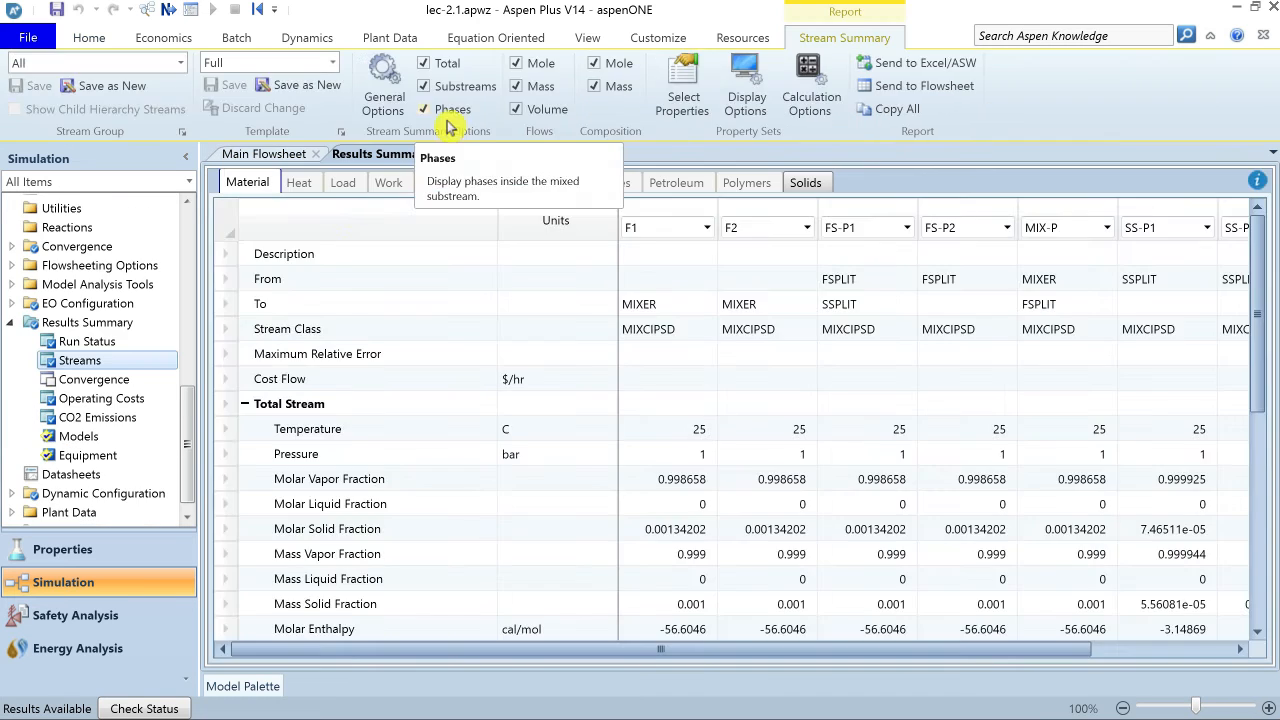
left_click(186, 158)
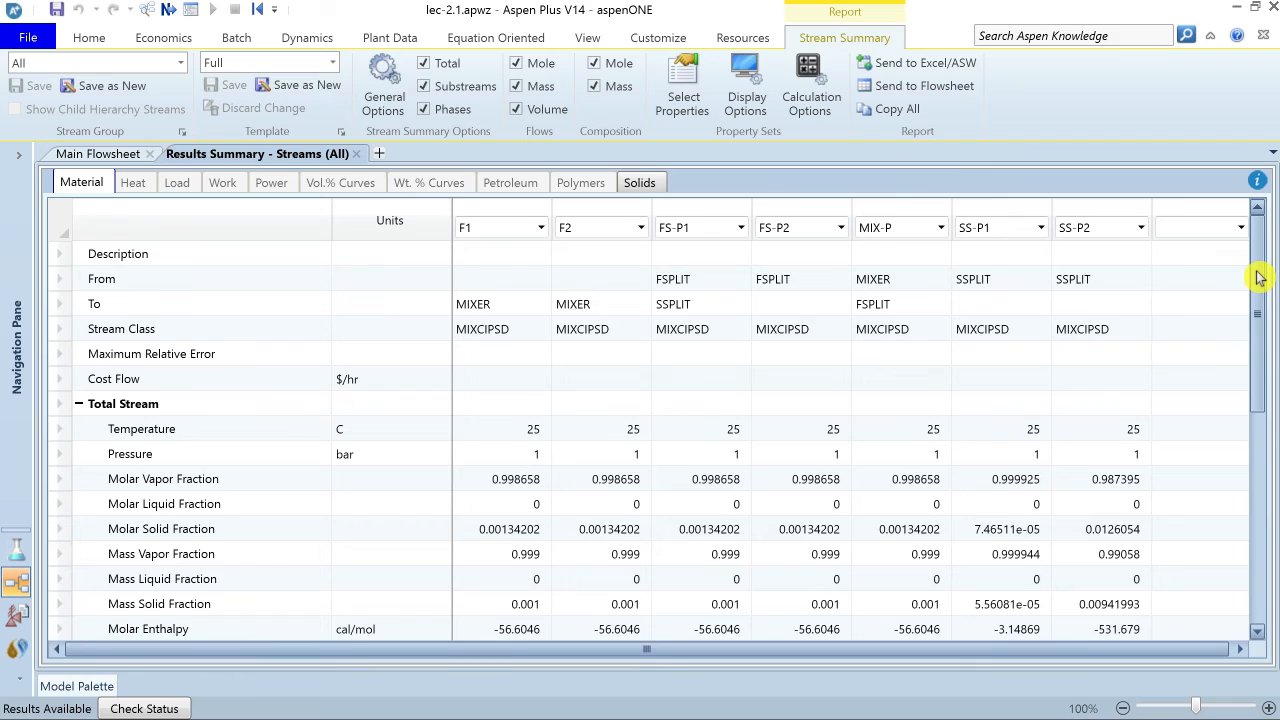
Look over the stream results table from the Total Stream properties to the MIXED and CIPSD substream sections
left_click(200, 429)
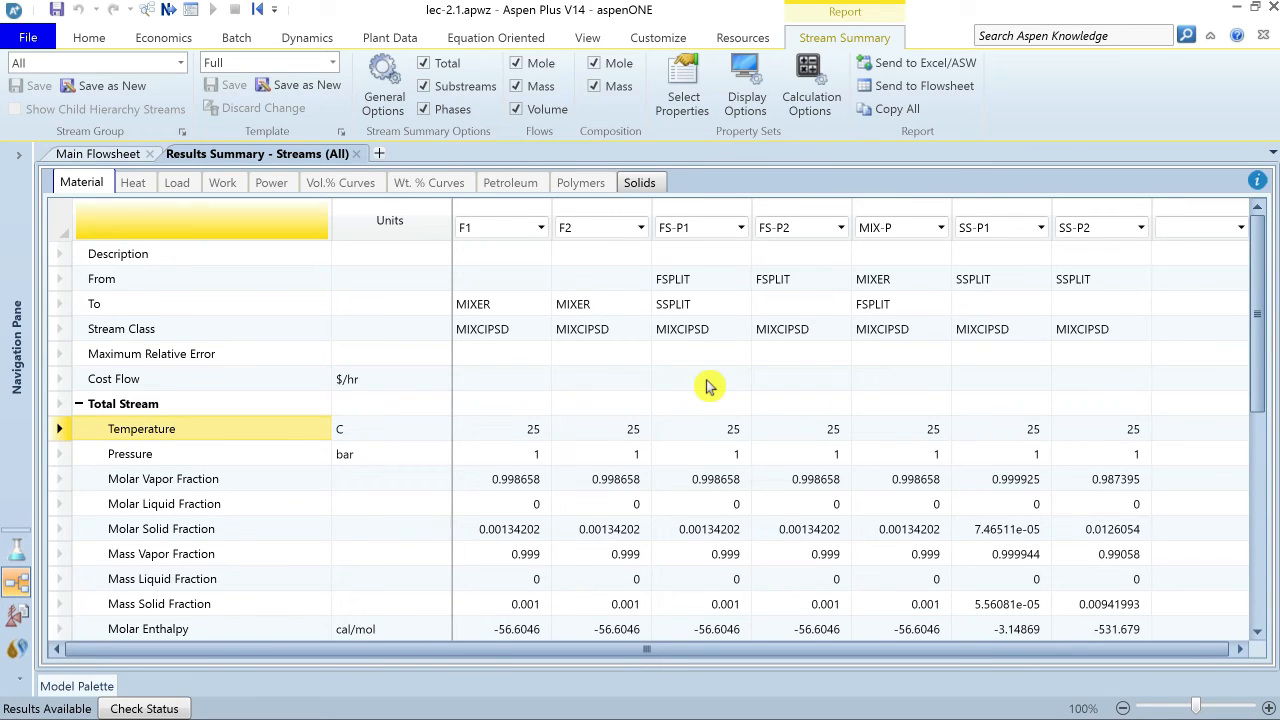
left_click_drag(1251, 374, 1251, 560)
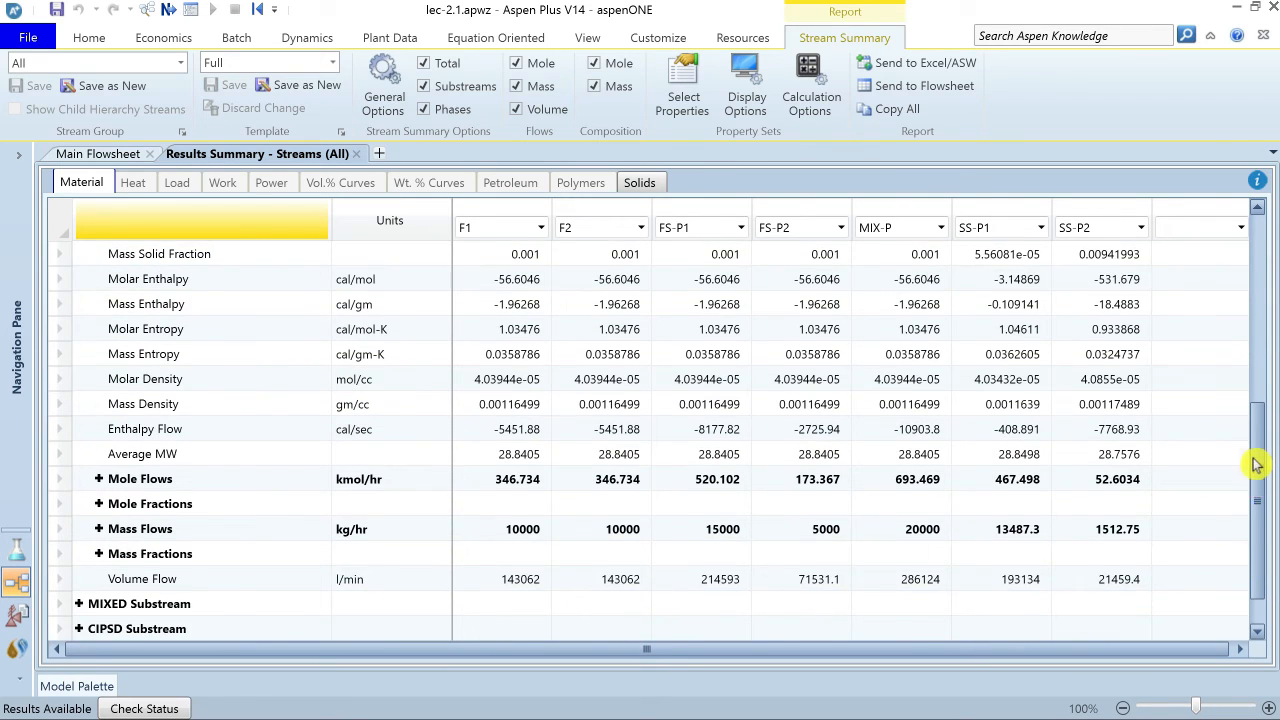
left_click_drag(1252, 459, 1252, 402)
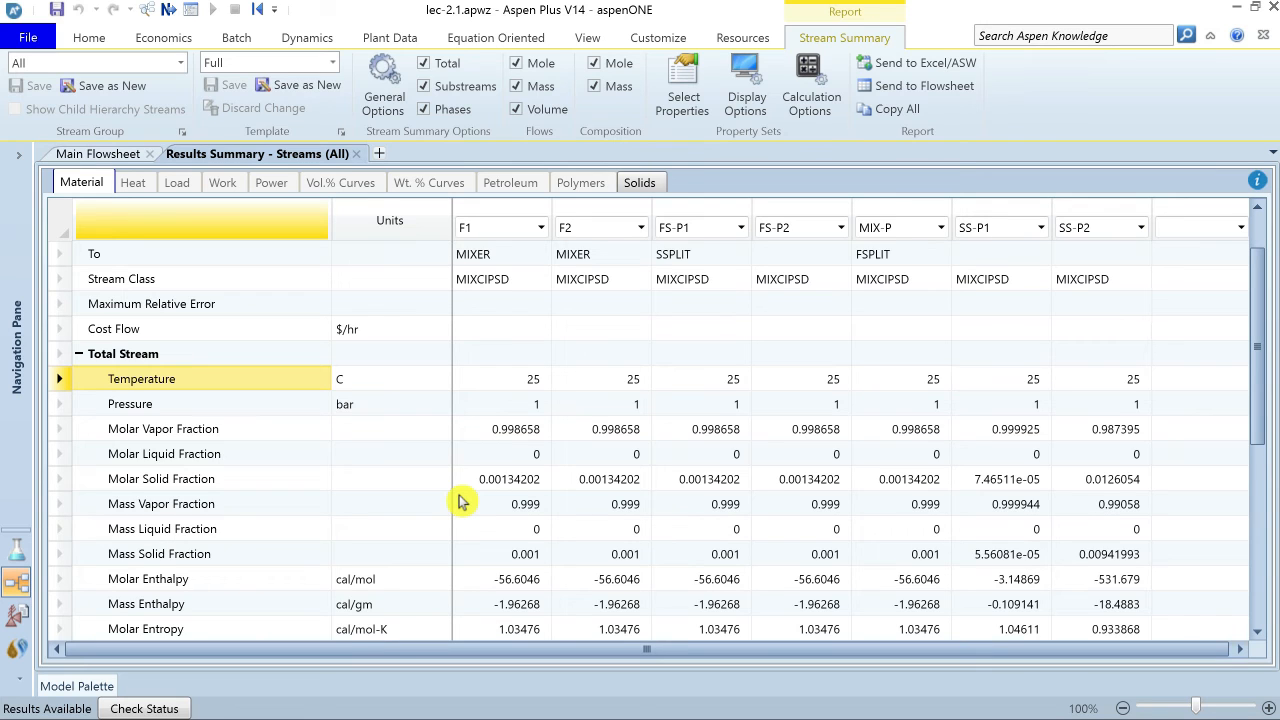
left_click_drag(1251, 343, 1256, 287)
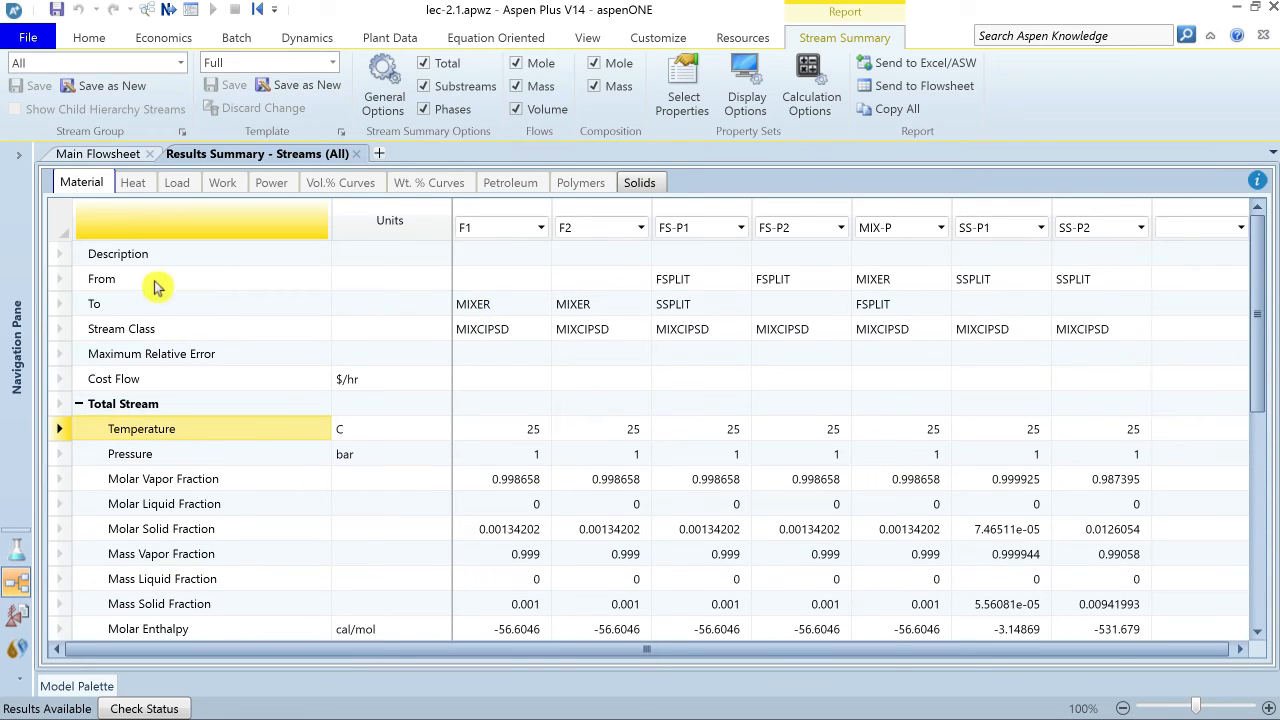
Examine the source, destination, stream class, temperature, pressure and phase fraction rows for all streams
left_click(71, 281)
left_click(62, 305)
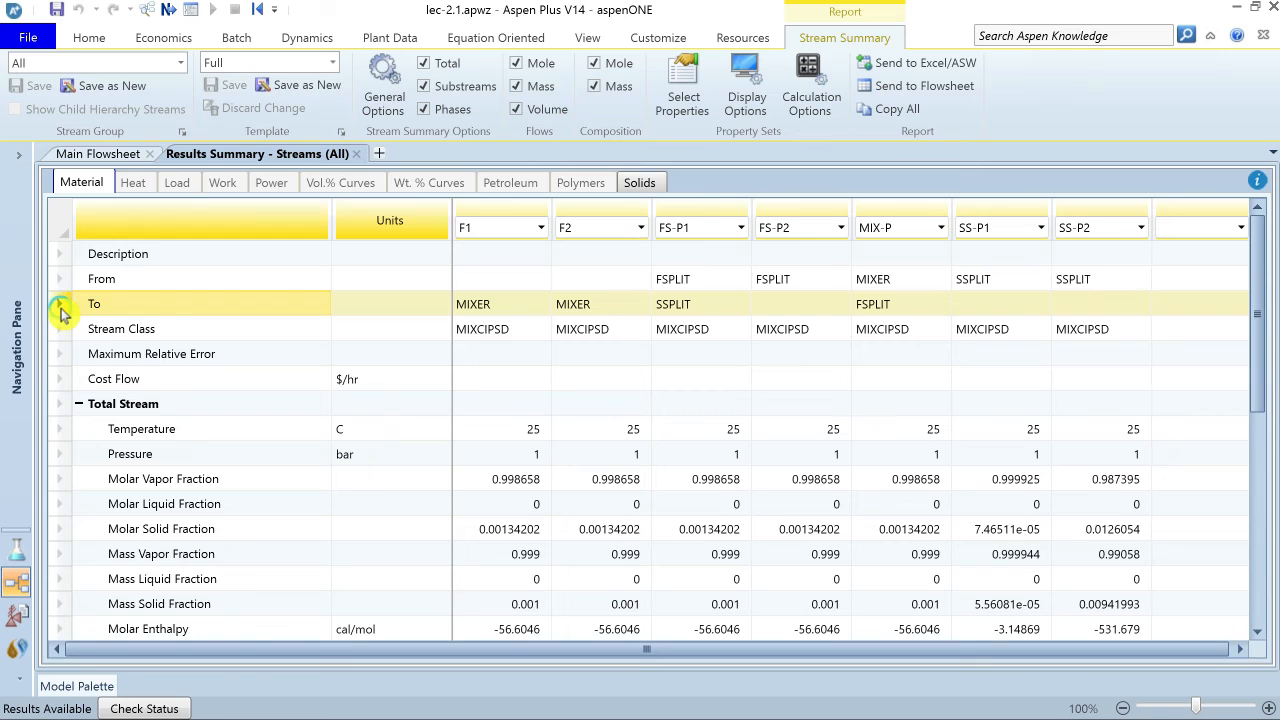
left_click(62, 335)
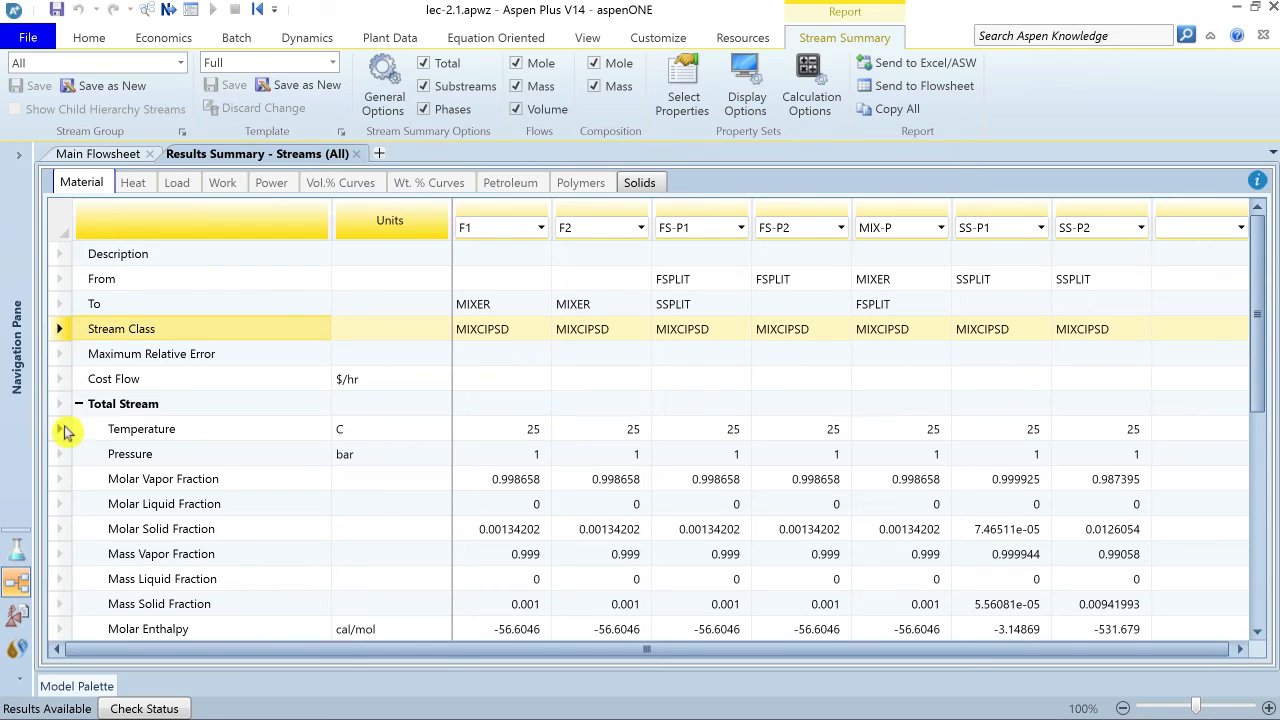
left_click(62, 436)
left_click(58, 459)
left_click(58, 504)
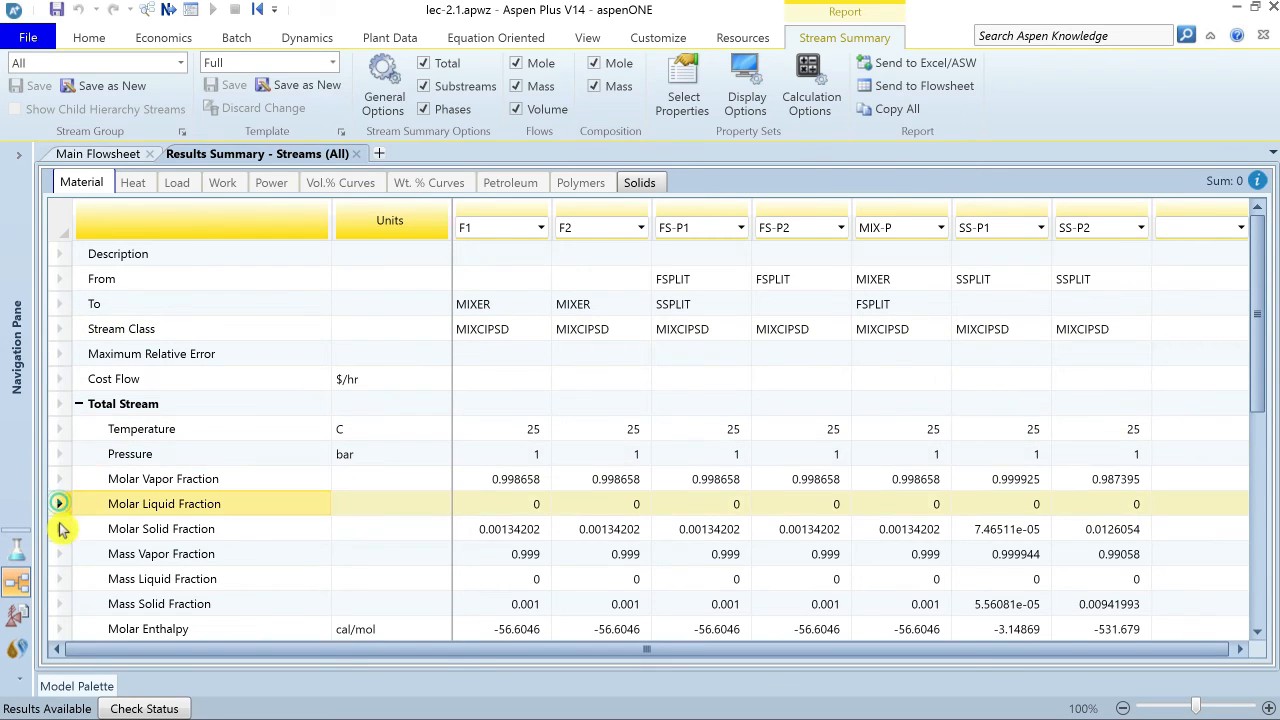
left_click(58, 530)
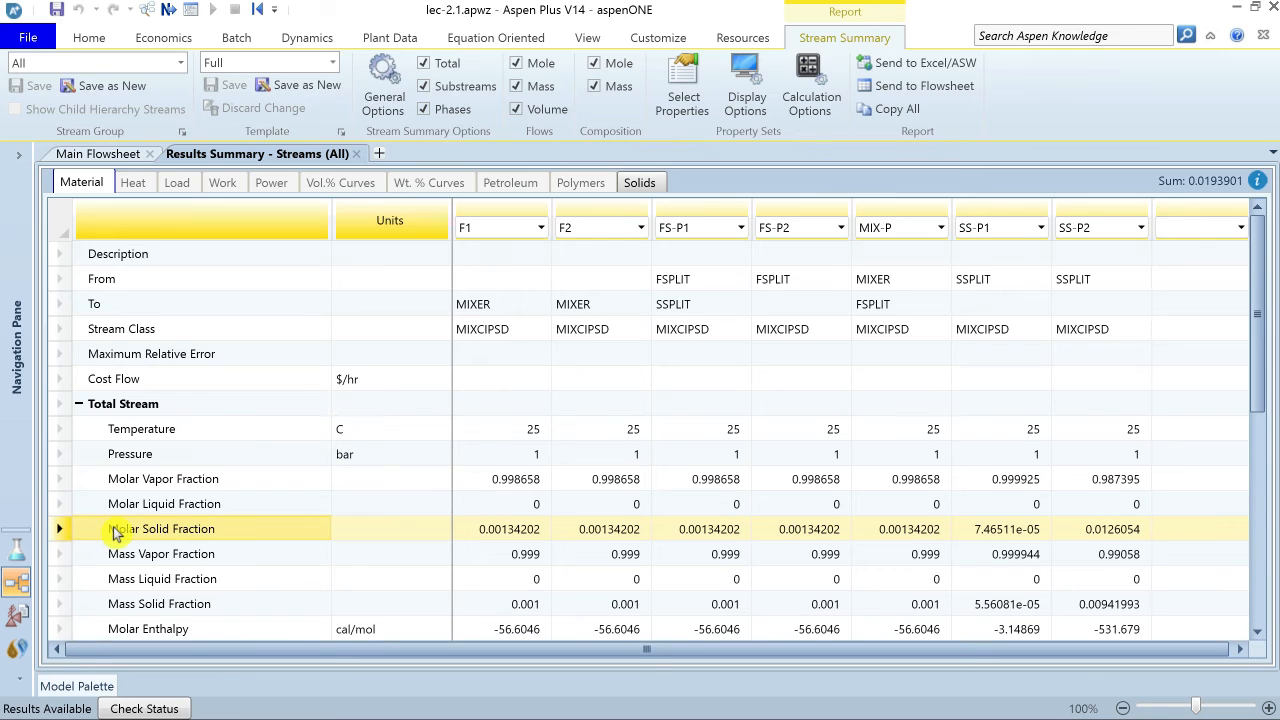
left_click(62, 580)
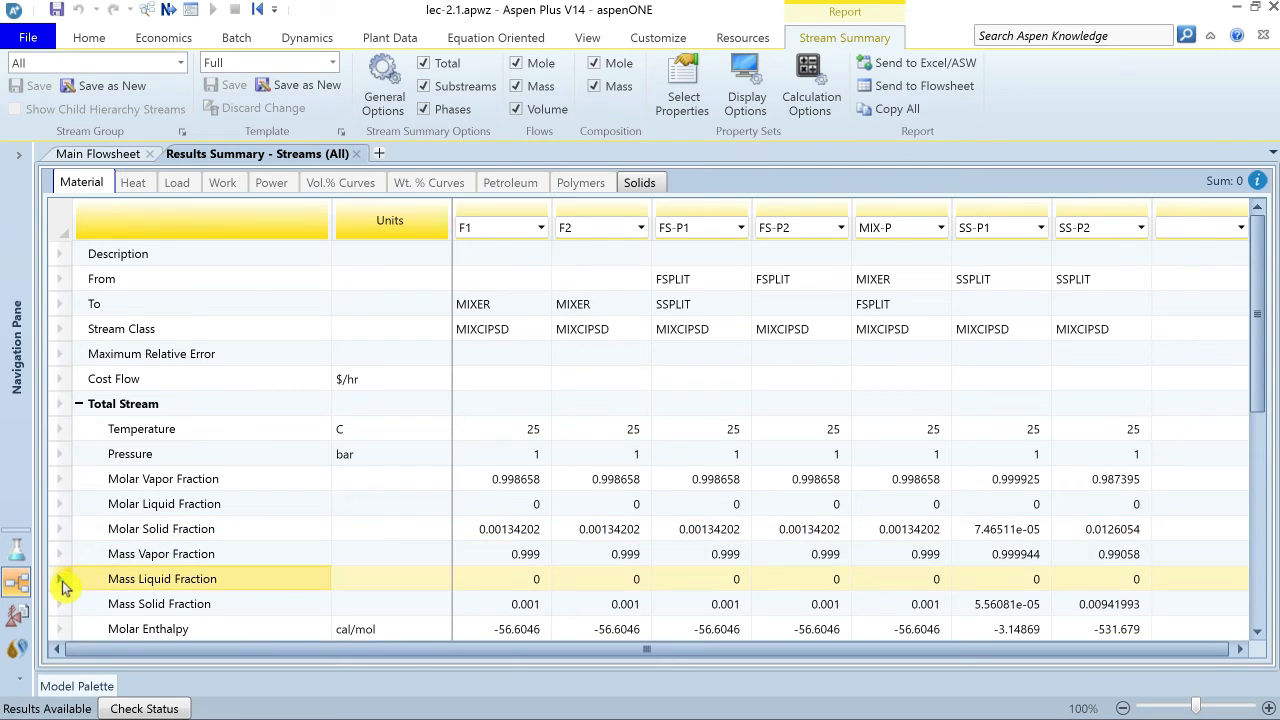
Compare the total mass solid fraction across the MIX-P, FS-P2, FS-P1, SS-P1 and SS-P2 streams
left_click(61, 606)
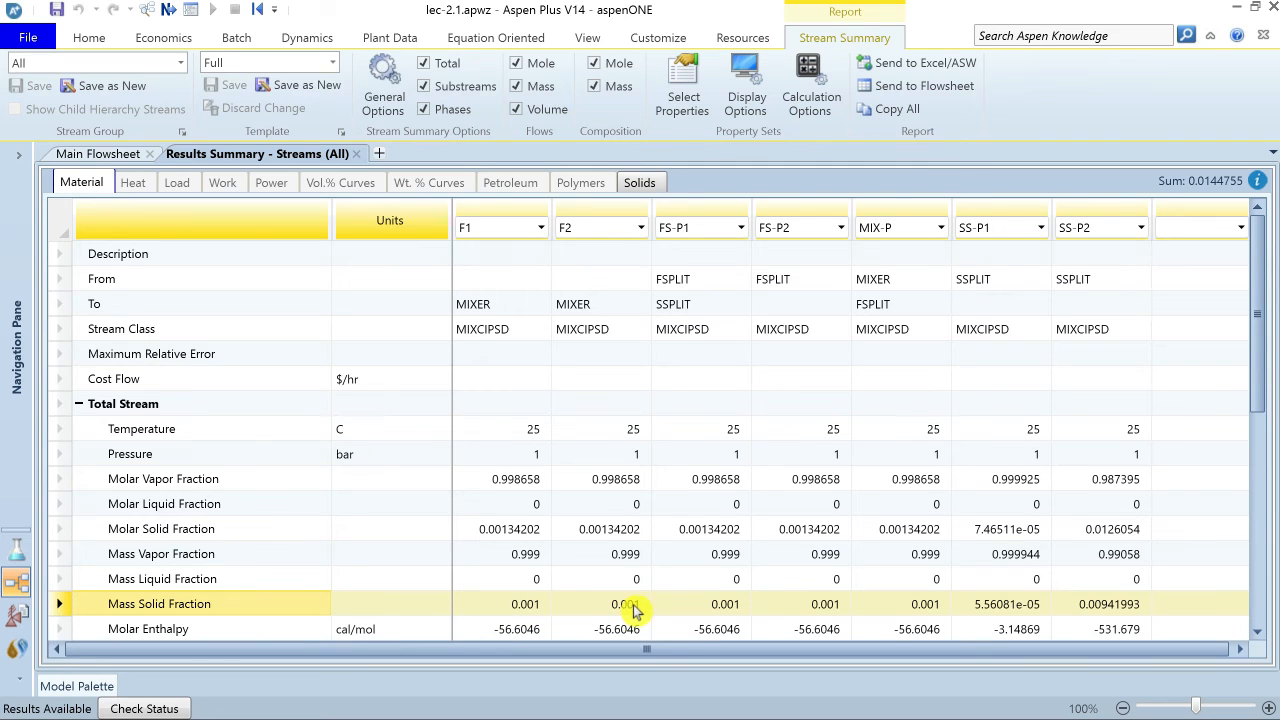
left_click(915, 606)
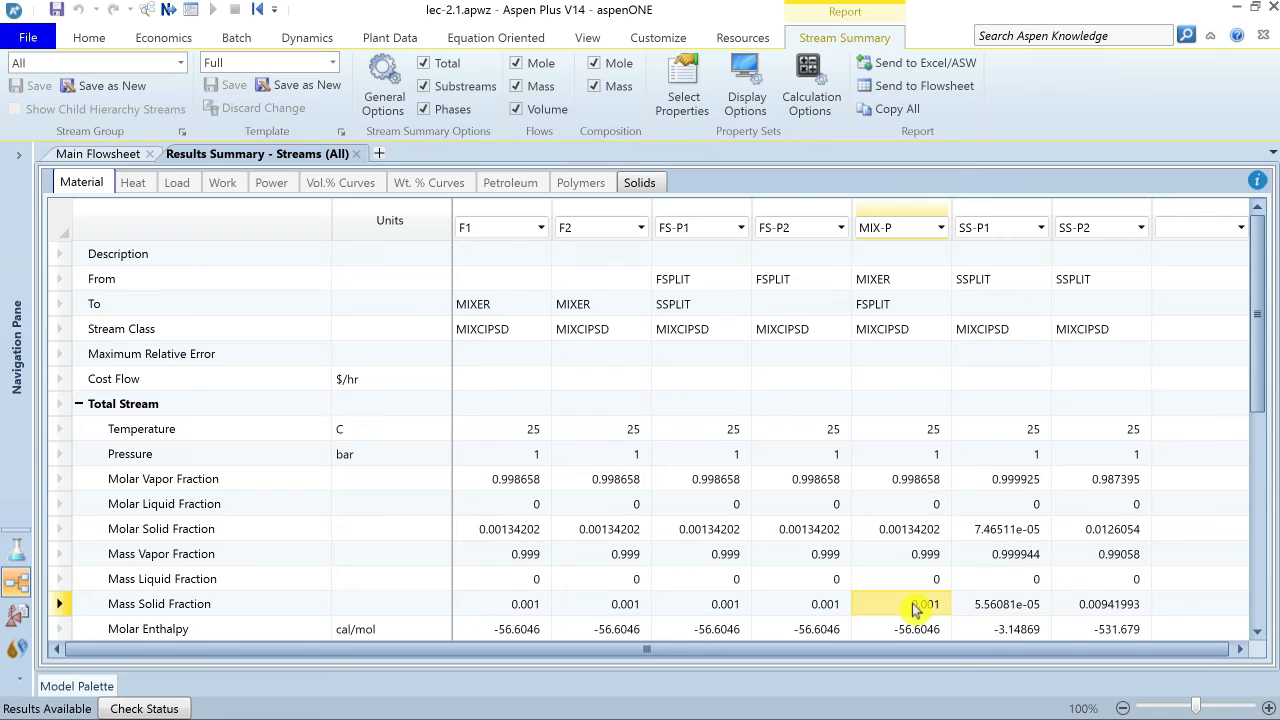
left_click(825, 606)
left_click(730, 606)
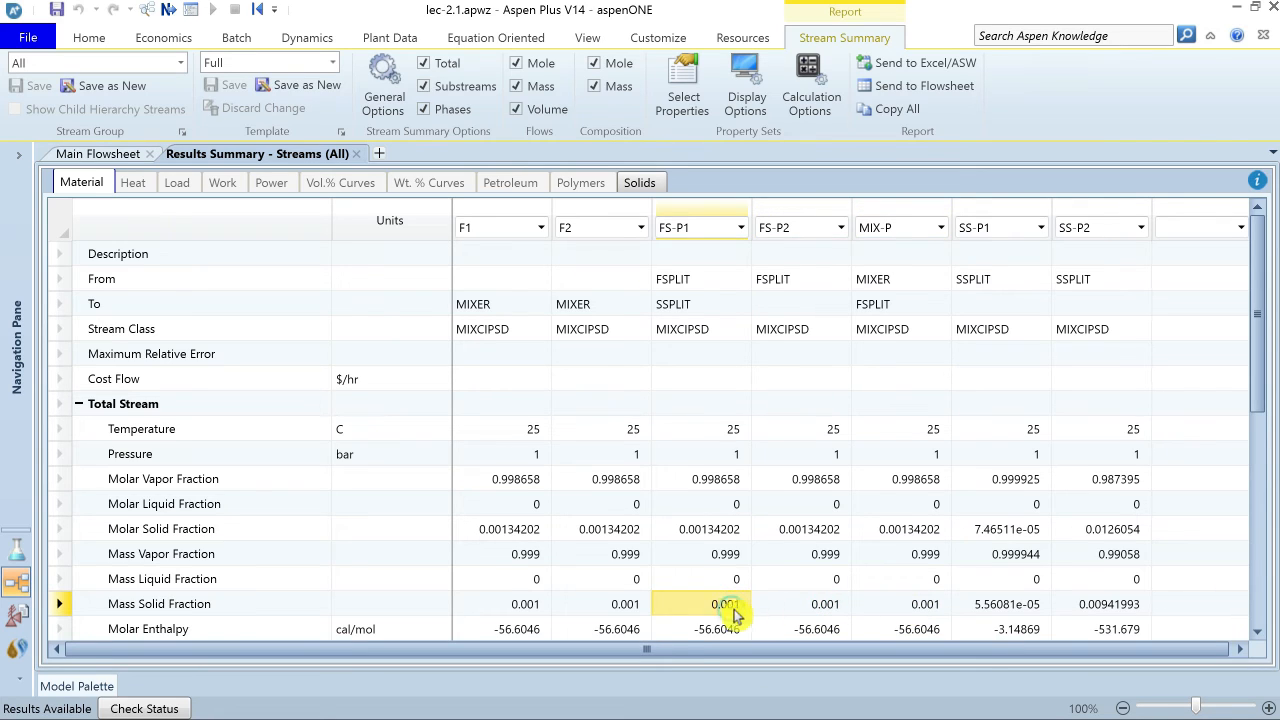
left_click(1010, 606)
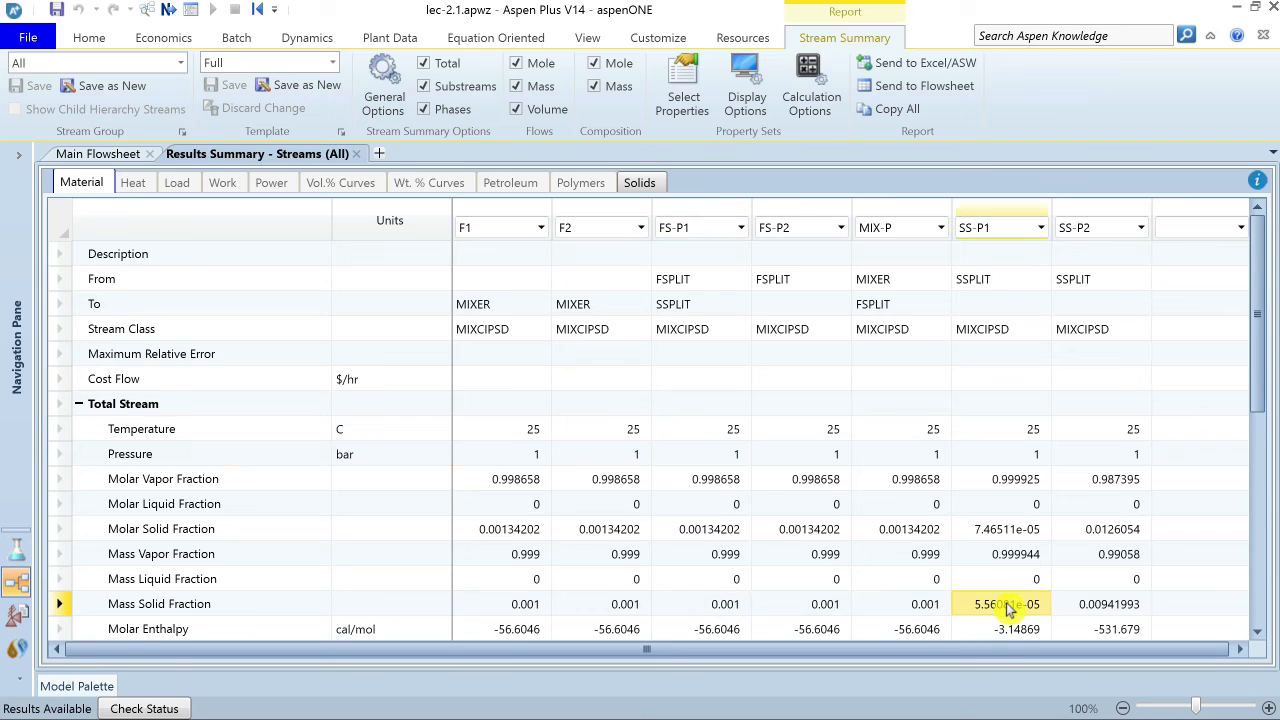
left_click(1100, 608)
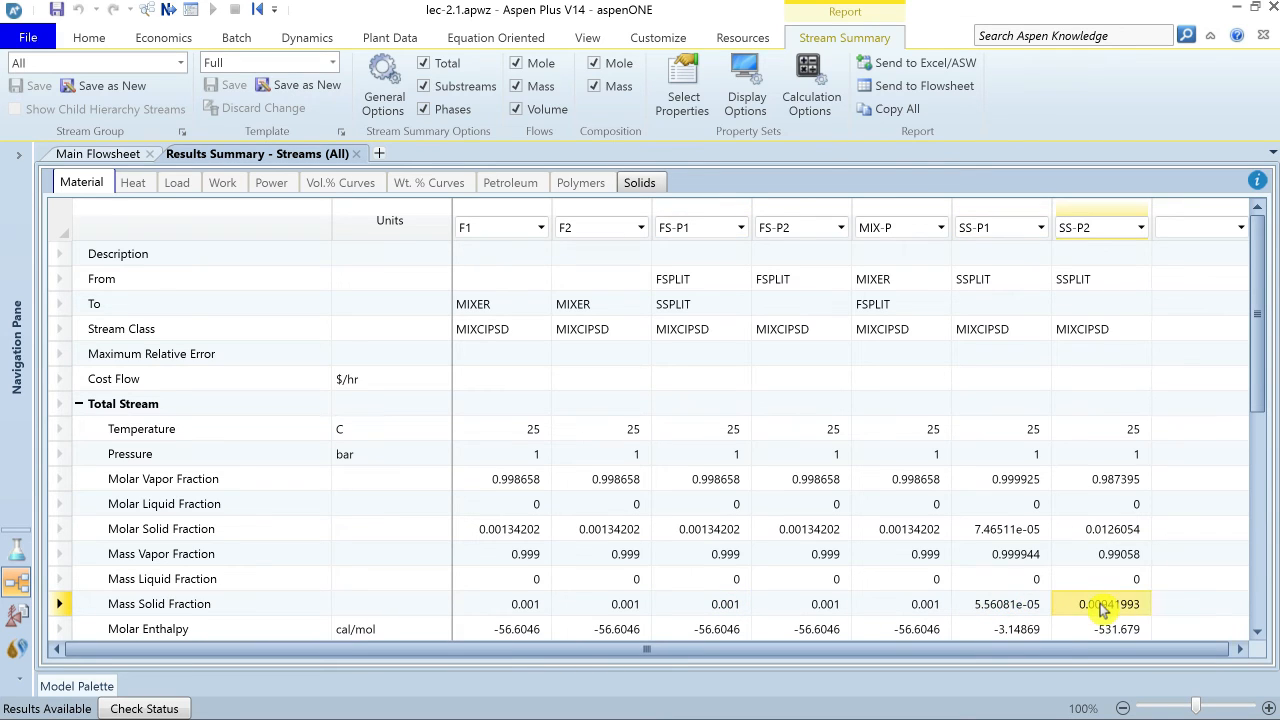
Compare the total mass flows of the feed, MIX-P, FS-P1 and SS-P1 streams and expand Mass Flows by component
left_click_drag(1257, 392, 1257, 565)
left_click(62, 580)
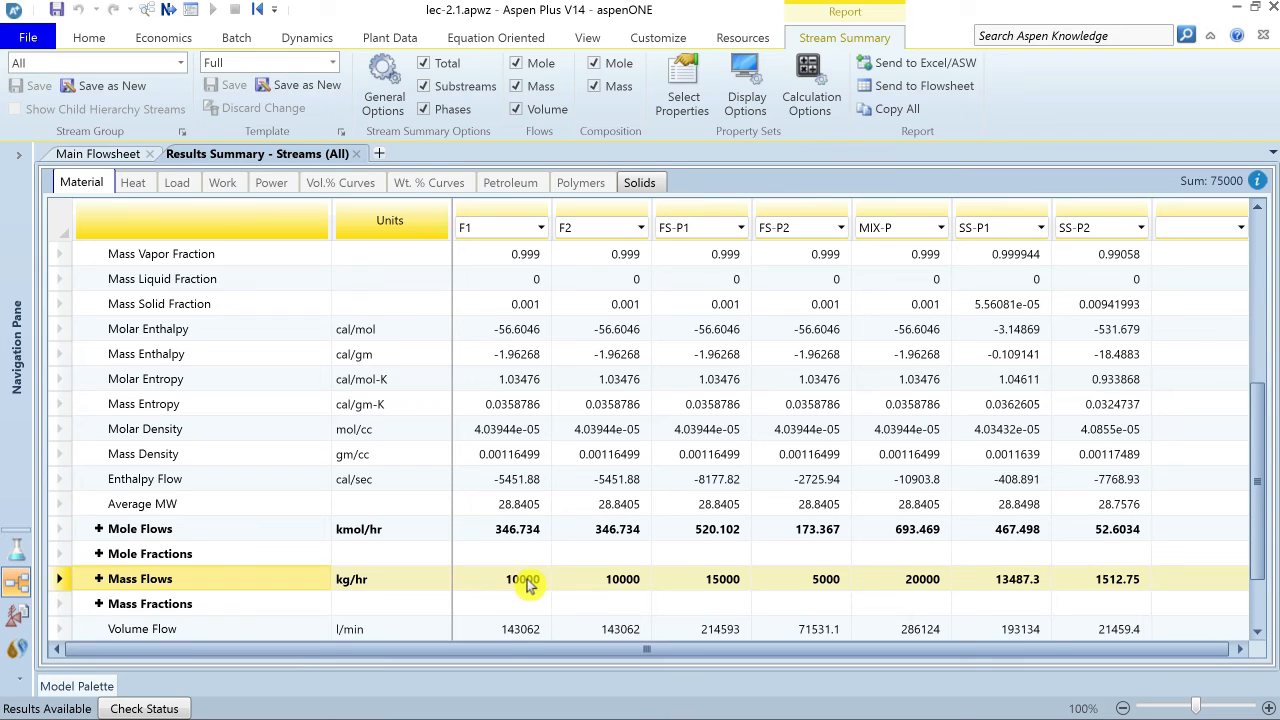
left_click(927, 582)
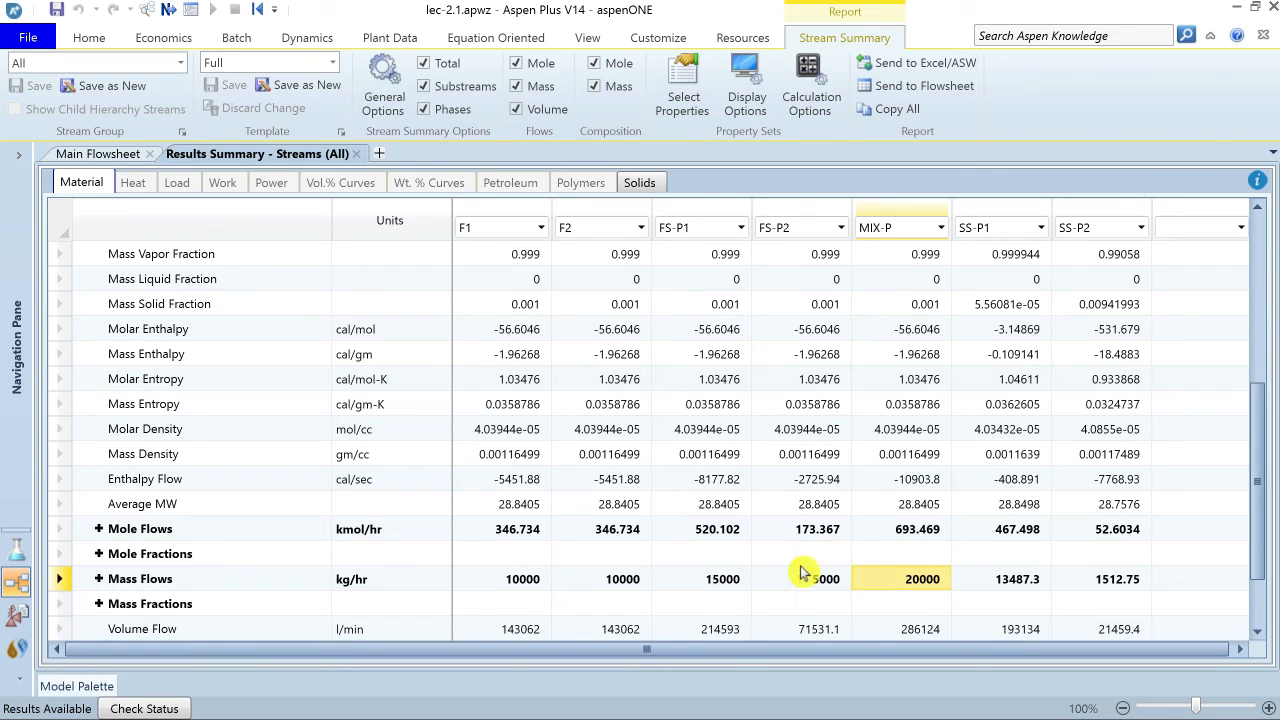
left_click(720, 582)
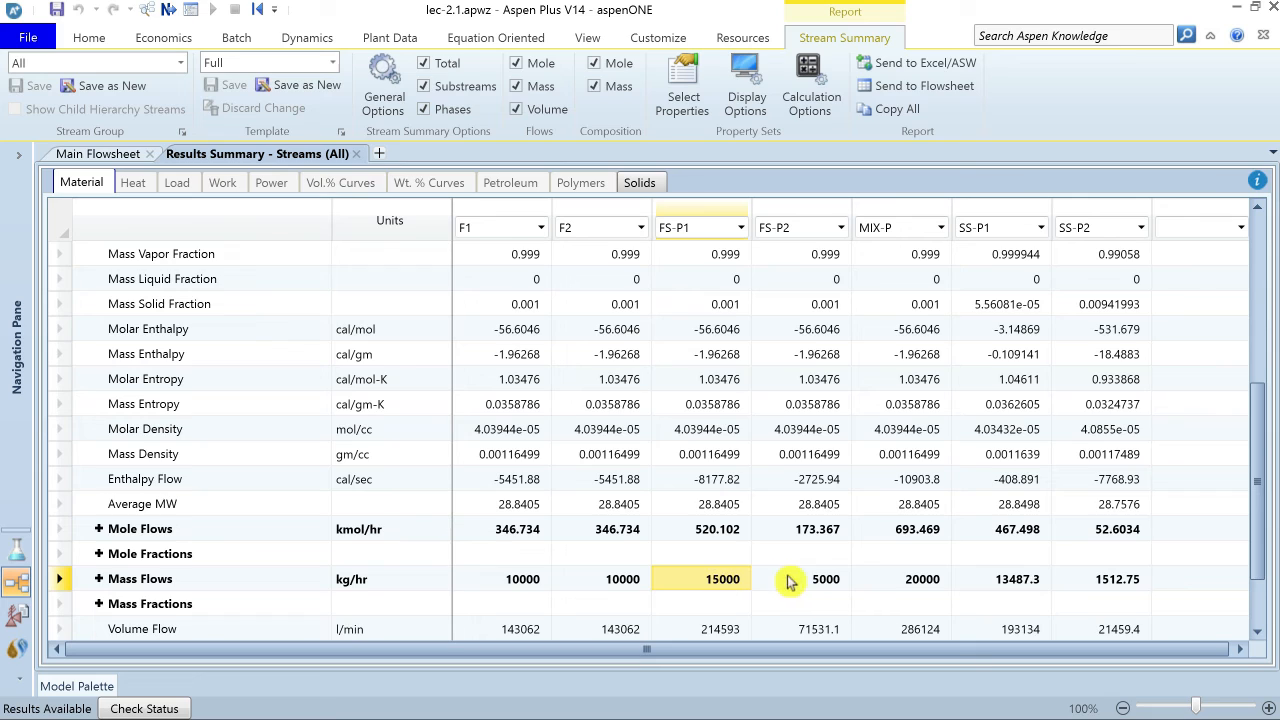
left_click(1003, 585)
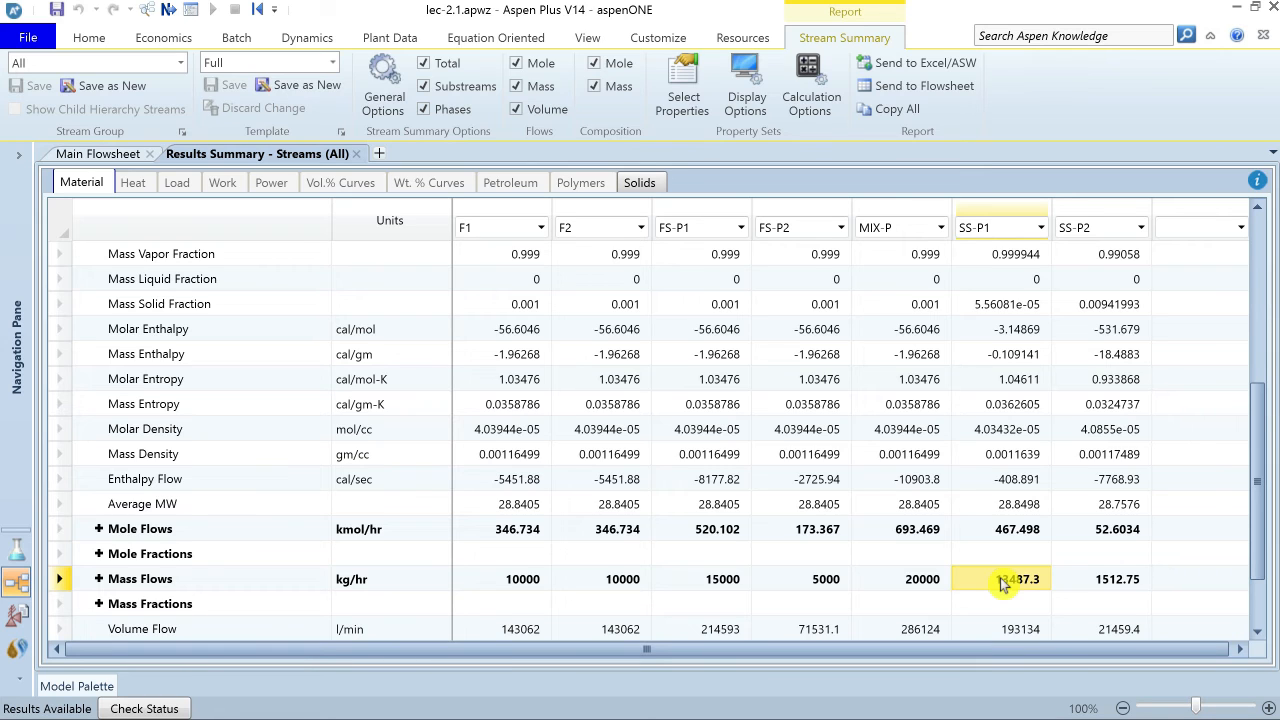
left_click(98, 579)
scroll(98, 500, "down", 3)
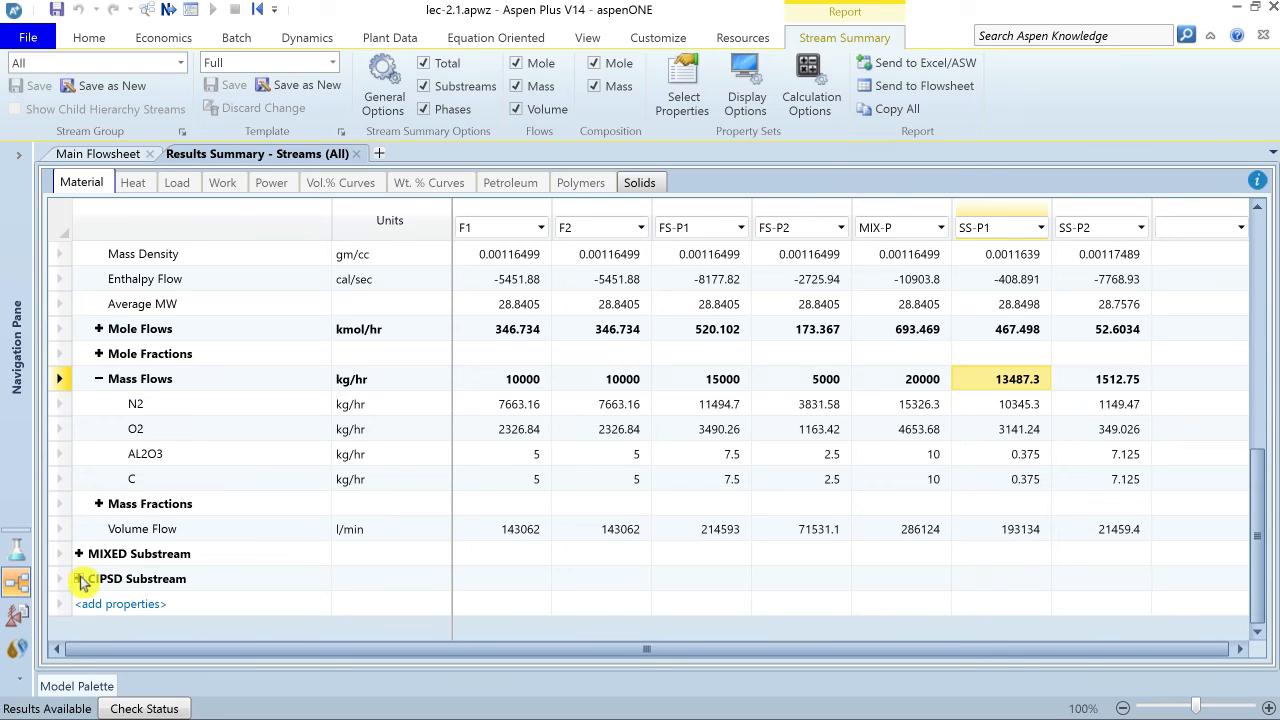
Expand the CIPSD Substream results and compare its solid mass flows in SS-P1 and SS-P2
left_click(80, 579)
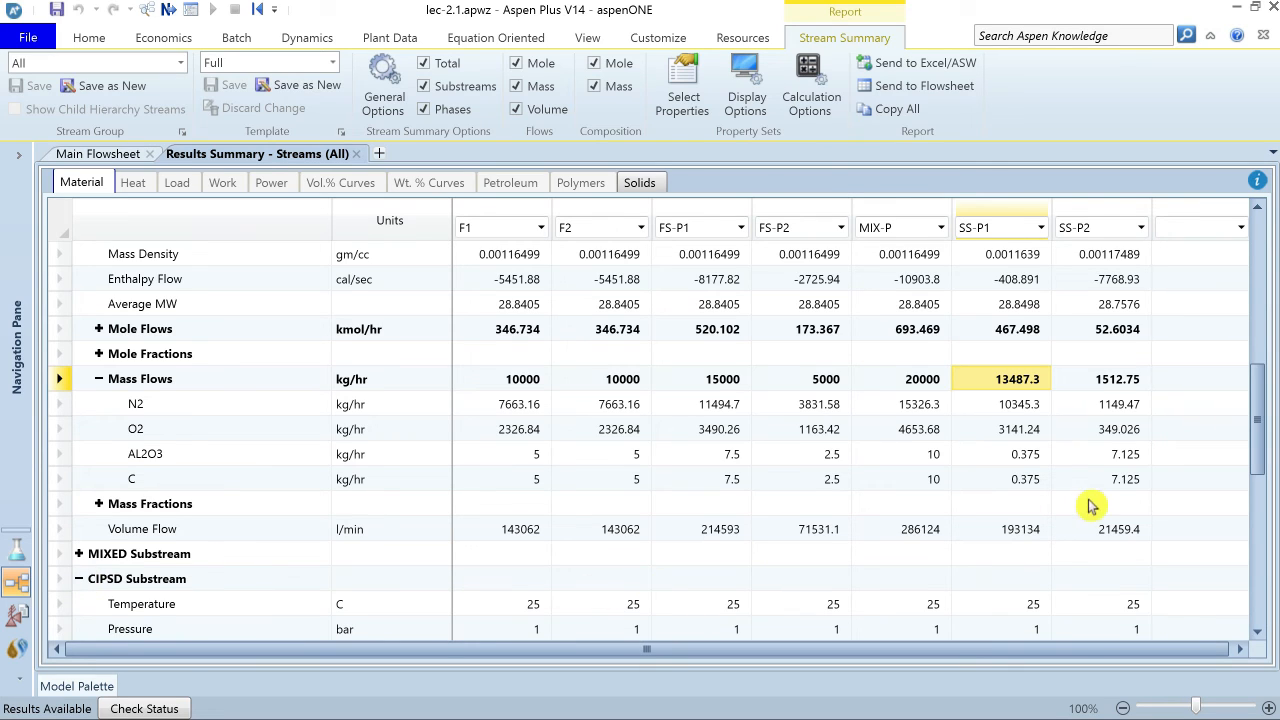
left_click_drag(1257, 423, 1262, 560)
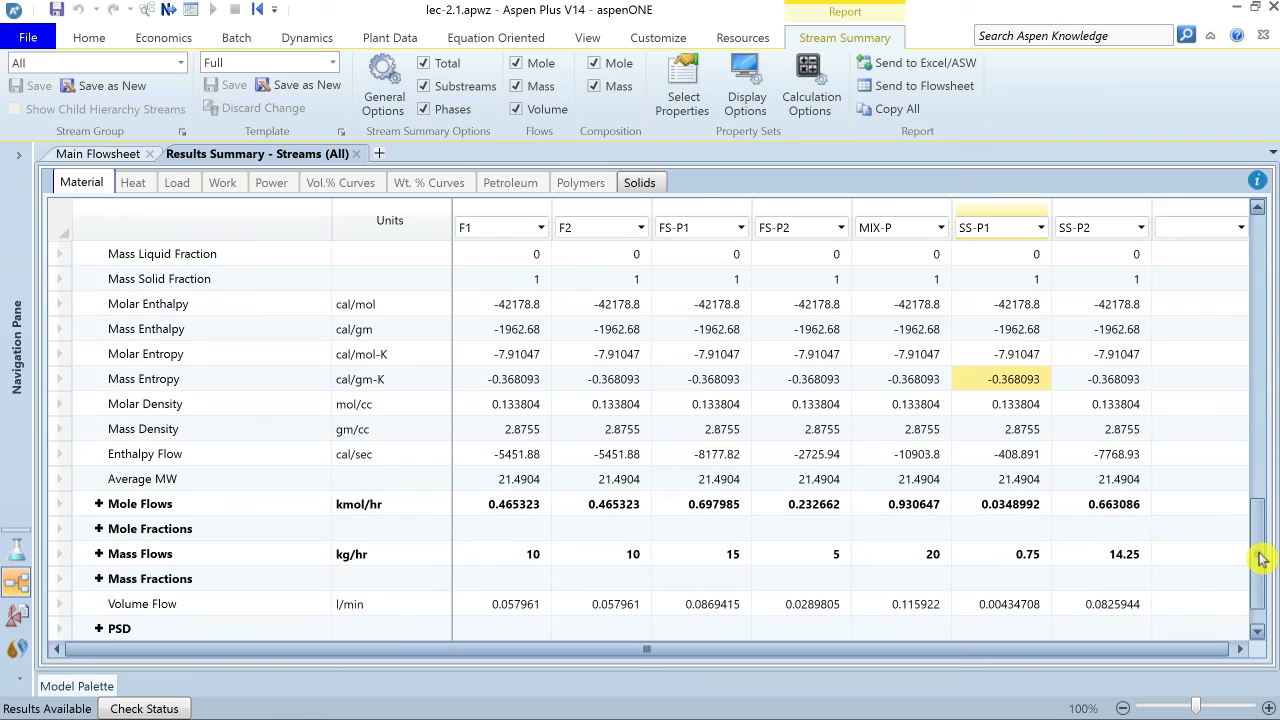
left_click(1030, 562)
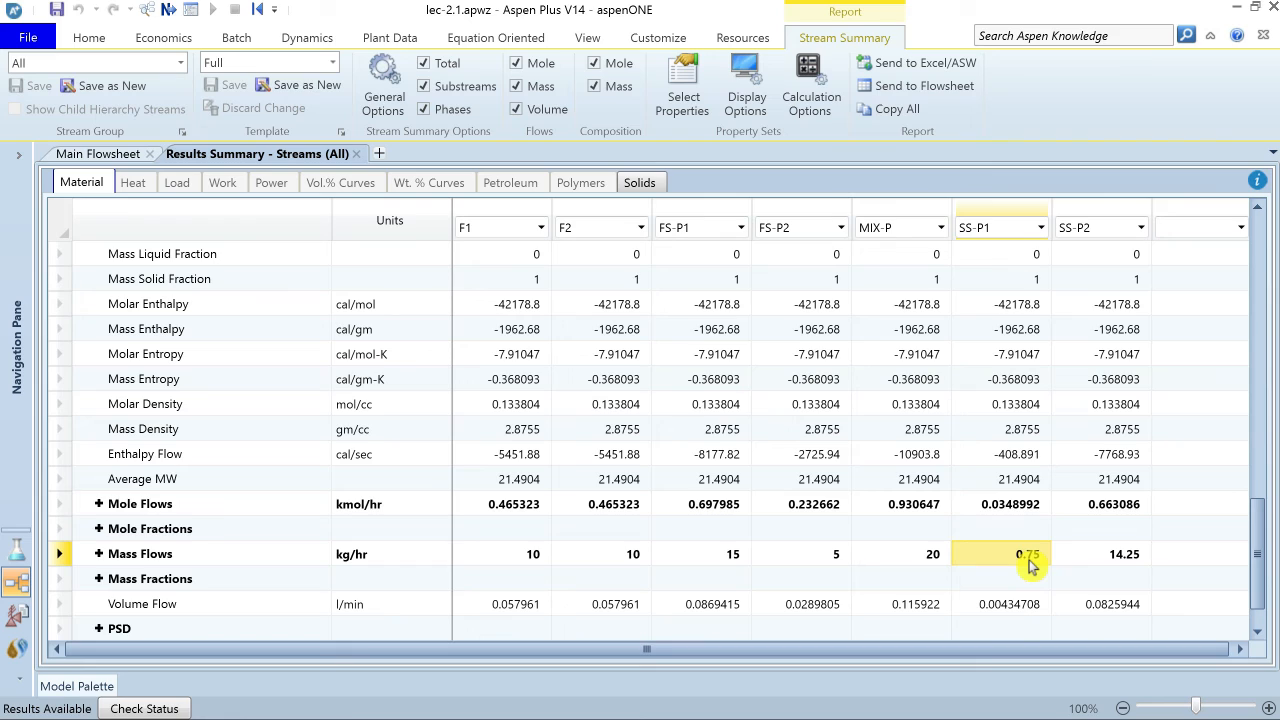
left_click(1097, 560)
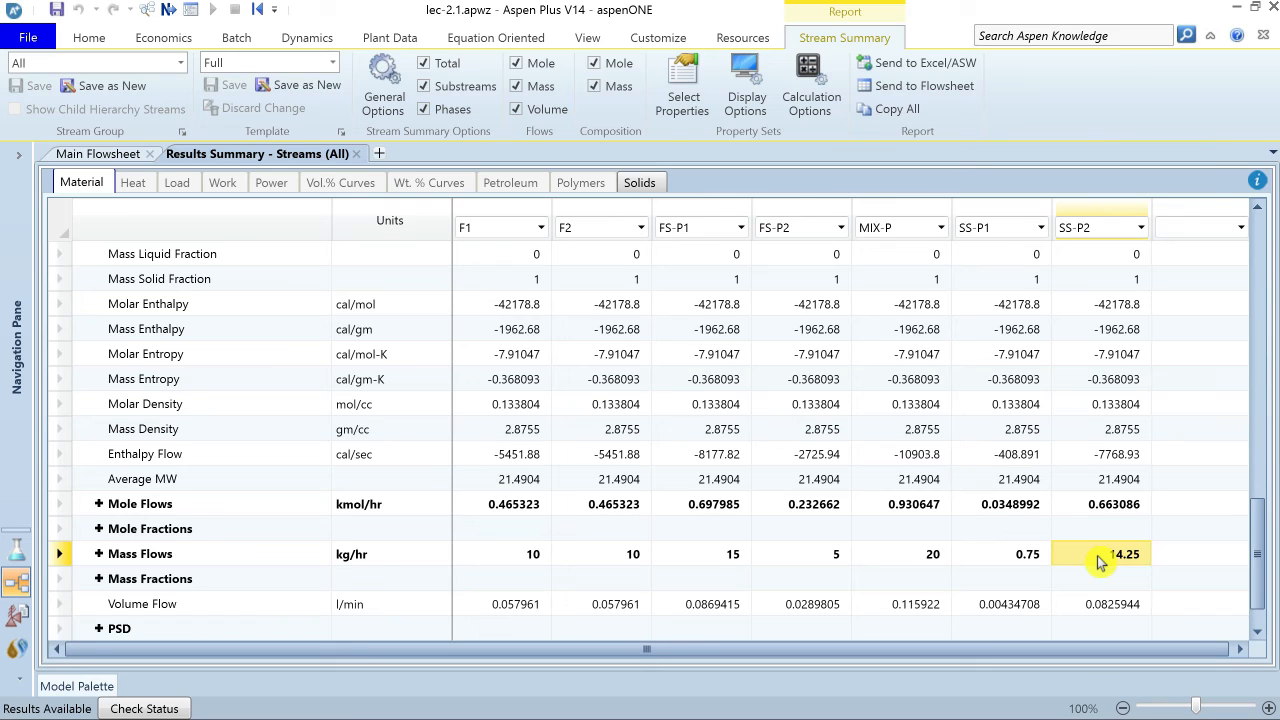
Expand the CIPSD Substream mass fractions and highlight the AL2O3 and C rows for comparison across streams
left_click(99, 581)
left_click(857, 583)
left_click(64, 555)
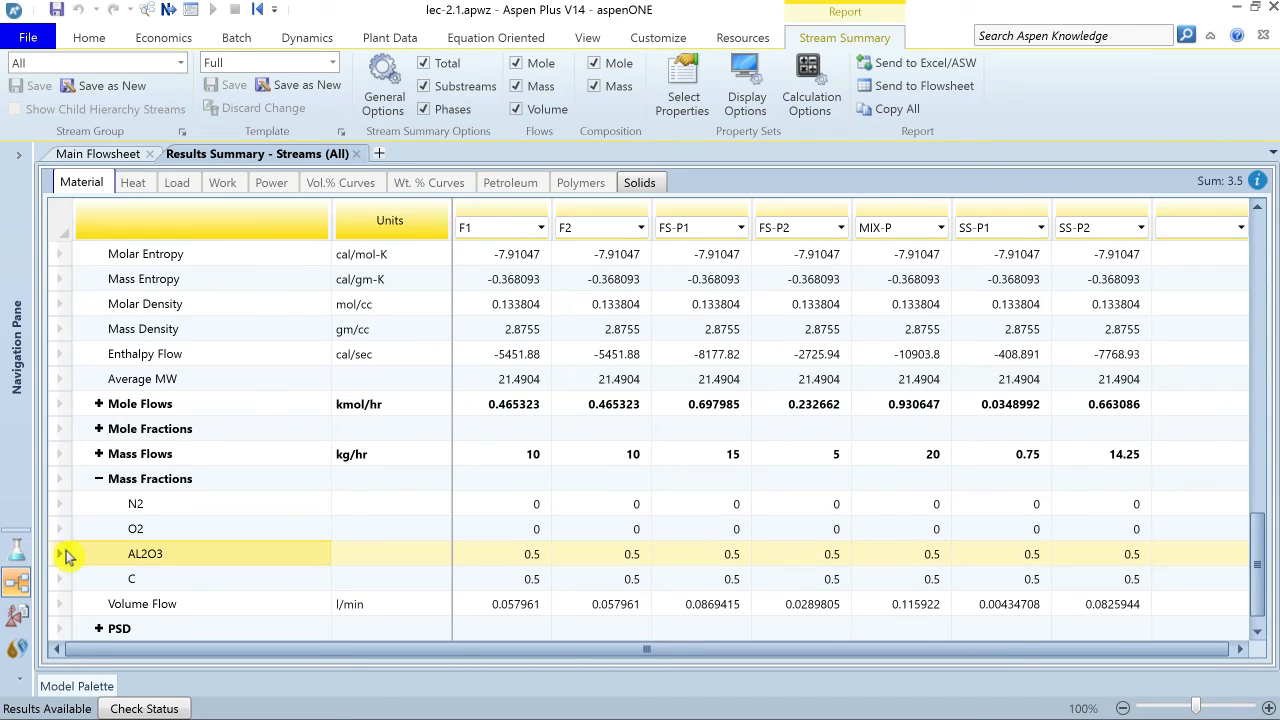
left_click(63, 580, "shift")
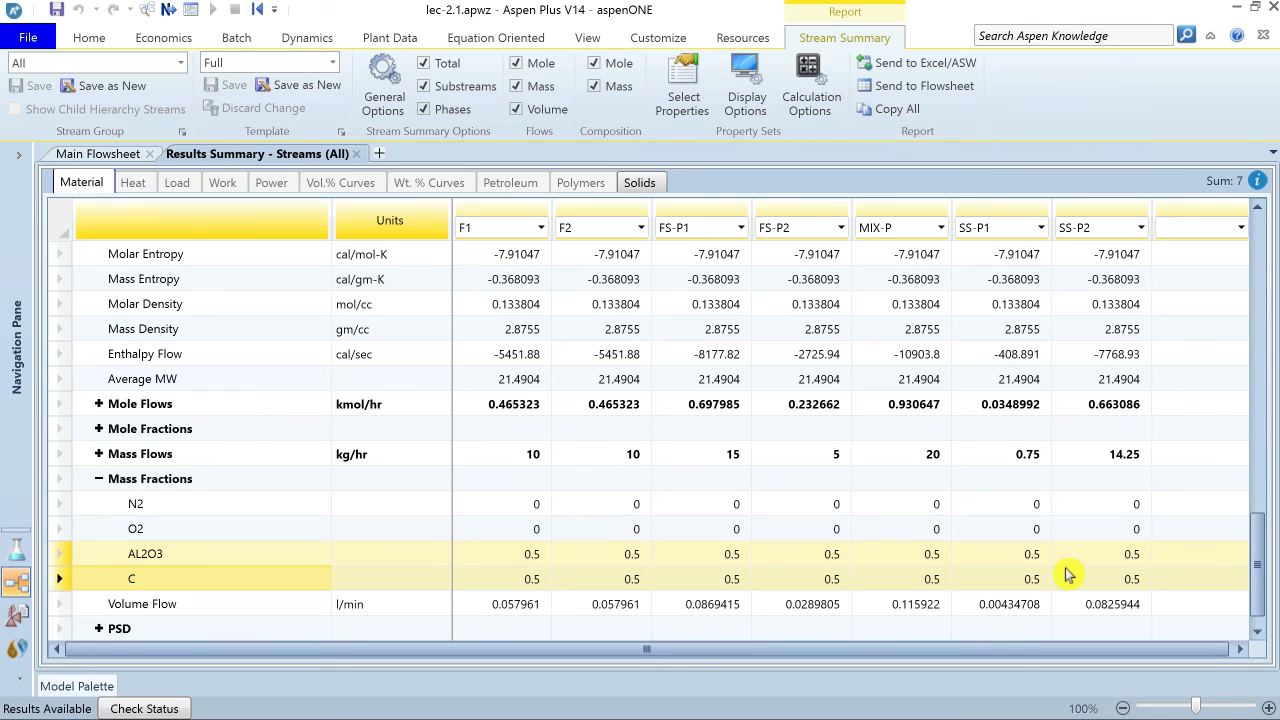
Expand the PSD of the CIPSD Substream and highlight the SS-P1 and SS-P2 columns to compare their particle size distributions
scroll(1260, 577, "down", 2)
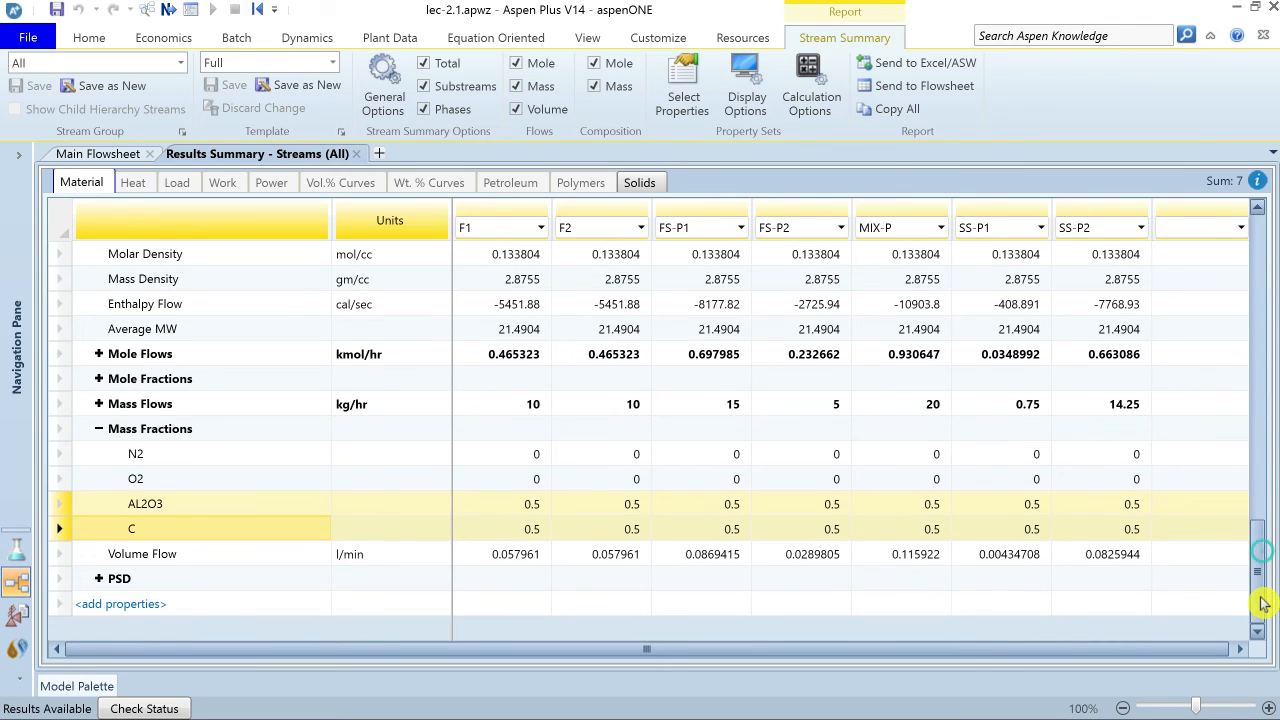
left_click(98, 580)
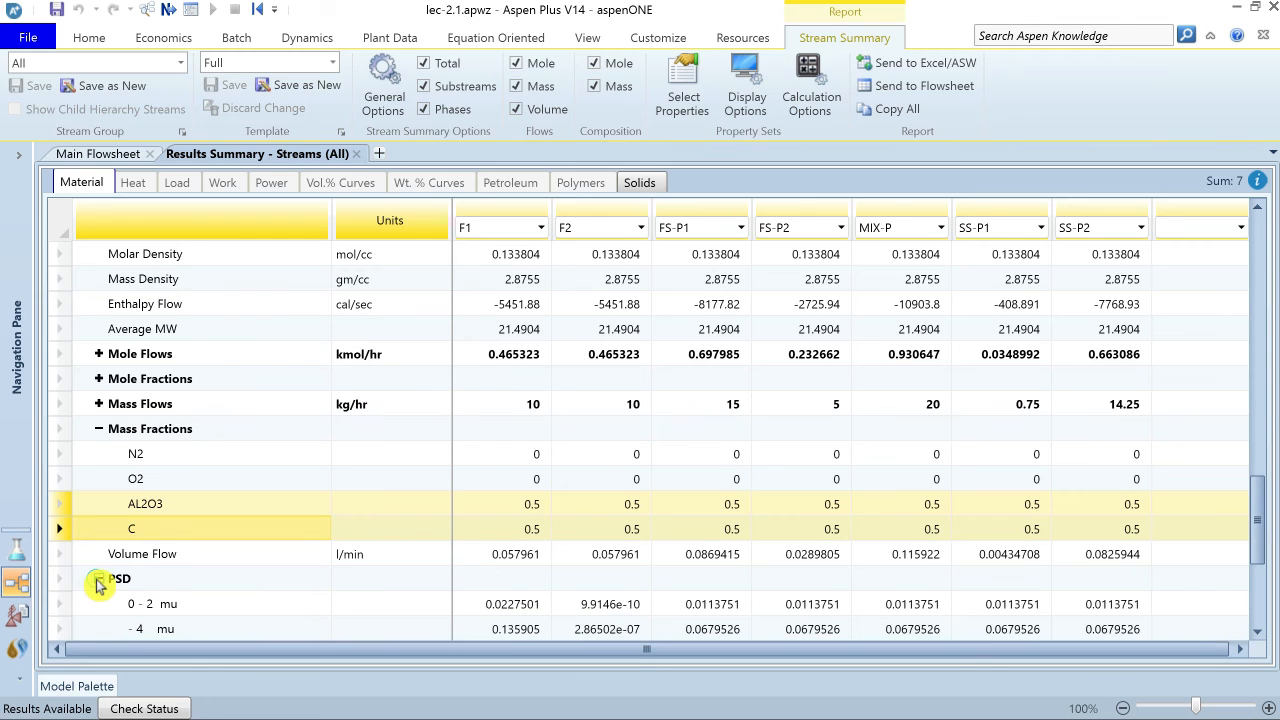
left_click_drag(1249, 534, 1251, 586)
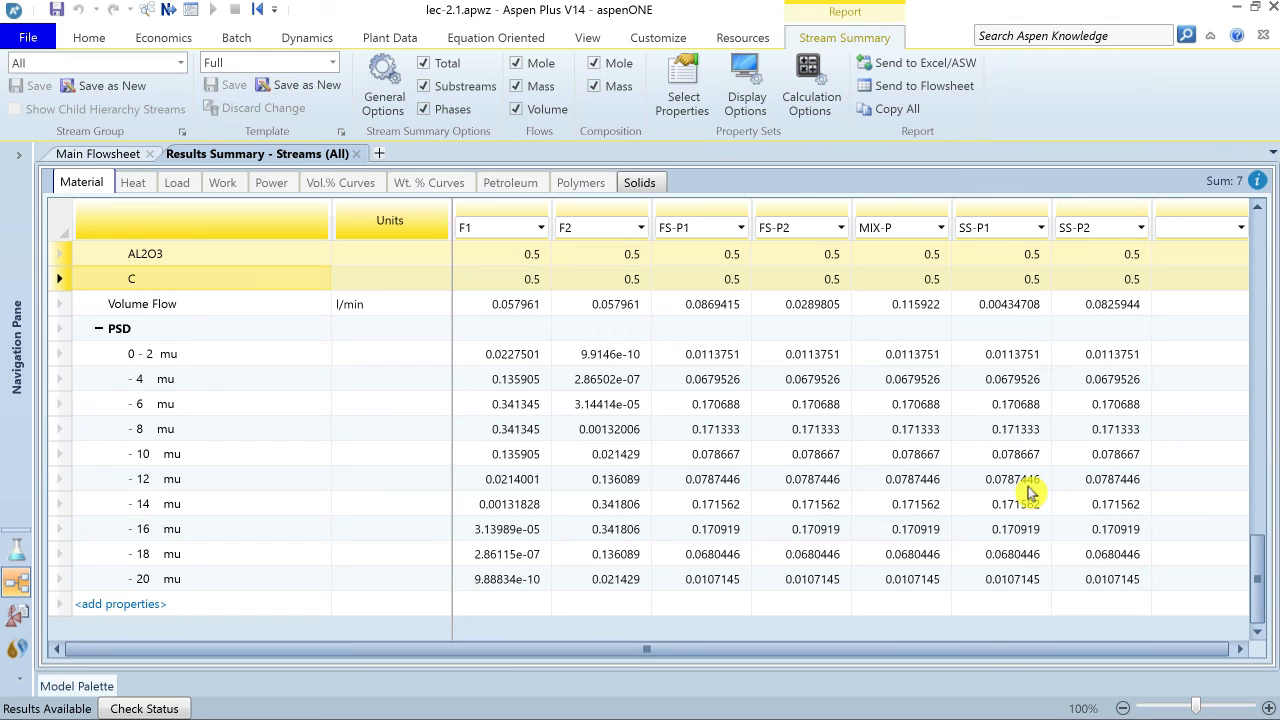
left_click(990, 215)
left_click(1088, 215, "shift")
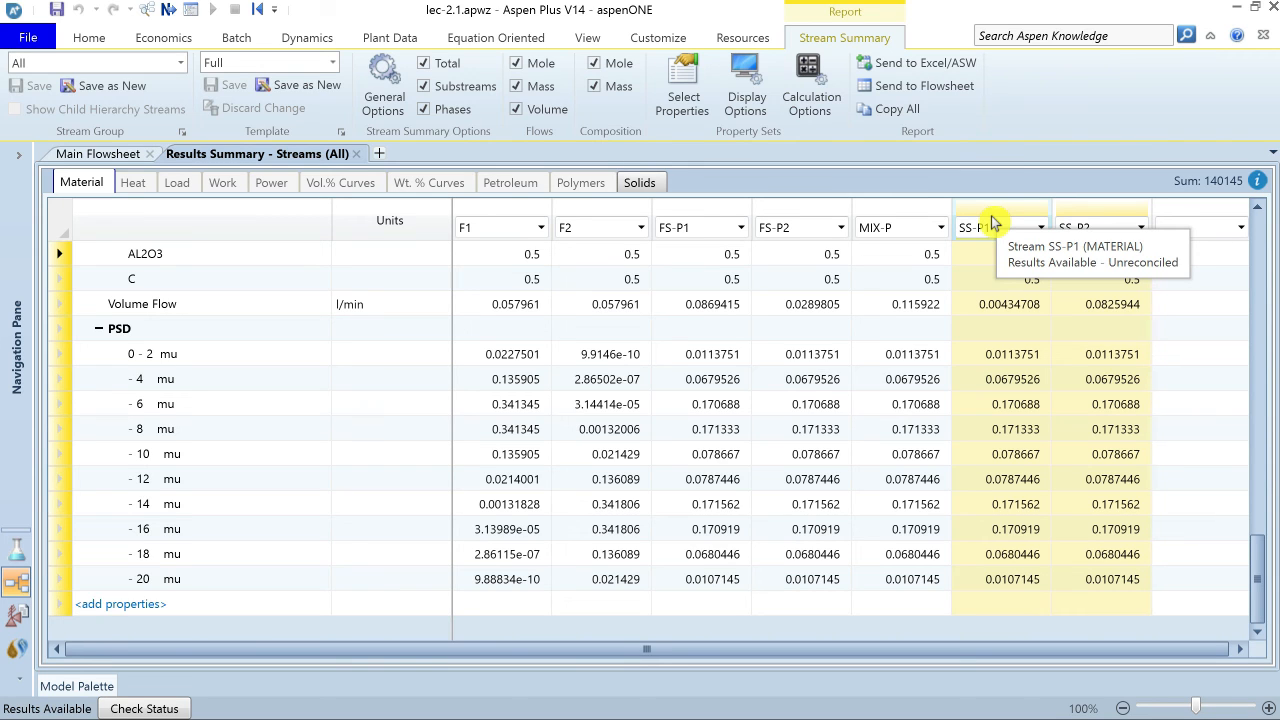
Look through the Solids and Solids Separators models in the Model Palette and return to the stream results table
left_click(88, 690)
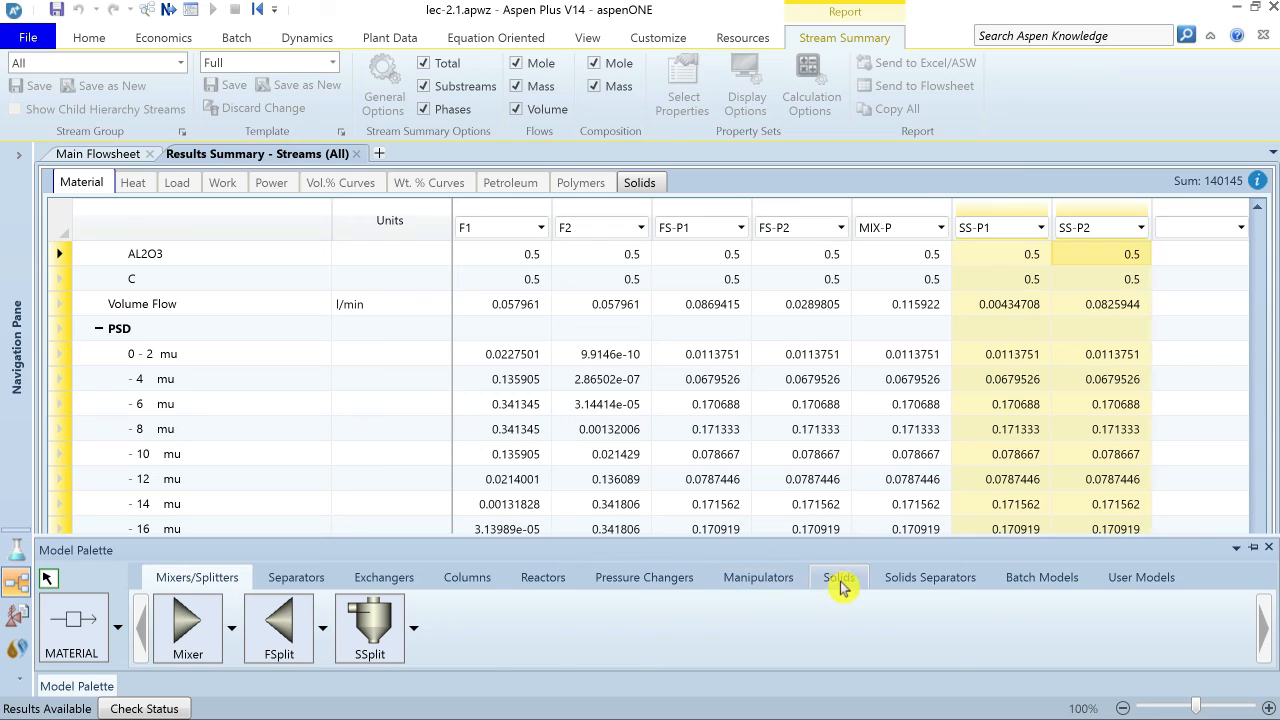
left_click(840, 587)
left_click(922, 590)
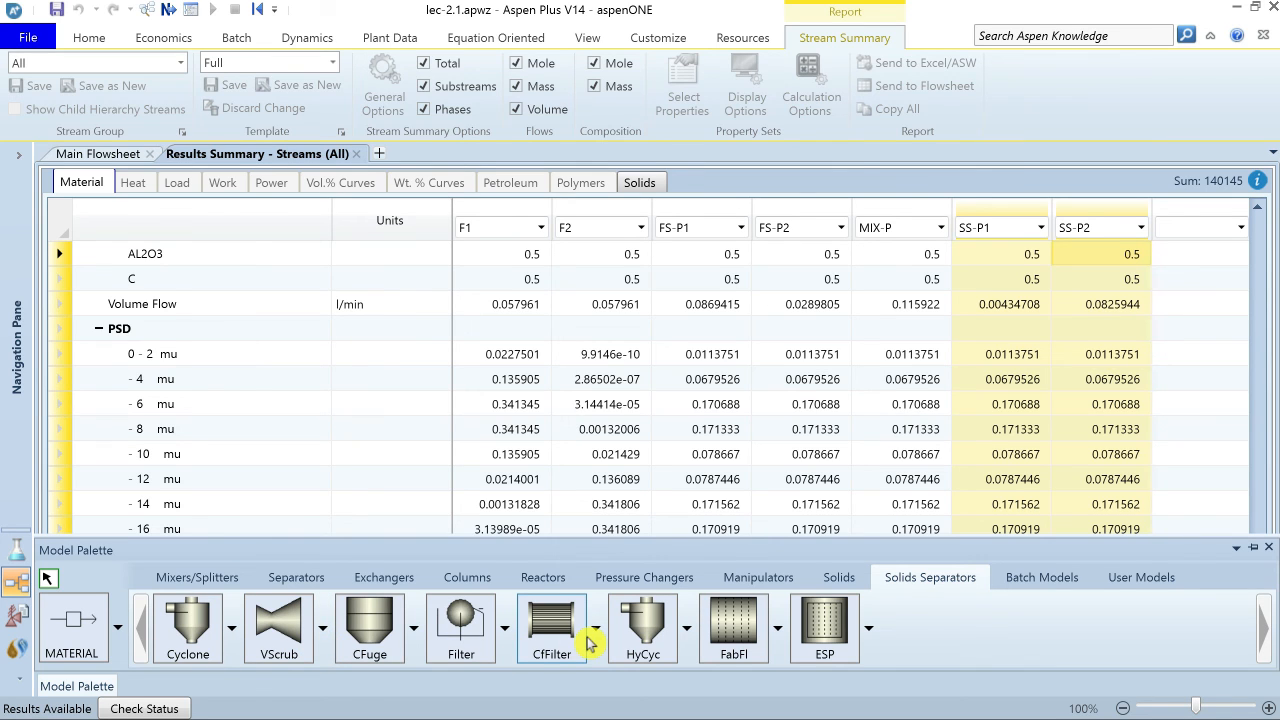
left_click(575, 463)
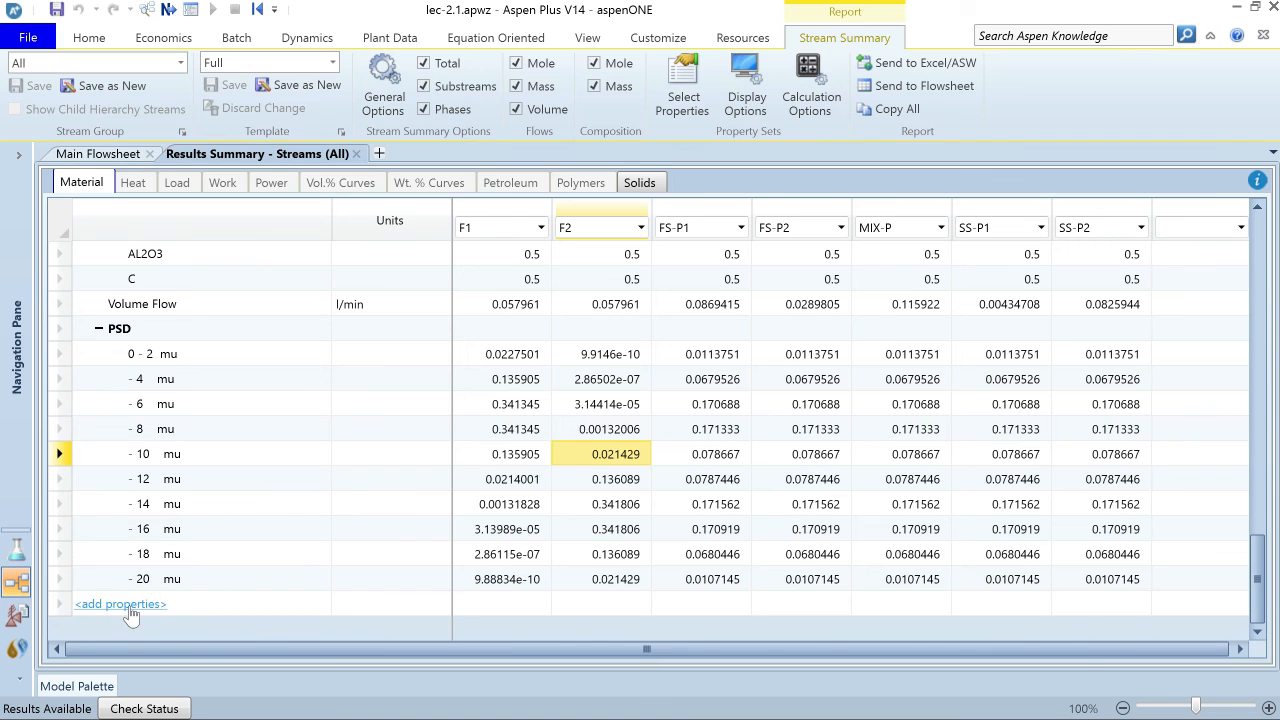
Search the properties for "concentration" and add Mass concentration, components (MASSCONC) to the stream summary template
left_click(125, 605)
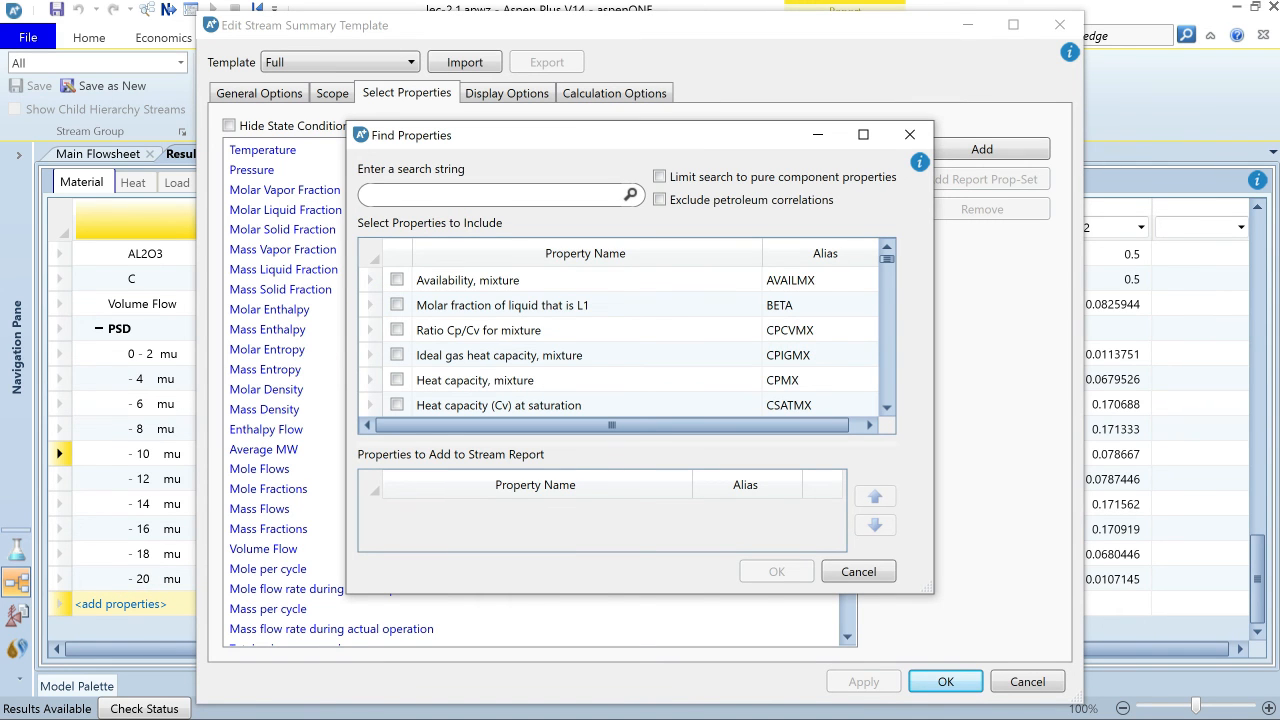
type("concentra")
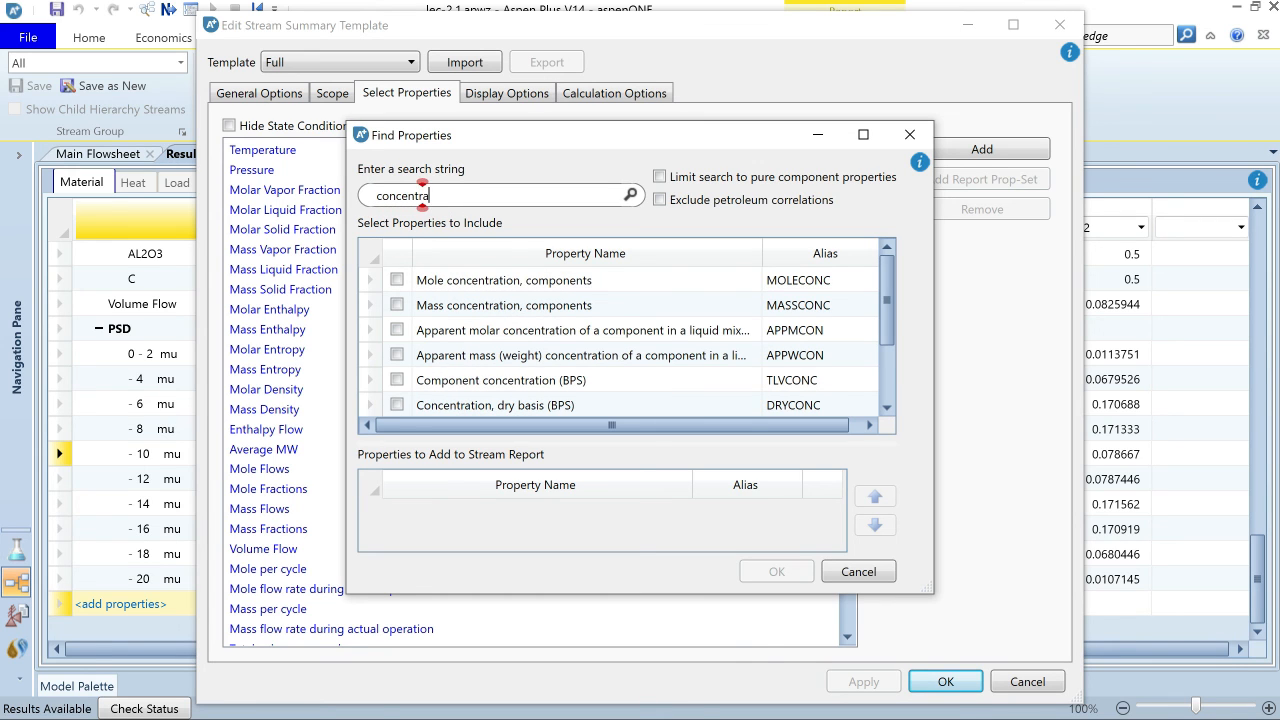
type("tion")
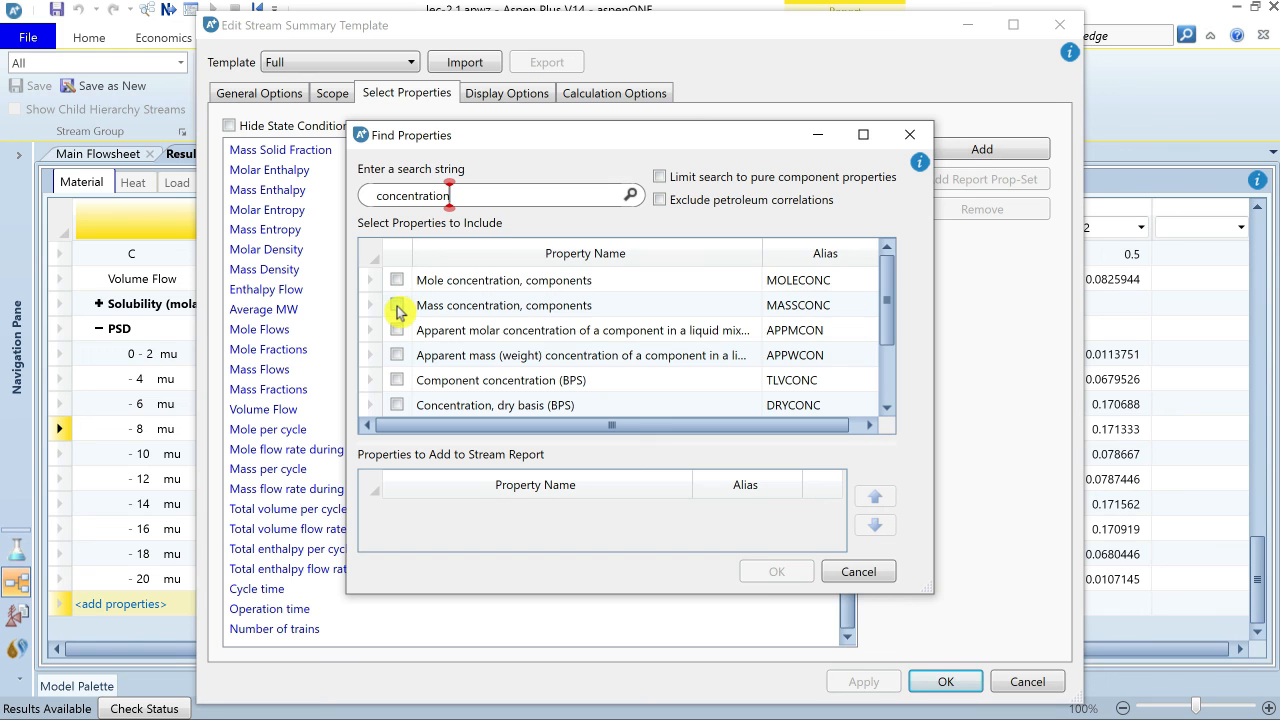
left_click(397, 305)
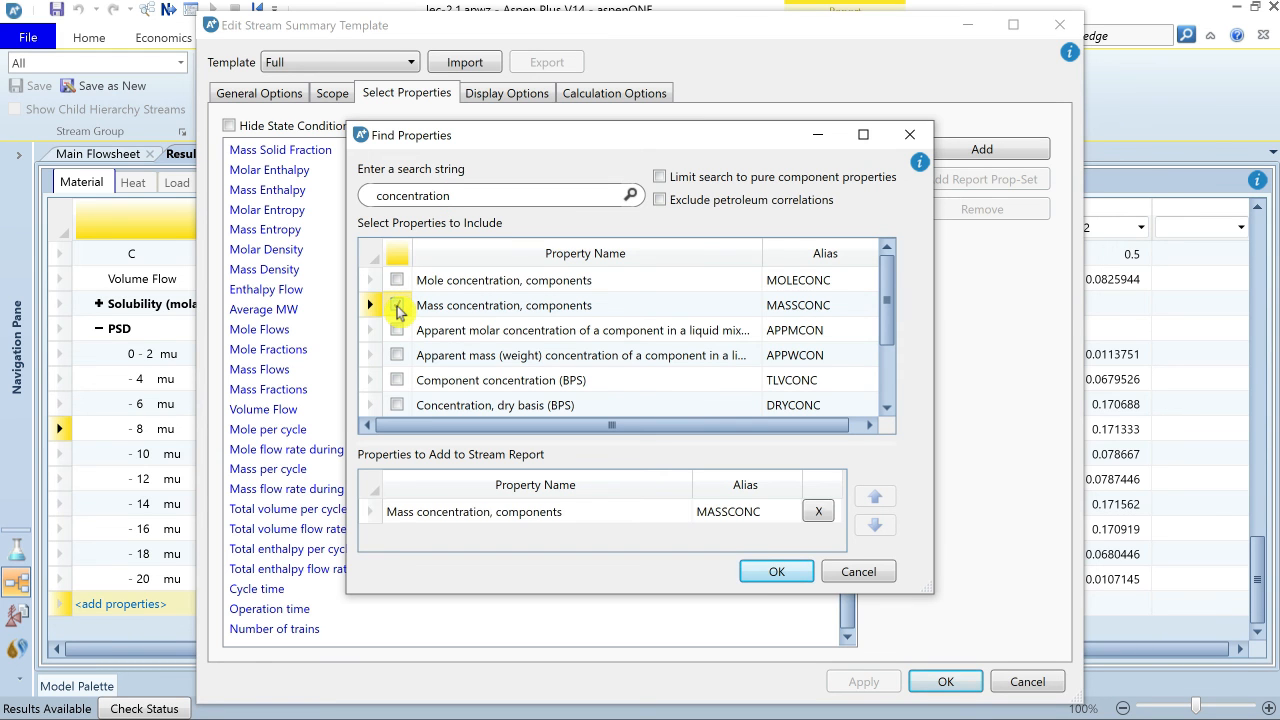
left_click(777, 571)
left_click(946, 681)
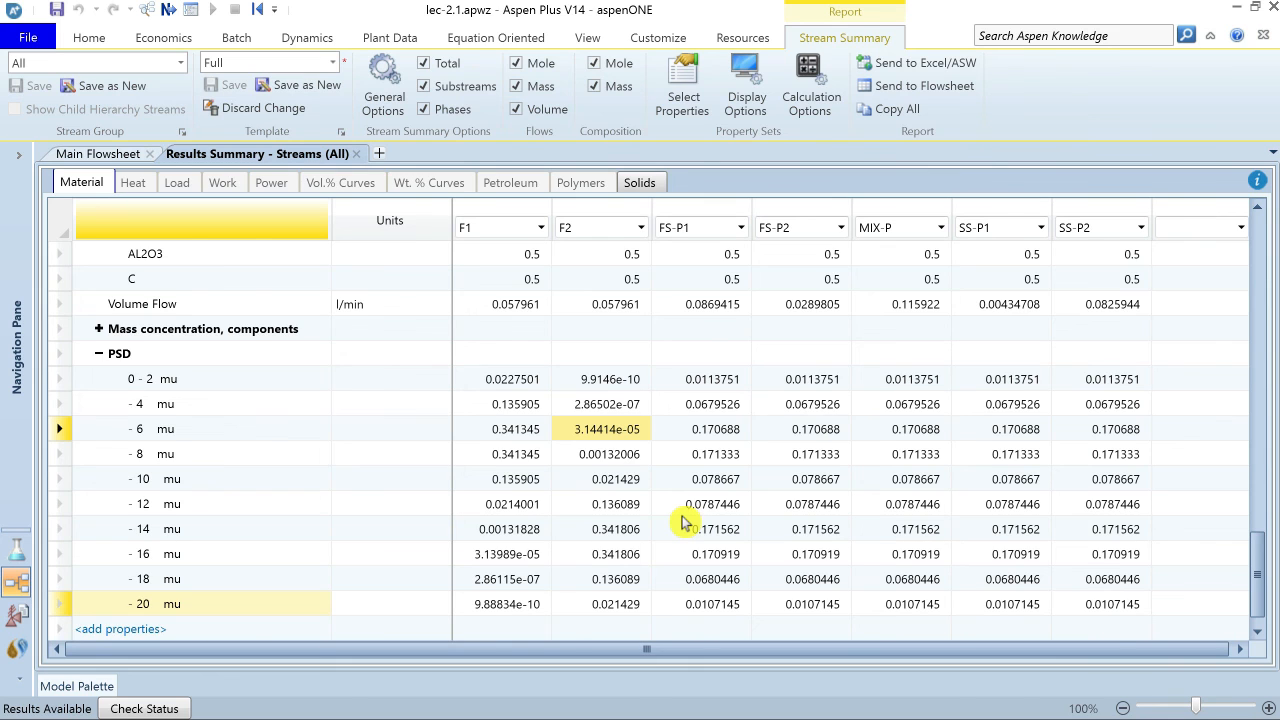
Collapse the PSD and CIPSD Substream results and expand the component mass concentrations of the Total Stream
scroll(554, 376, "down", 1)
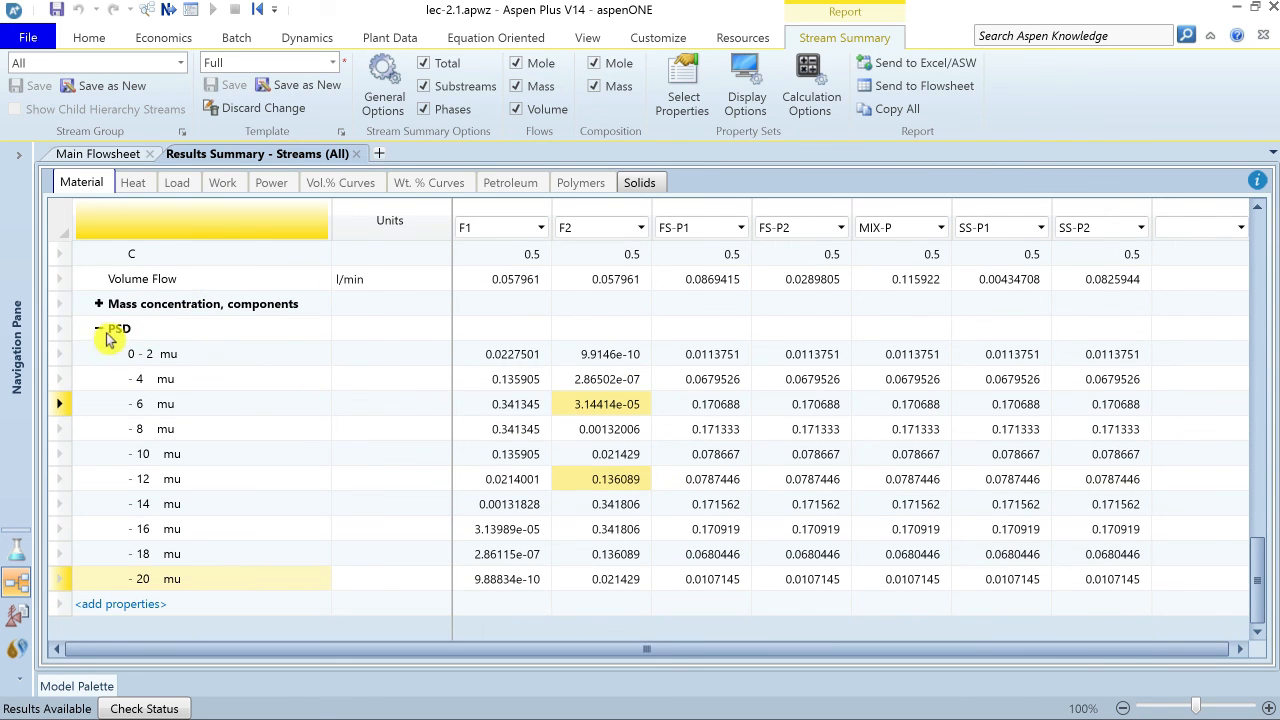
left_click(100, 330)
left_click(98, 404)
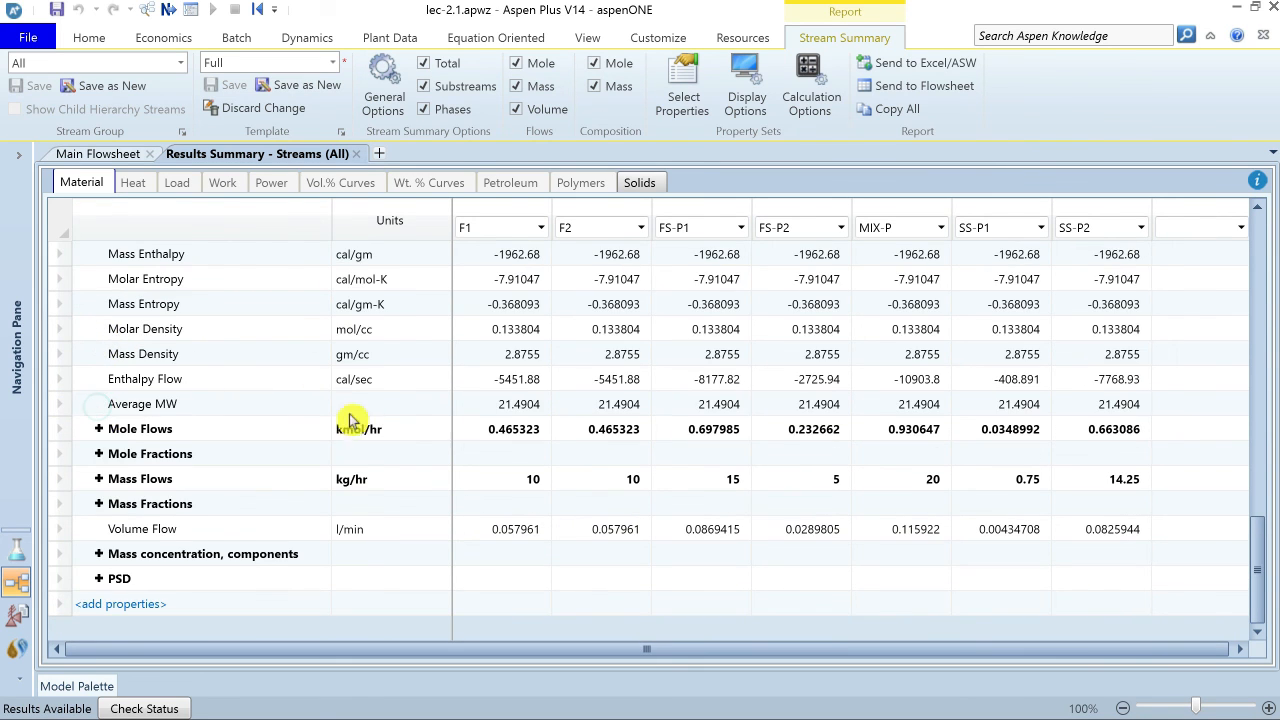
left_click_drag(1258, 569, 1255, 430)
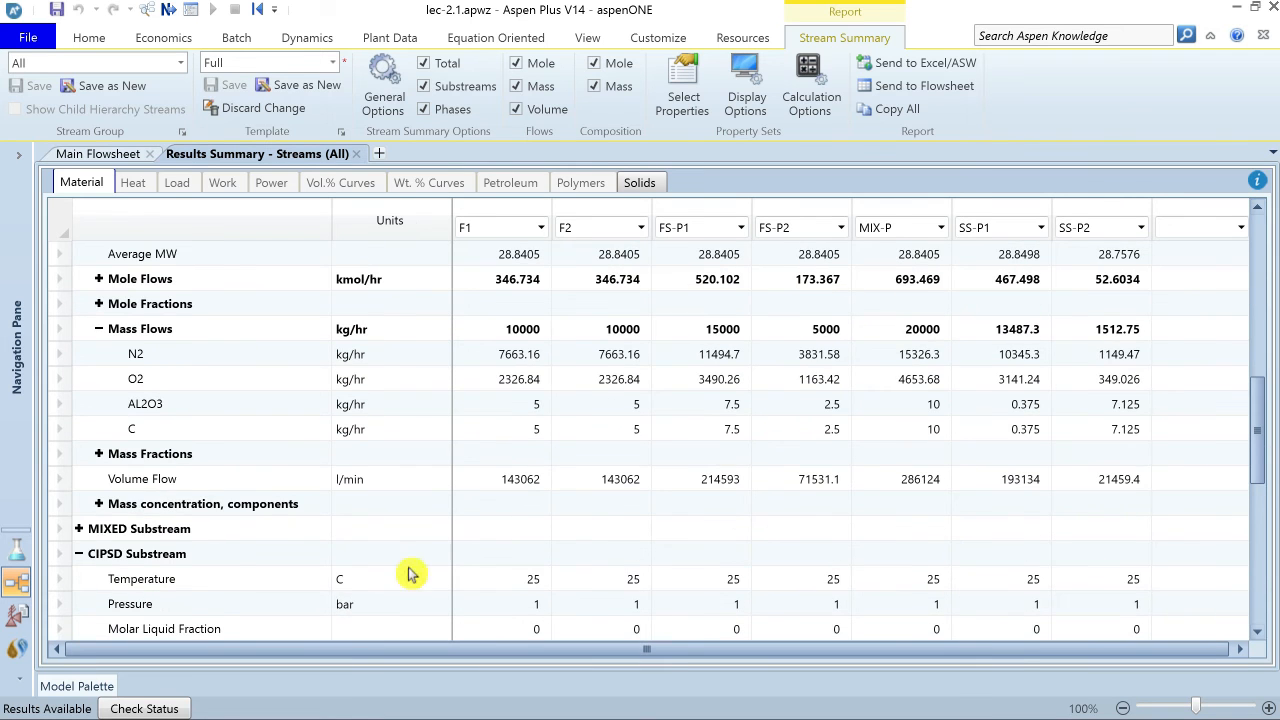
left_click(78, 553)
left_click(98, 529)
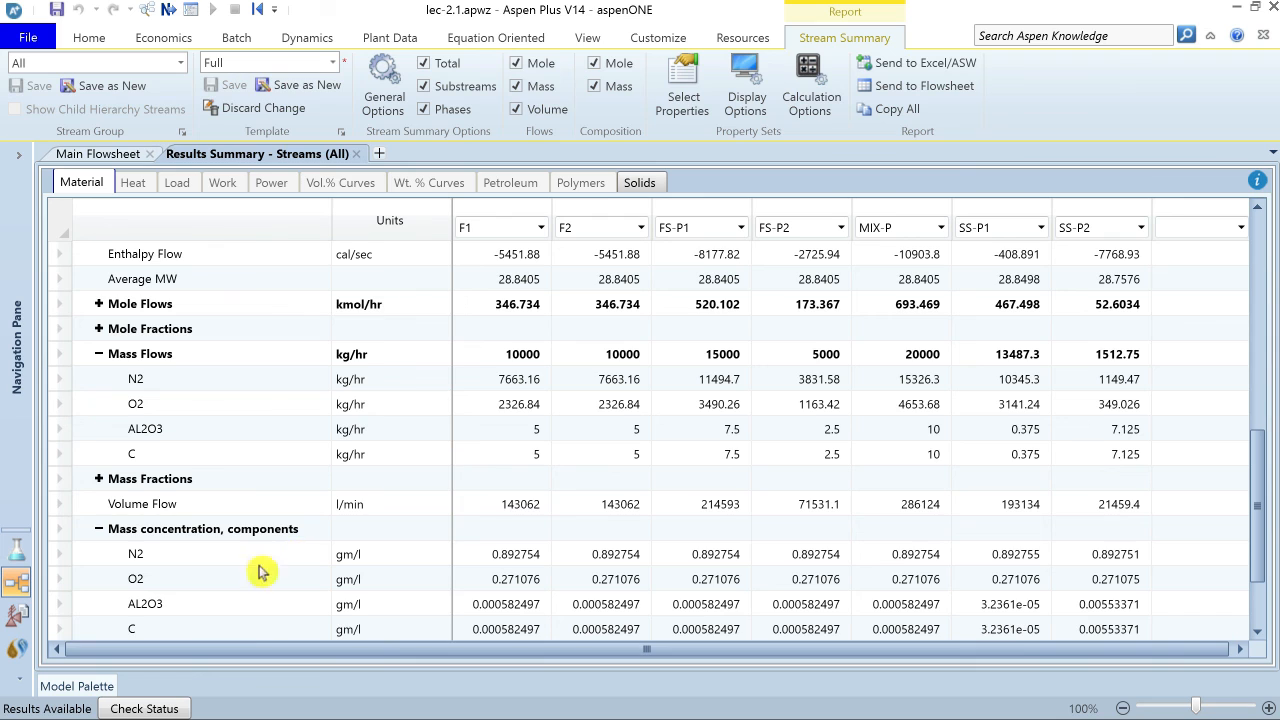
Set the Total Stream mass concentration units of AL2O3 and C to mg/cum and highlight the AL2O3 row for comparison
left_click(60, 604)
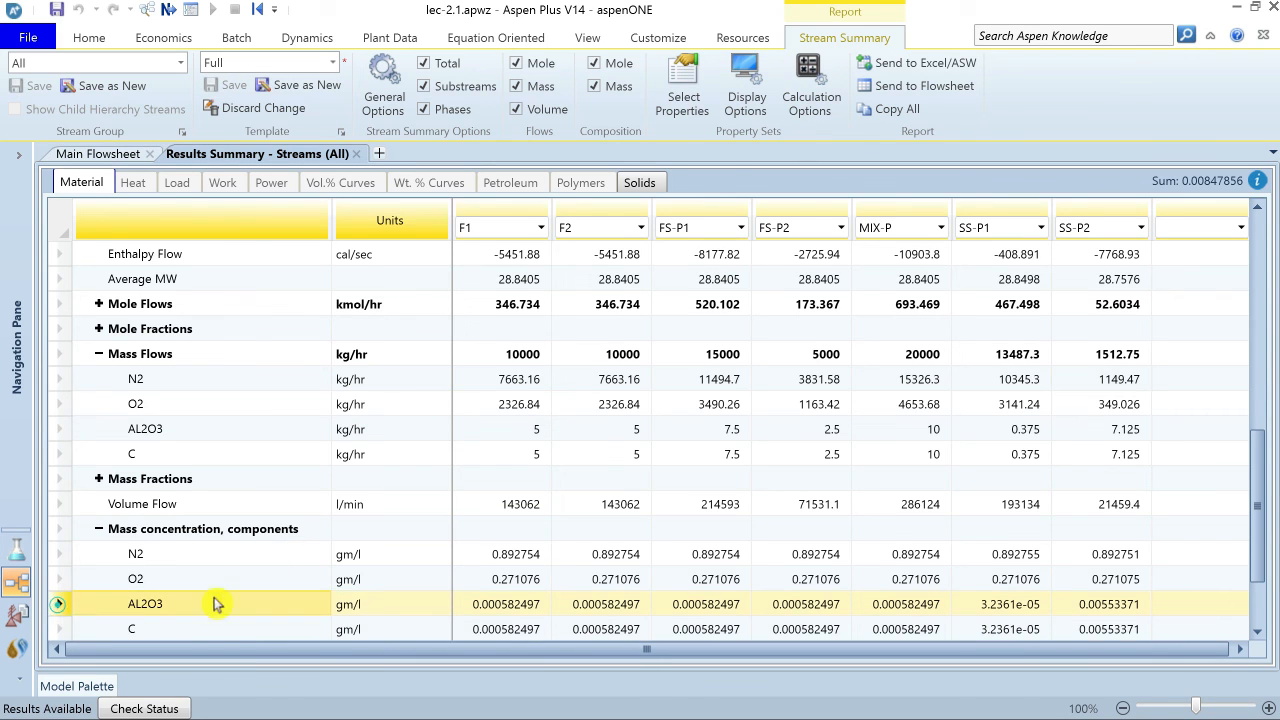
left_click(430, 605)
left_click(430, 605)
left_click(362, 562)
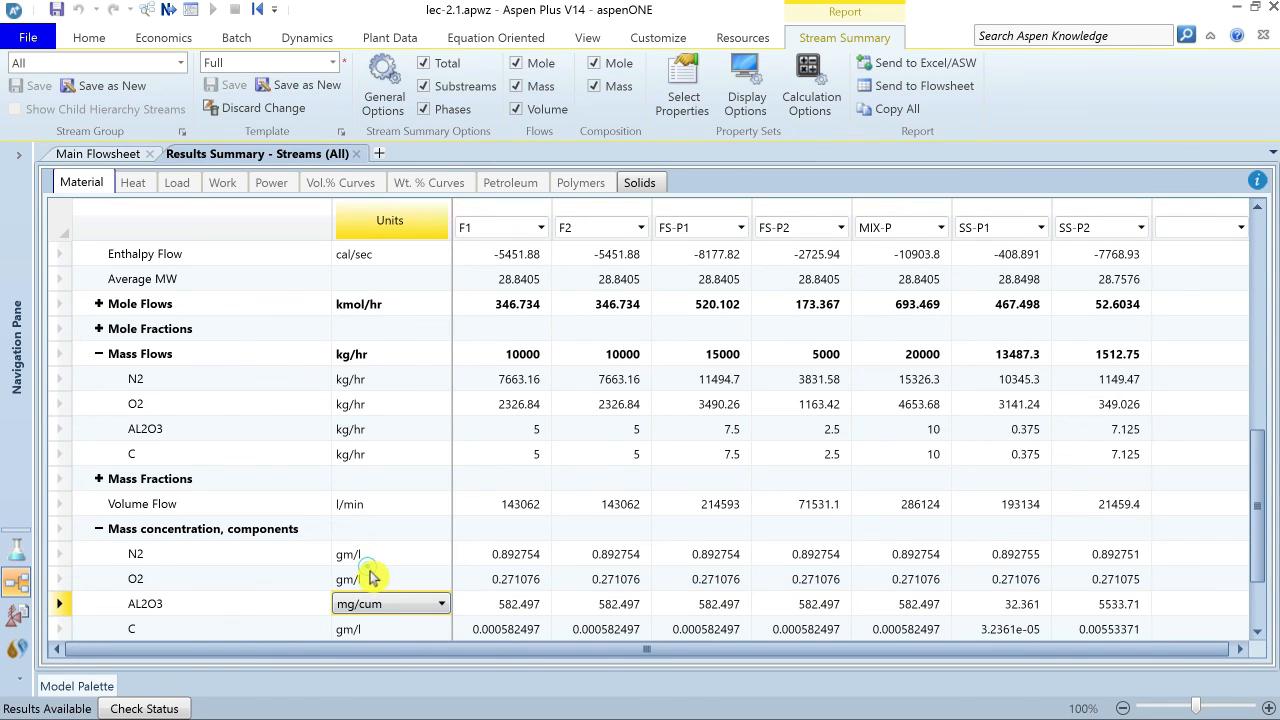
left_click(406, 627)
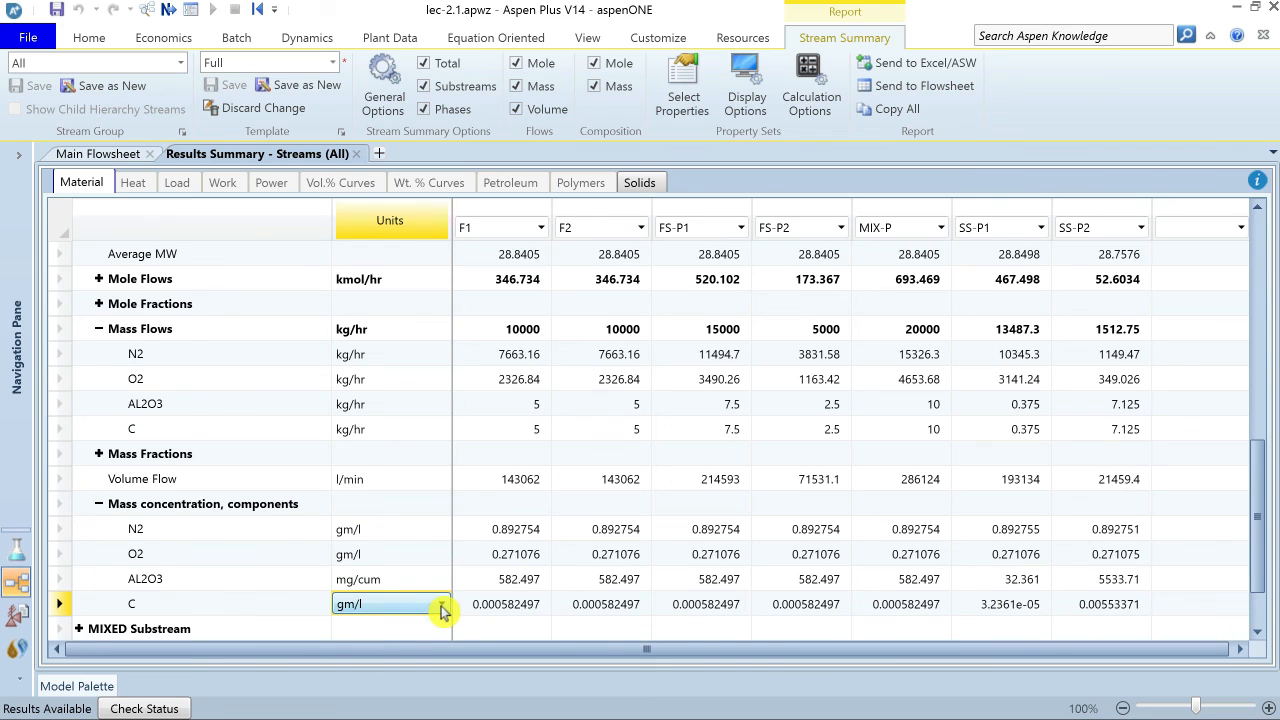
left_click(440, 606)
left_click(393, 570)
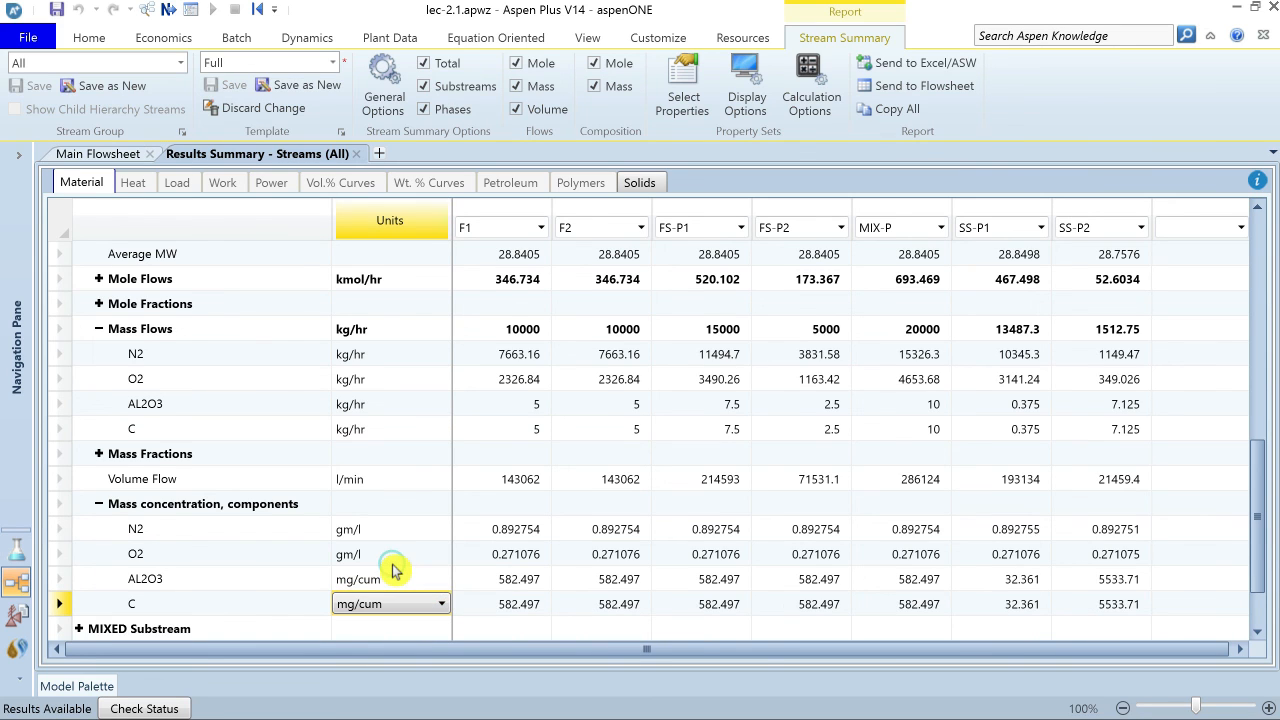
left_click(58, 579)
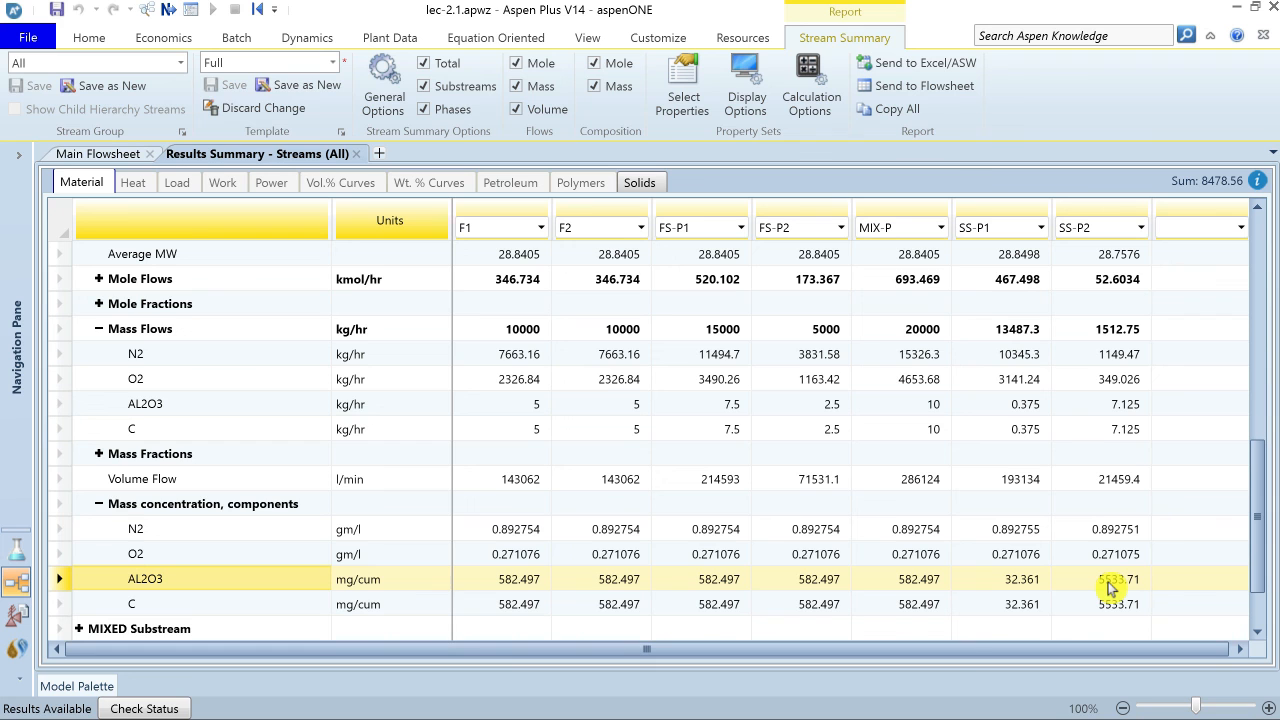
Close the stream results summary without saving the modified template
left_click_drag(1259, 560, 1238, 305)
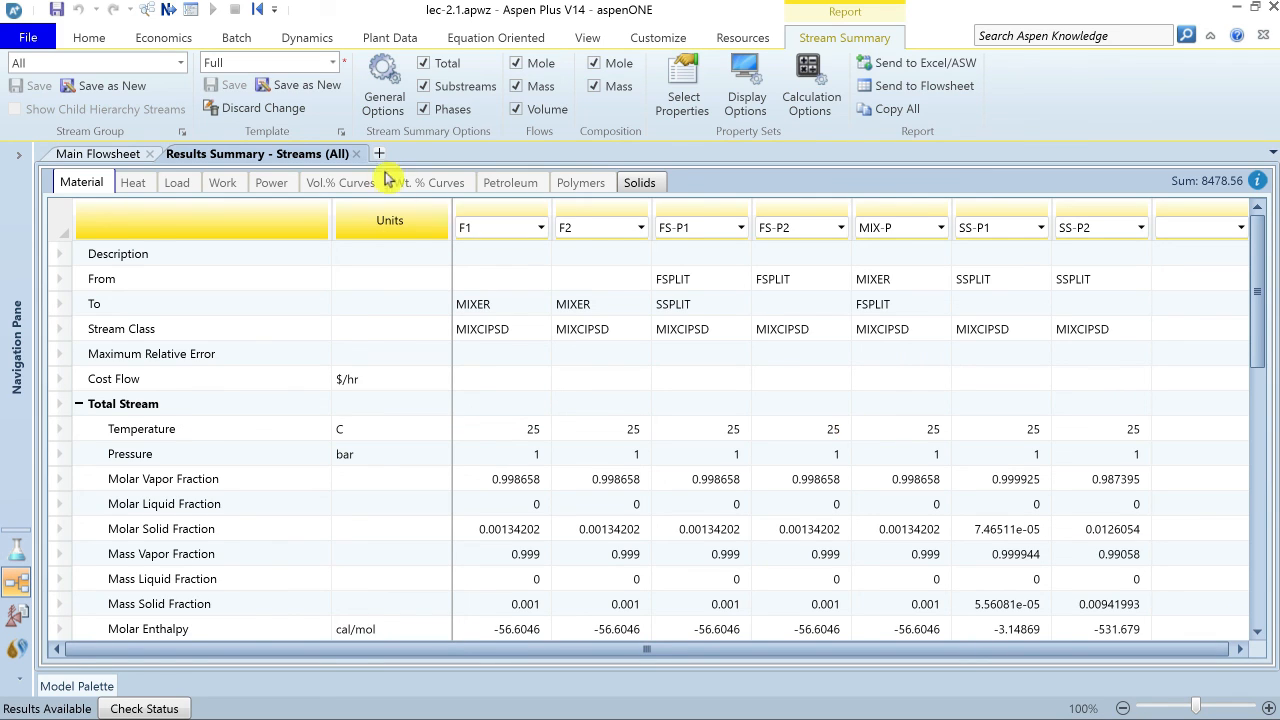
left_click(356, 153)
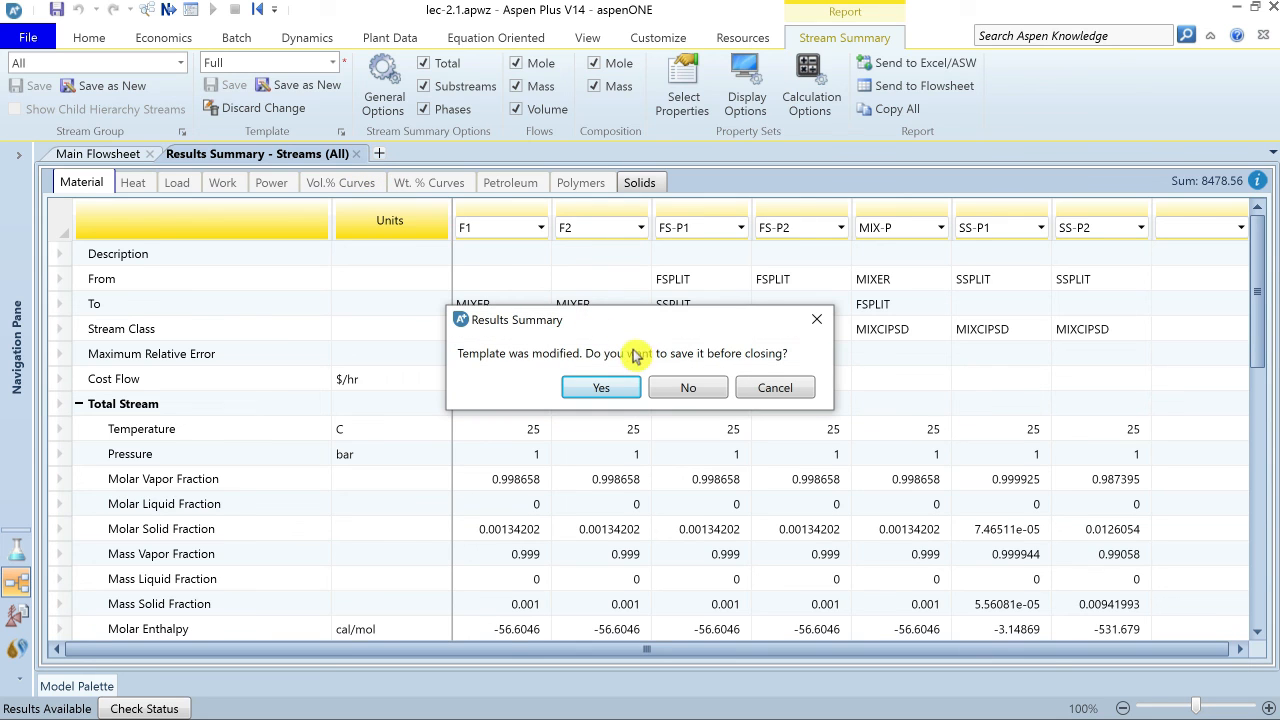
left_click(677, 386)
Show the temperature, pressure and mass flow rate stream results on the main flowsheet
left_click(820, 42)
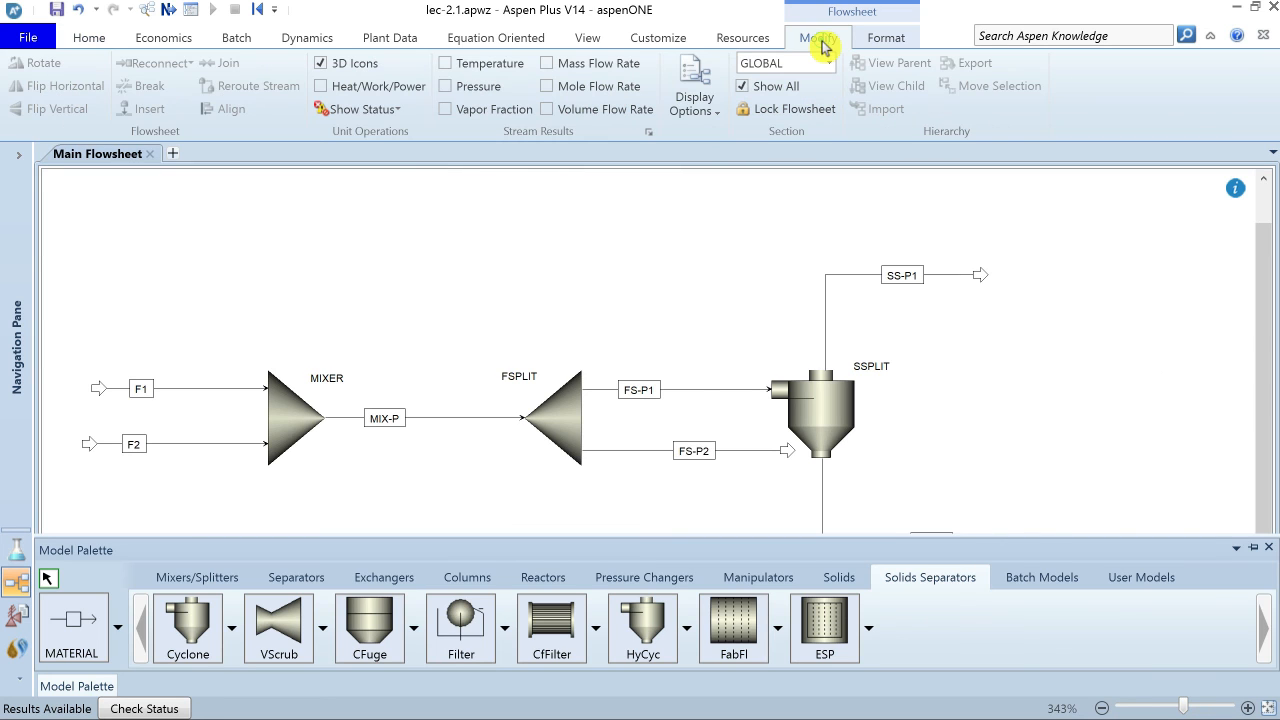
left_click(449, 64)
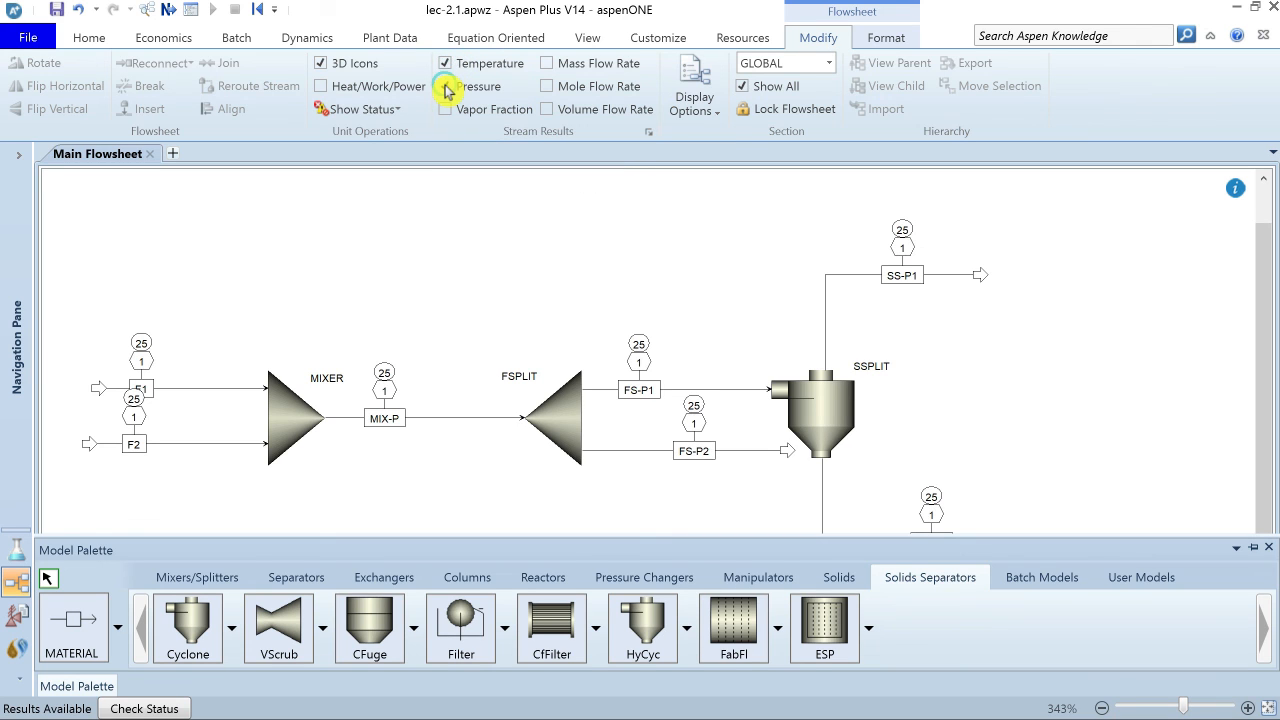
left_click(546, 63)
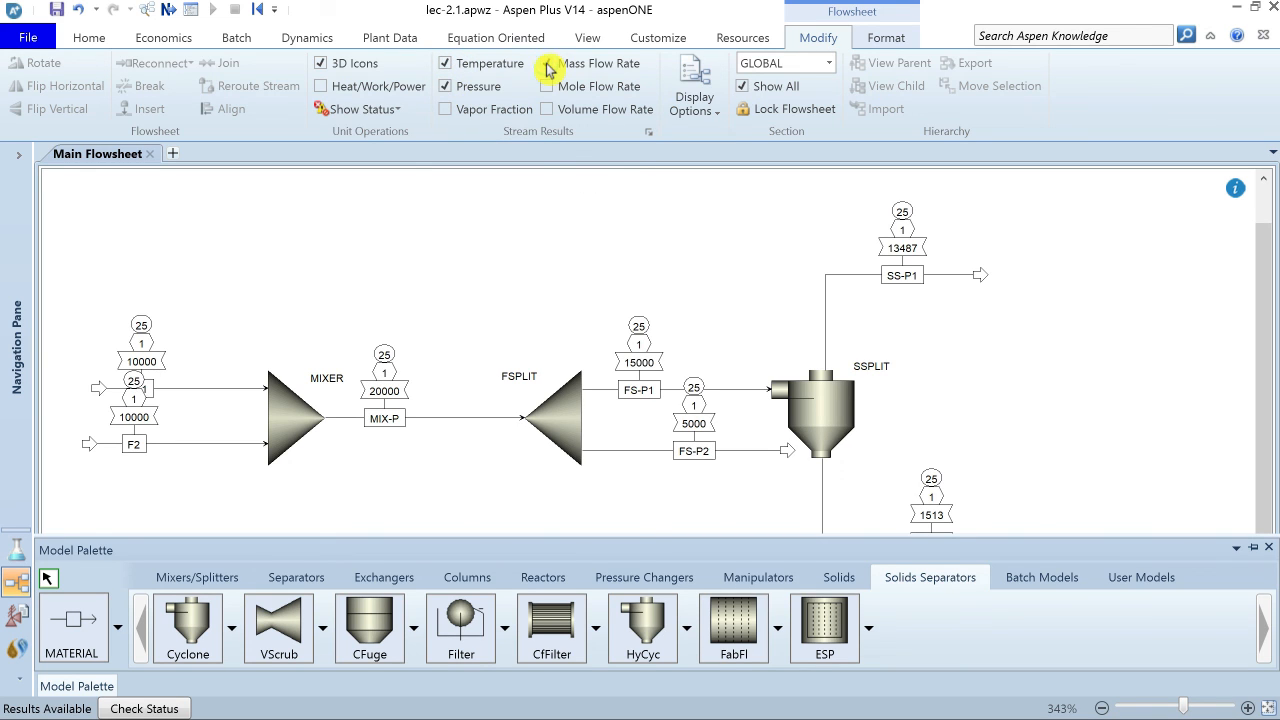